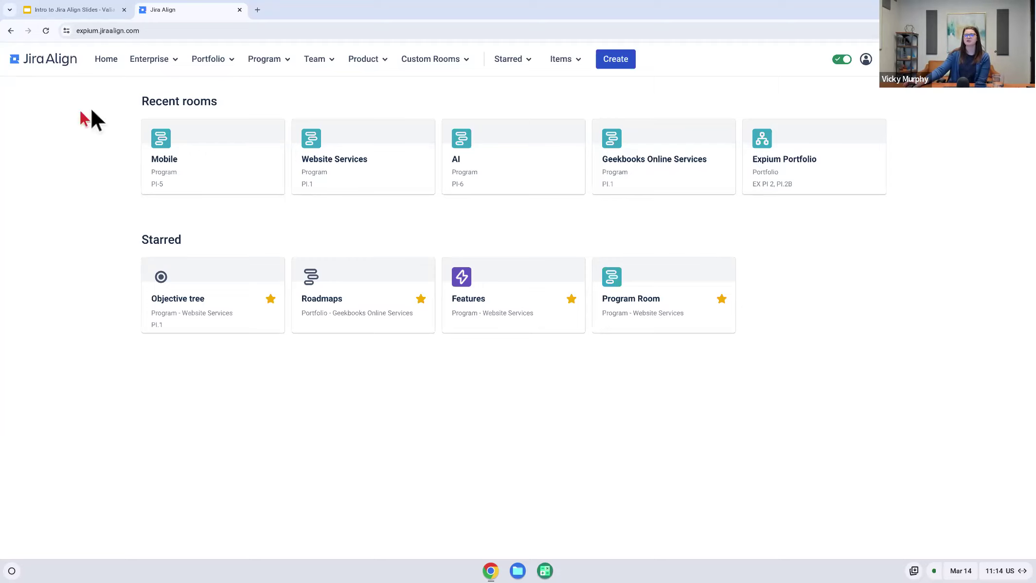
Open the Portfolio Room for the Digital Services portfolio.
left_click(155, 68)
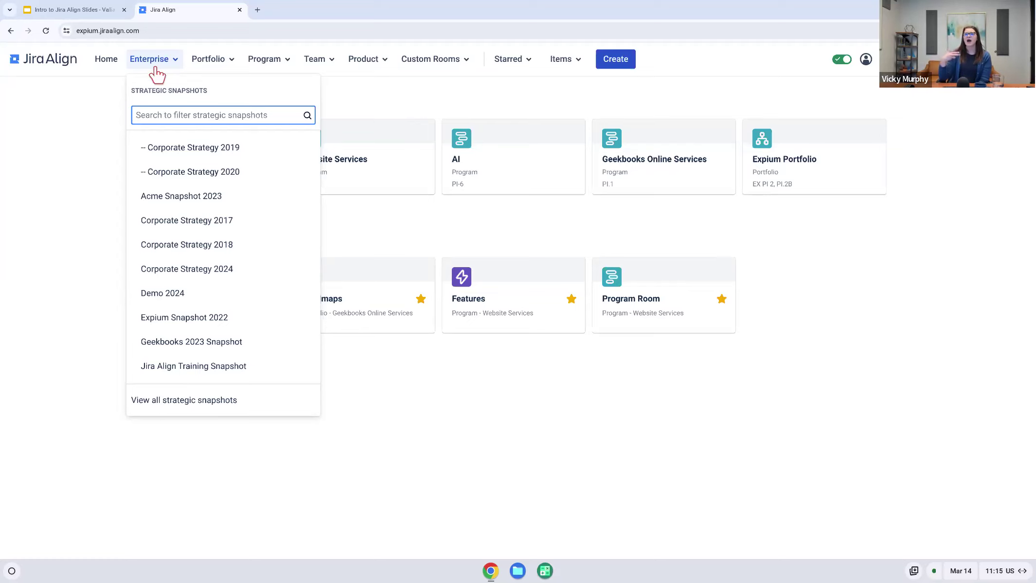
left_click(203, 68)
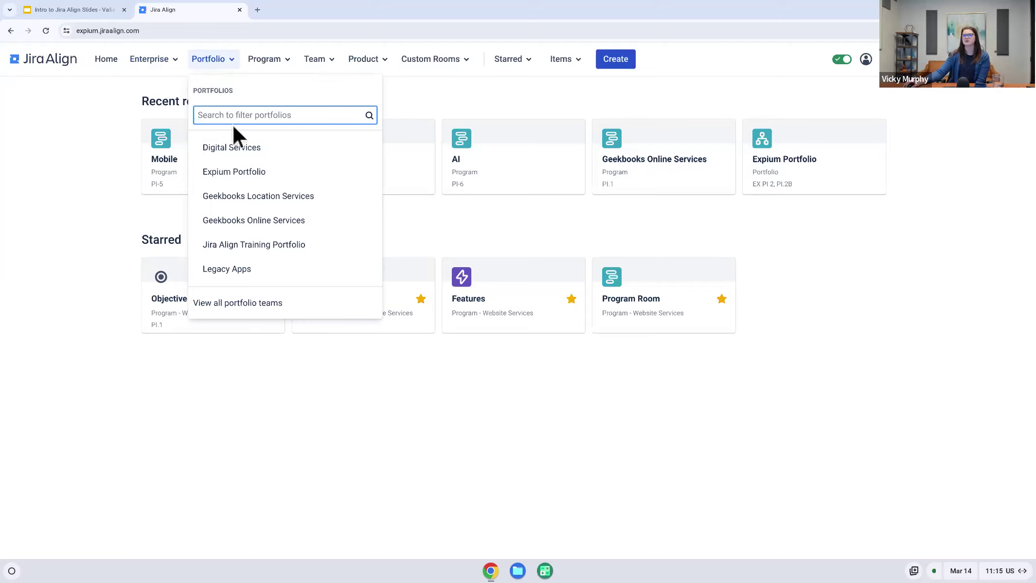
left_click(239, 145)
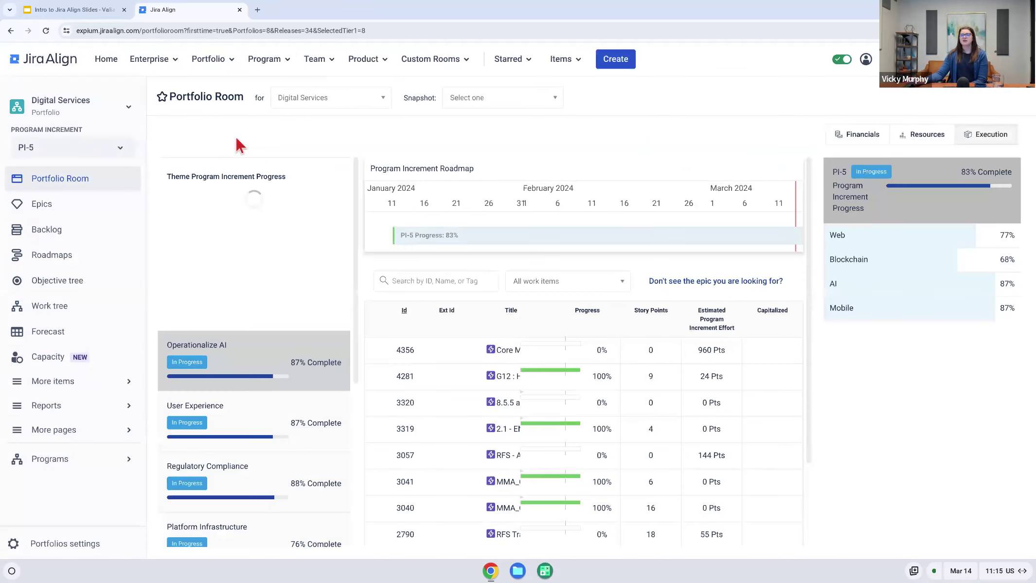
Review the program increments selectable for the portfolio and the item types available for creation.
left_click(96, 153)
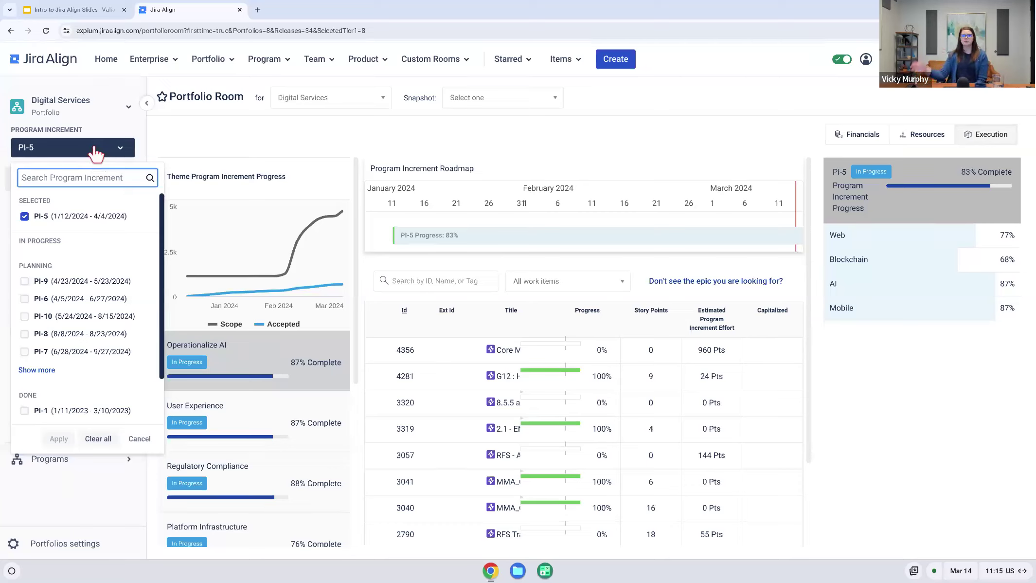
left_click(96, 154)
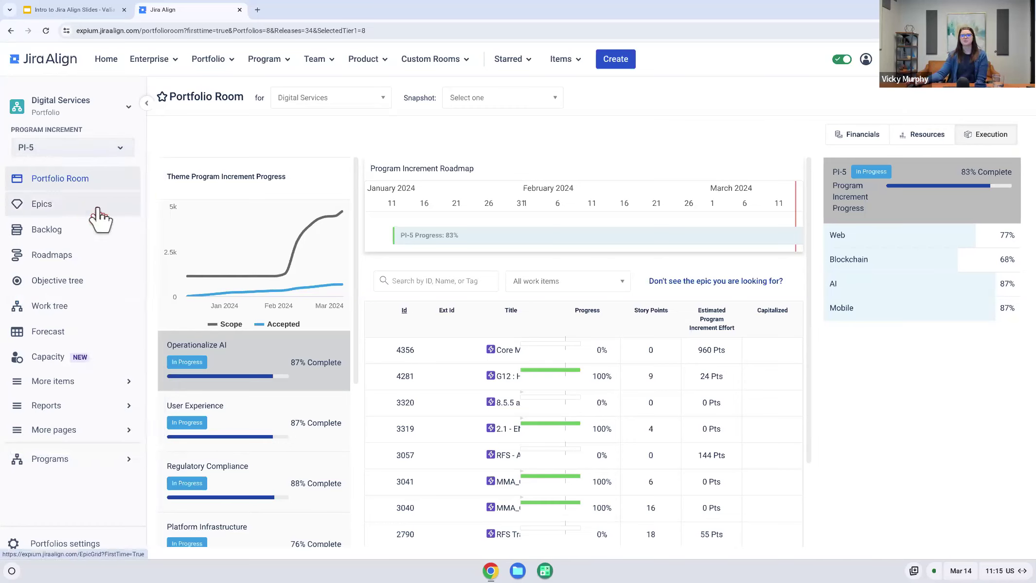
left_click(89, 155)
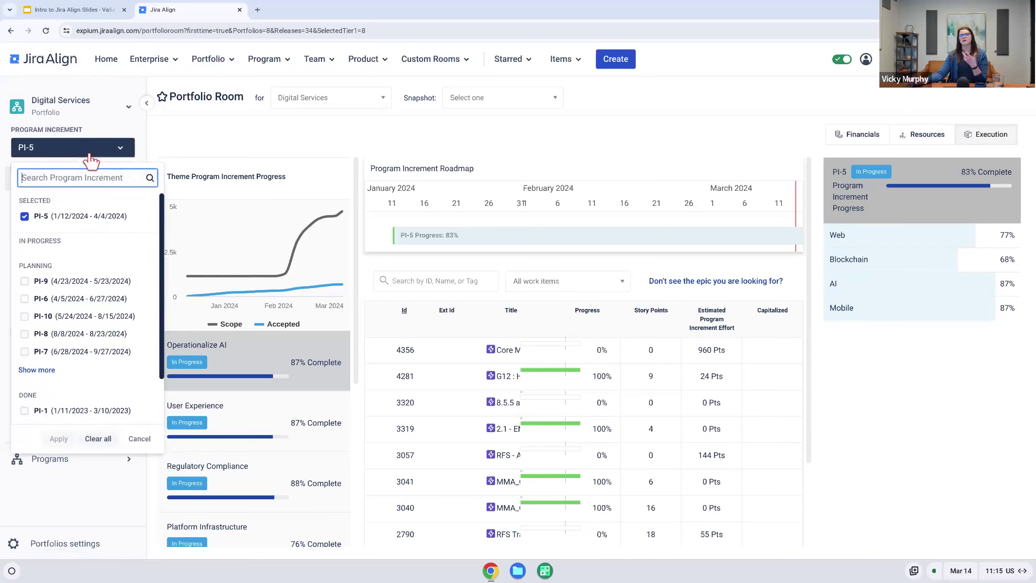
left_click(89, 155)
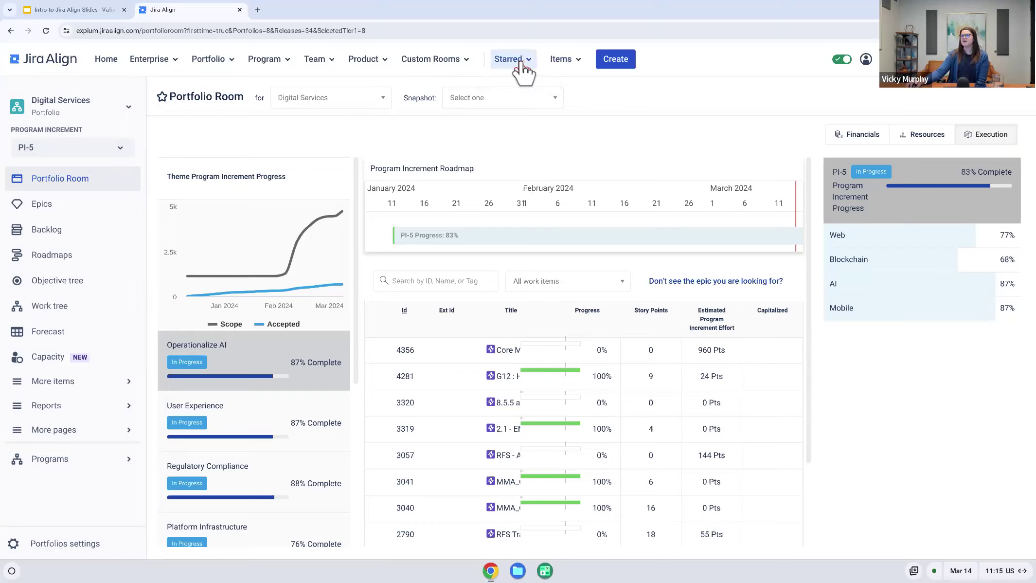
left_click(609, 61)
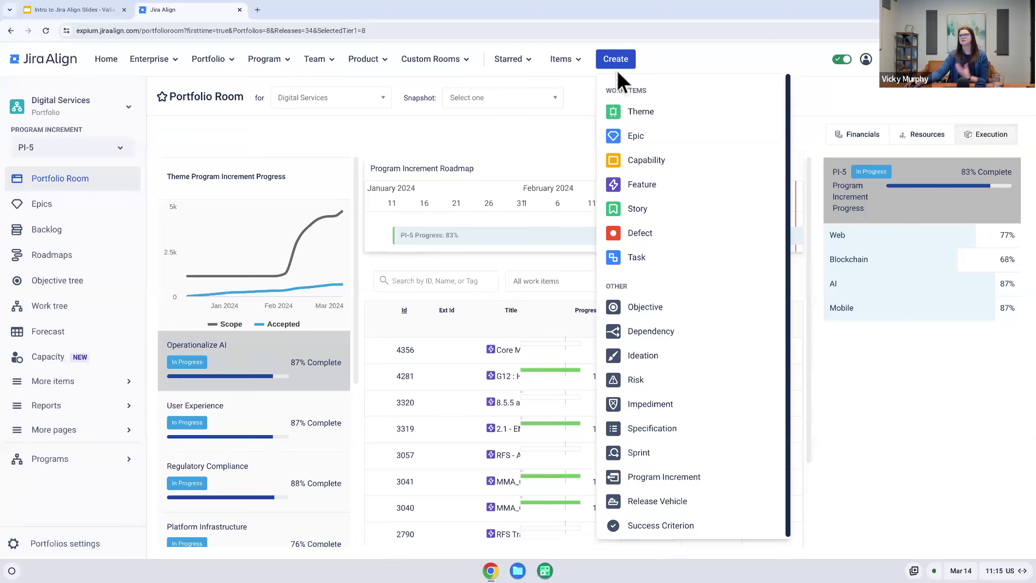
left_click(613, 67)
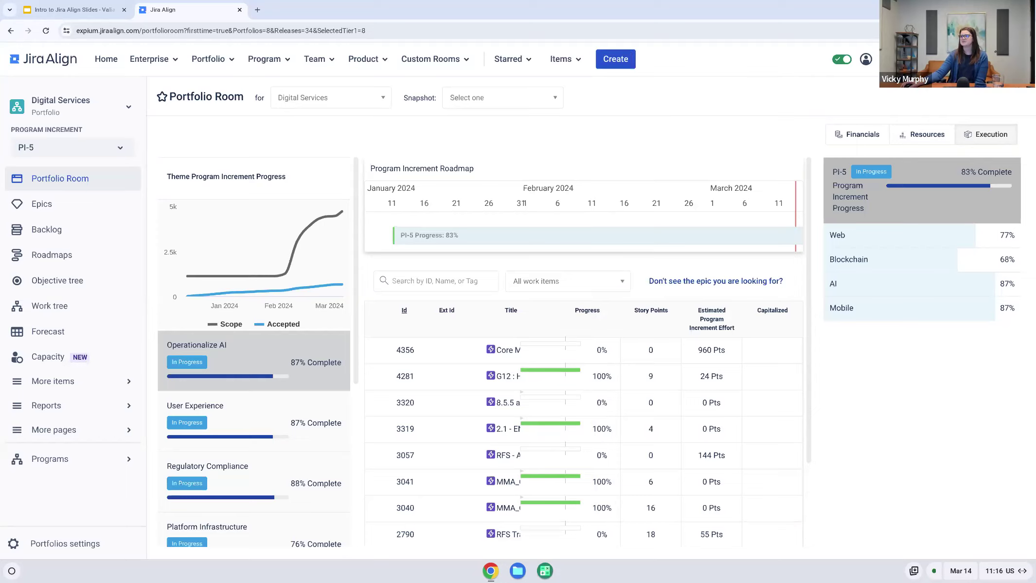
Search all work items for ID #4945, and close the search.
left_click(890, 59)
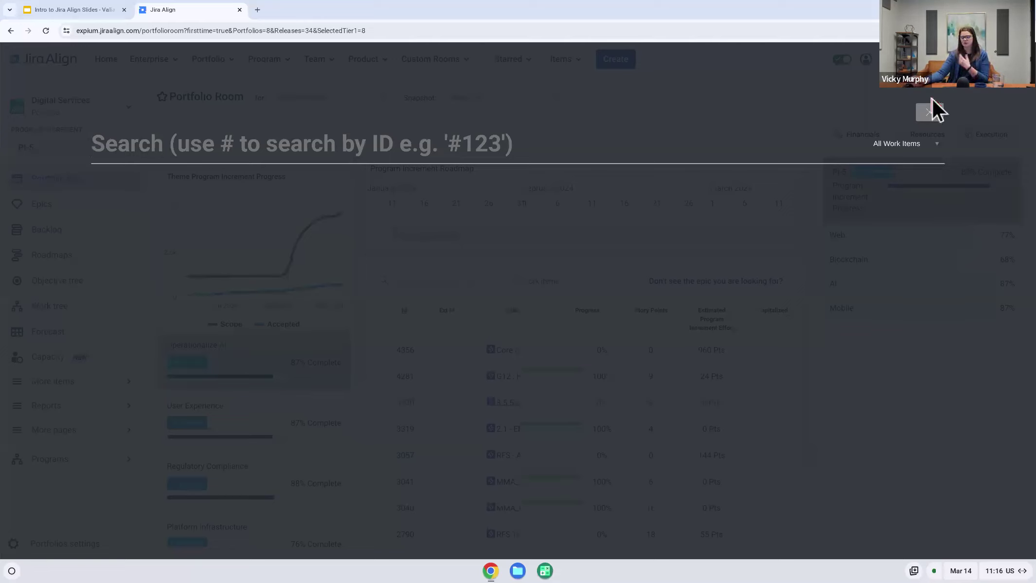
type("#4945")
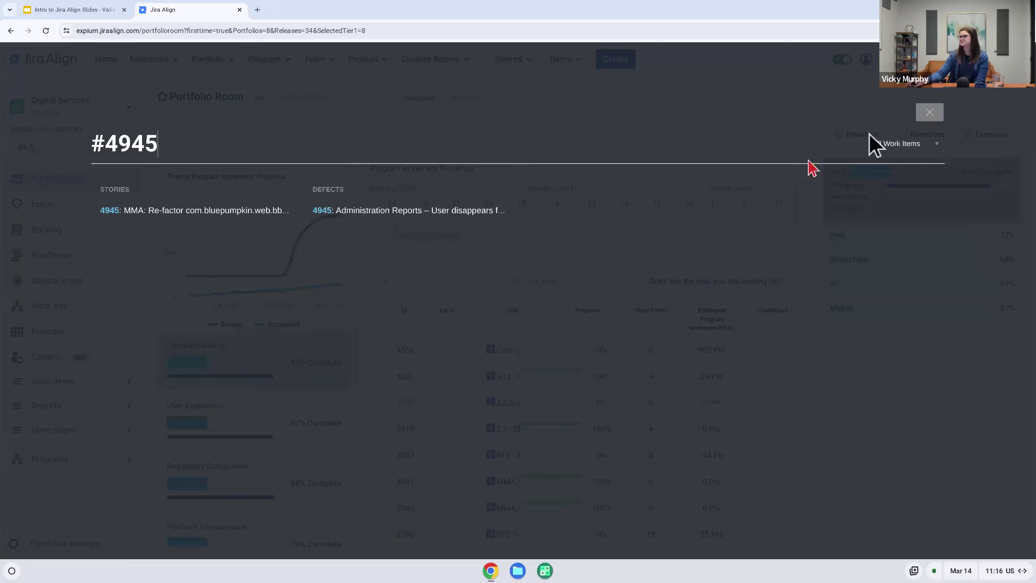
left_click(930, 113)
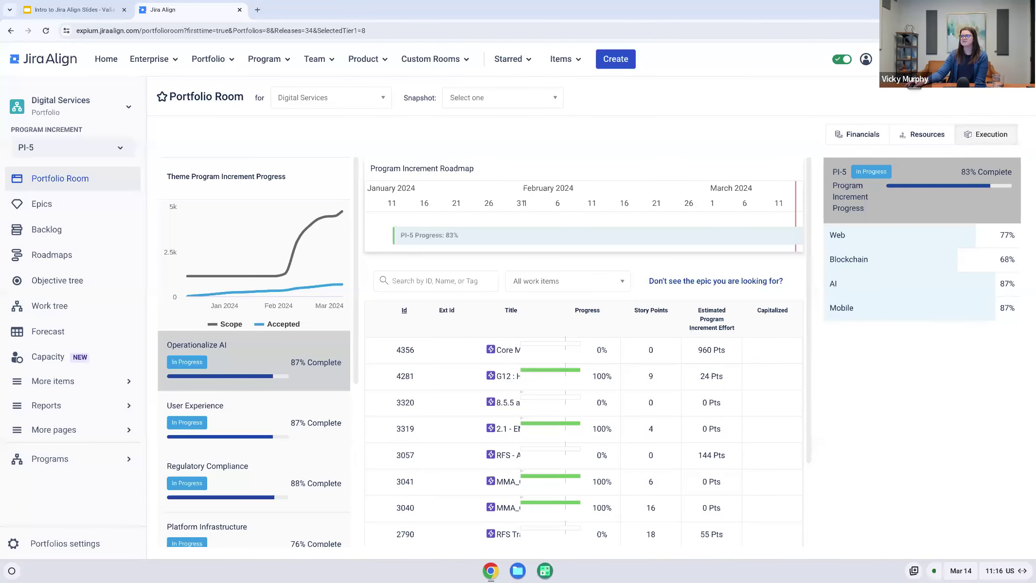
Read the help information for the Portfolio Room, and close it.
left_click(891, 58)
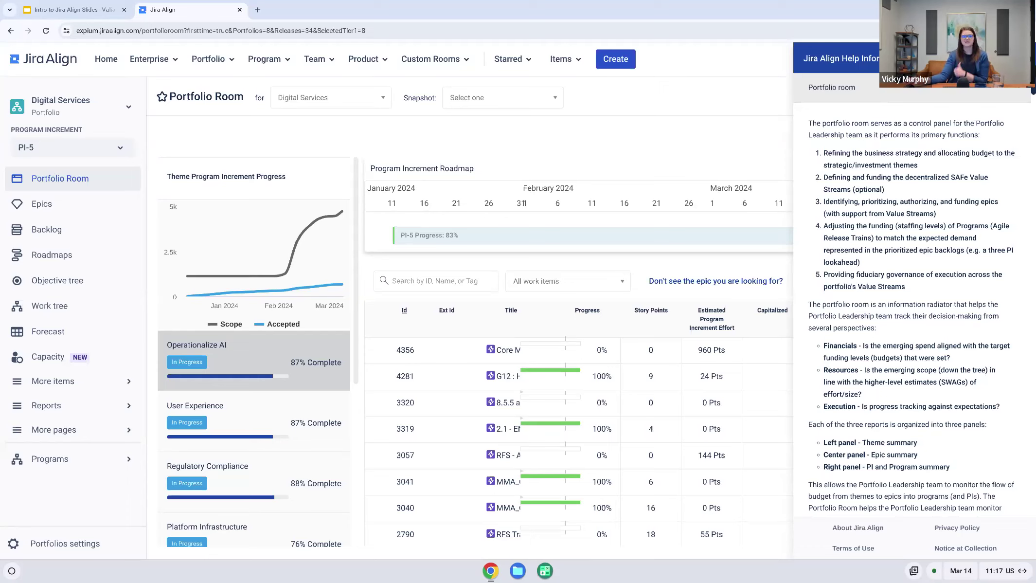
key("Escape")
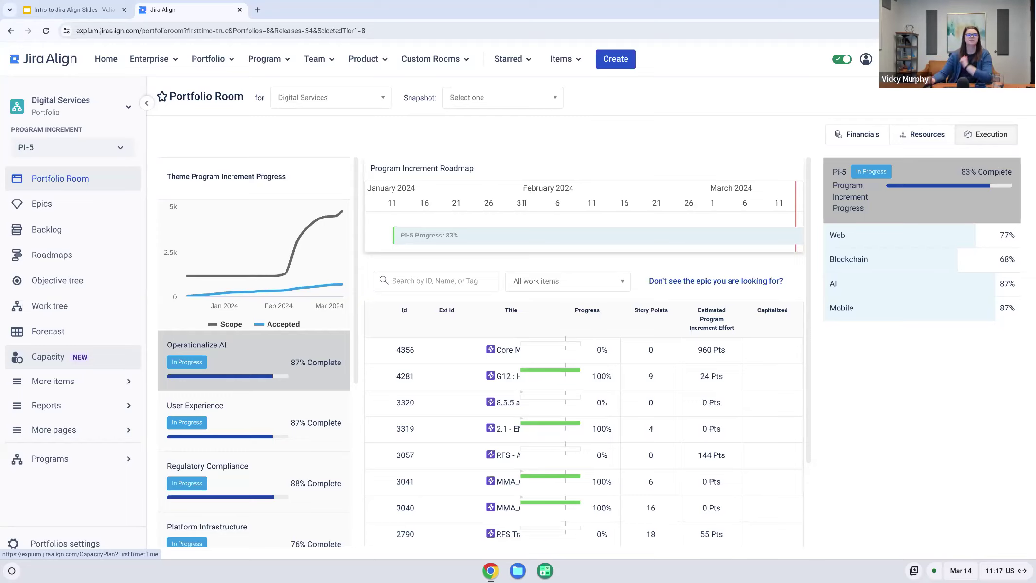
Open the Strategy Room for the Corporate Strategy 2024 snapshot and collapse the side navigation.
left_click(152, 65)
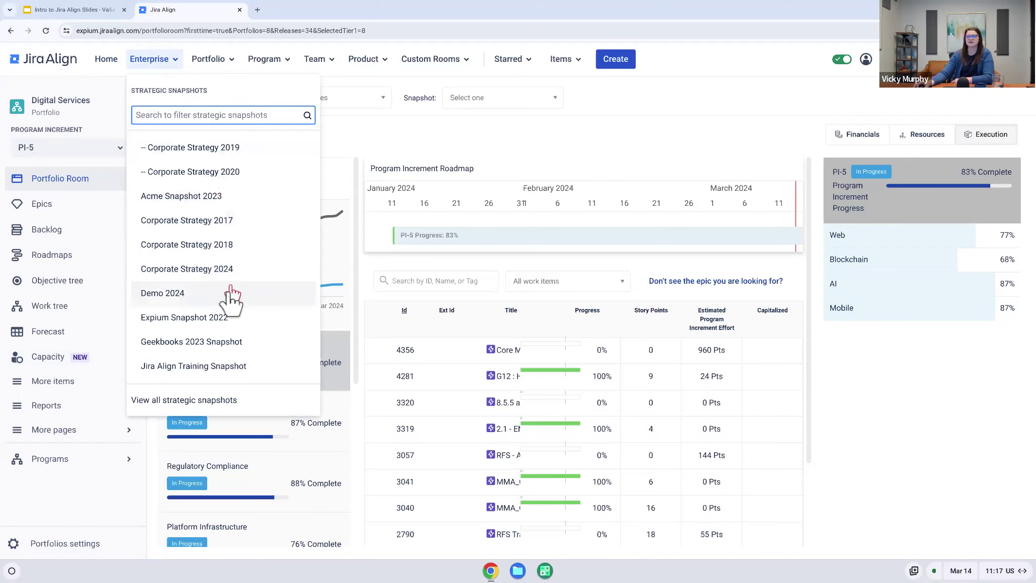
left_click(225, 269)
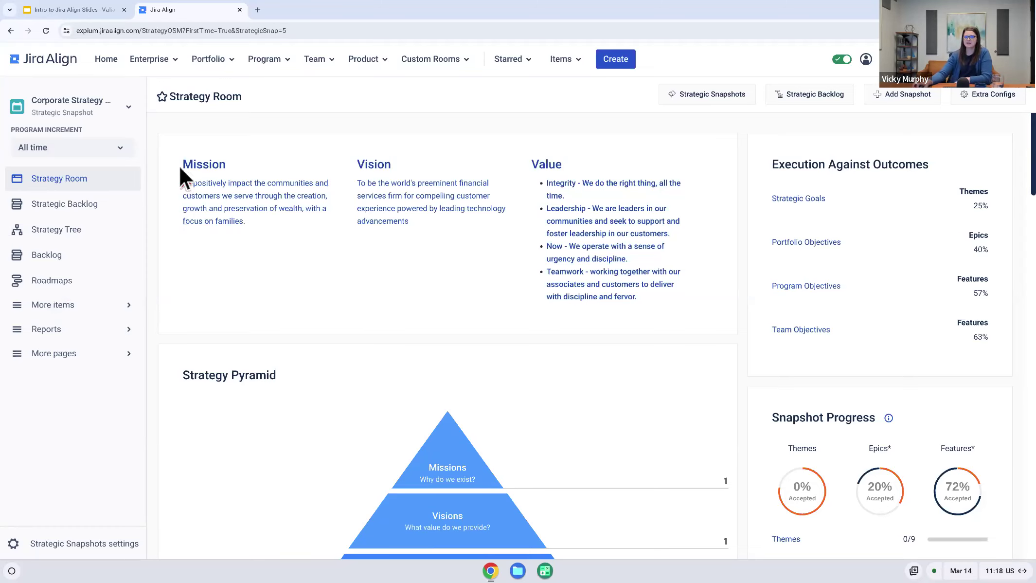
left_click(146, 103)
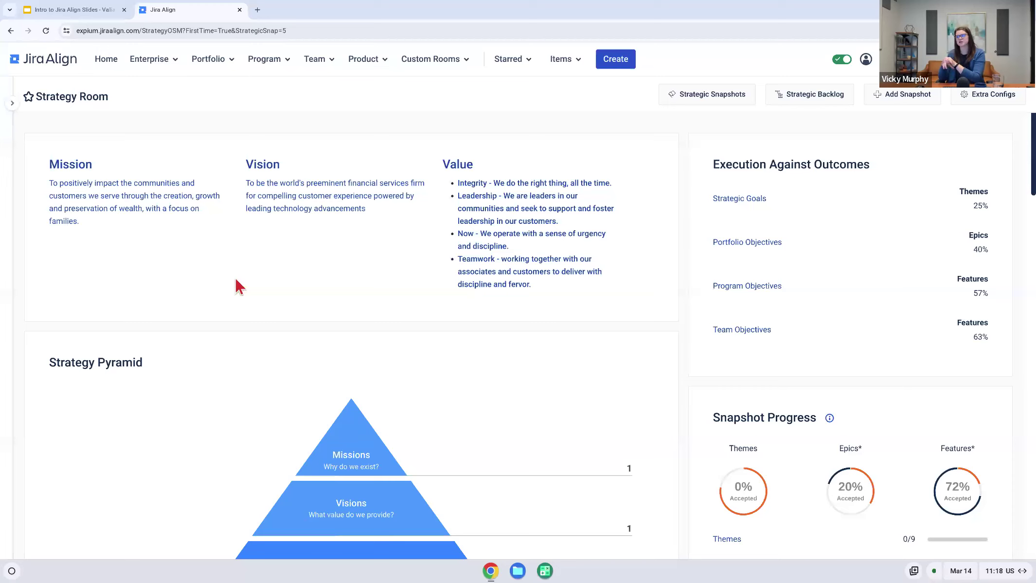
Examine the Strategy Pyramid, including the alignment of its themes, epics and features.
scroll(231, 280, "down", 4)
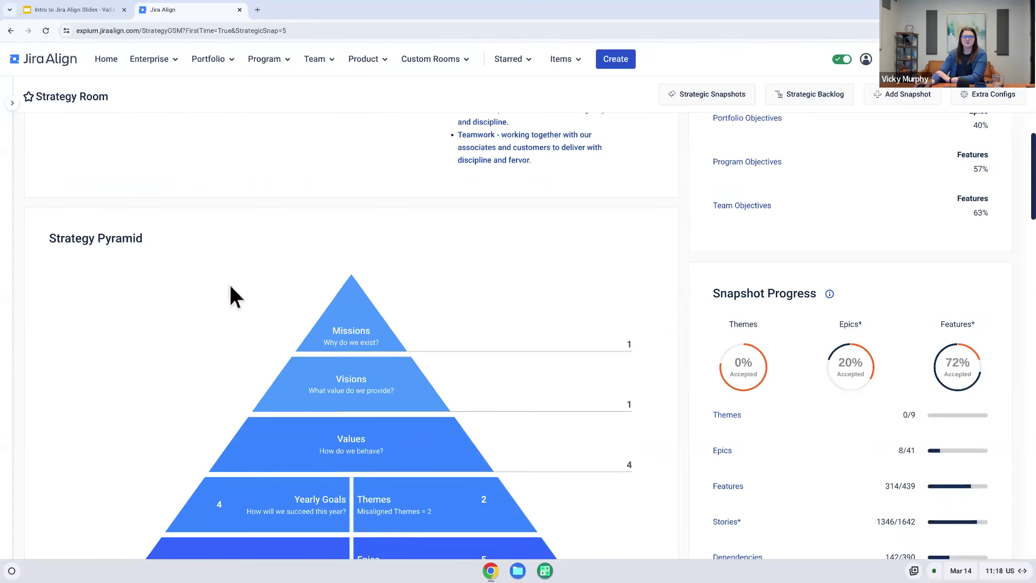
scroll(202, 282, "down", 3)
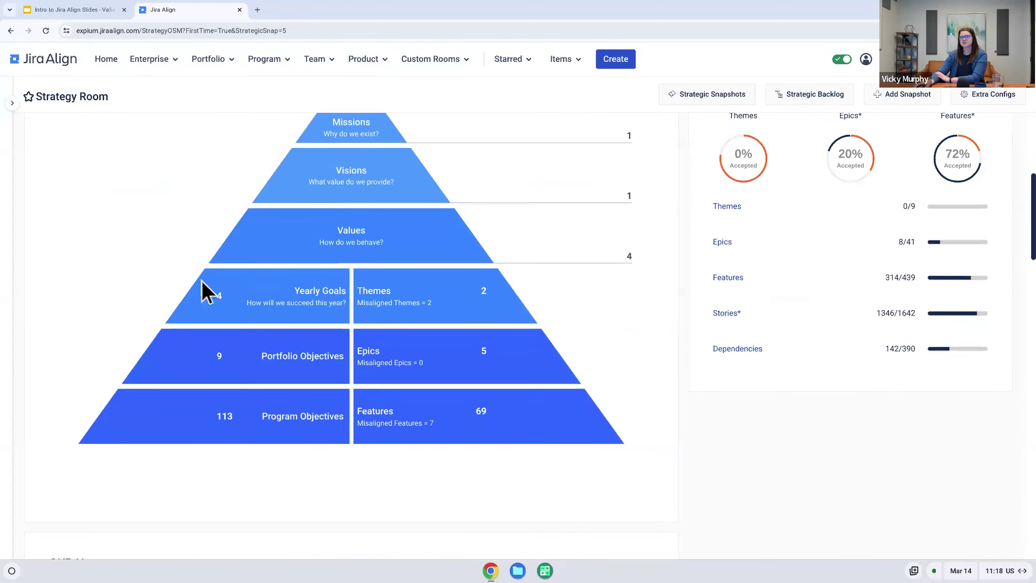
scroll(160, 287, "up", 1)
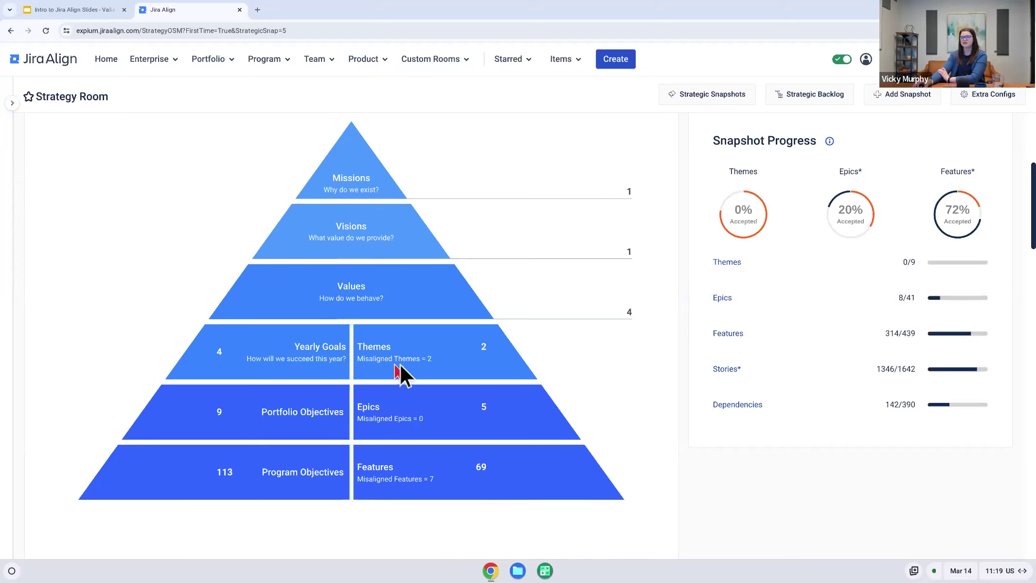
mouse_move(442, 359)
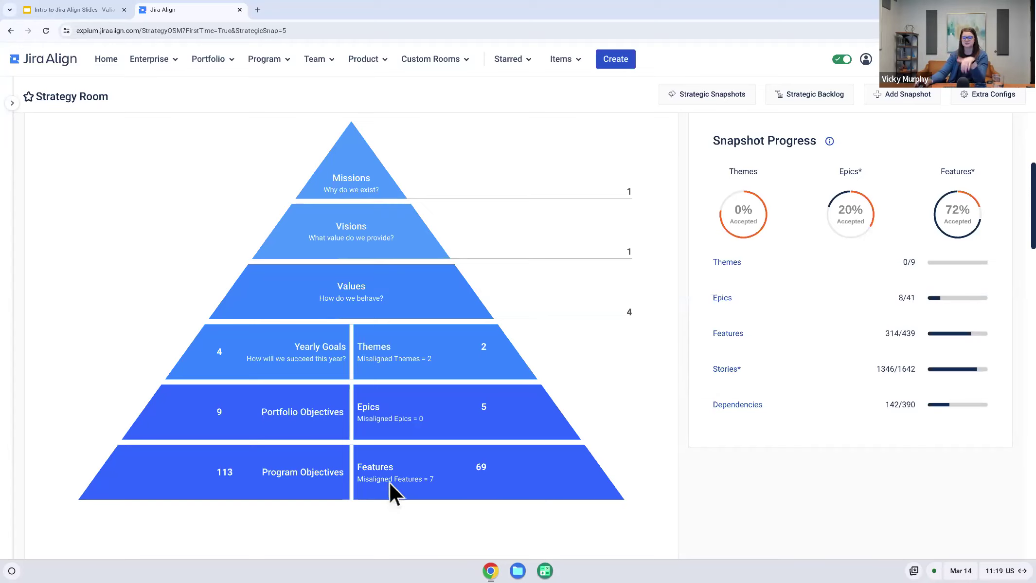
mouse_move(390, 483)
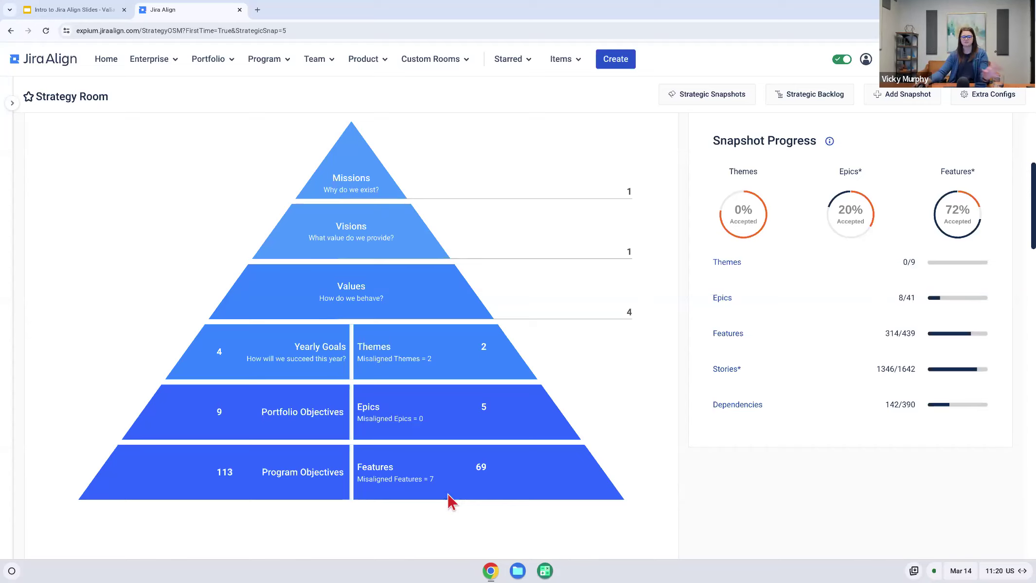
Examine the OKR Heatmap scores by program increment and objective level.
scroll(451, 497, "down", 6)
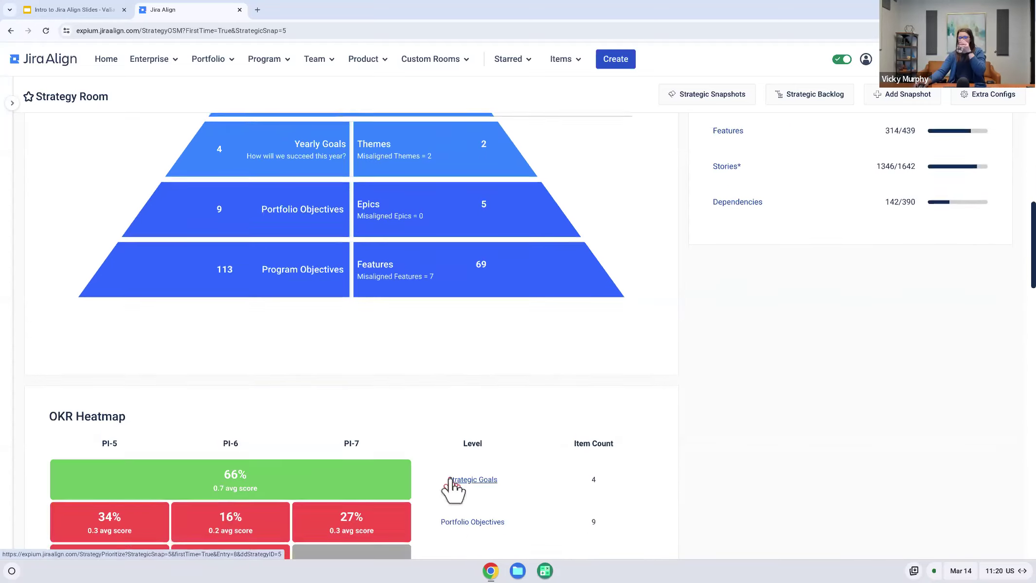
scroll(449, 475, "down", 3)
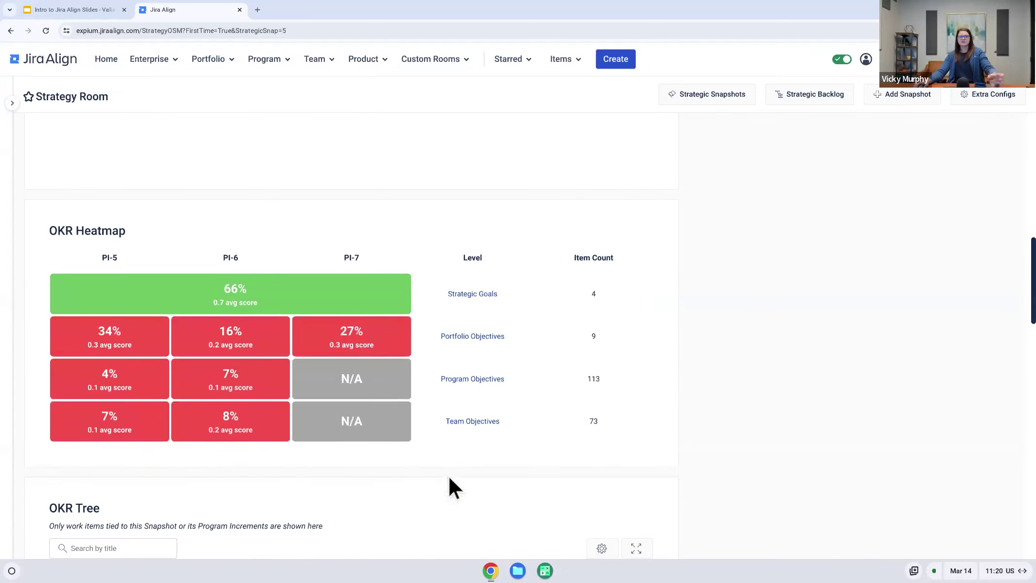
scroll(448, 476, "down", 1)
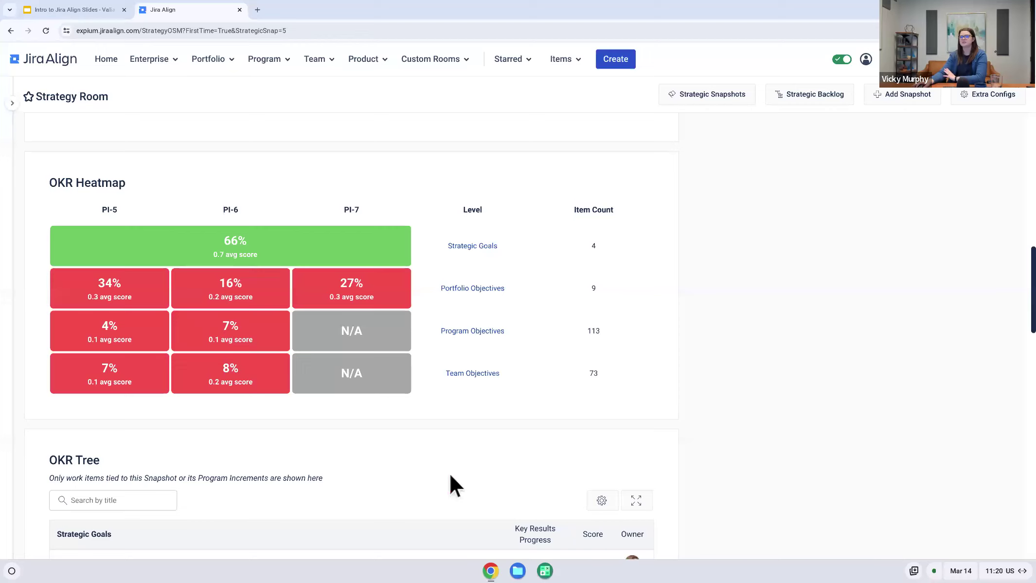
Open the program objective "Become Leading Financial App in Android Marketplace" from the OKR Tree.
scroll(447, 472, "down", 2)
scroll(431, 460, "down", 4)
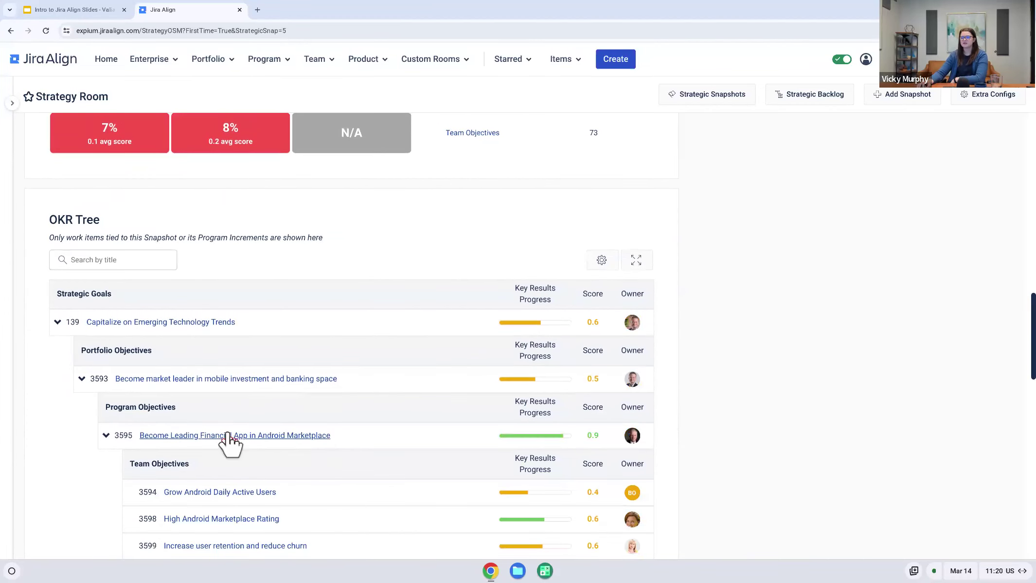
left_click(227, 435)
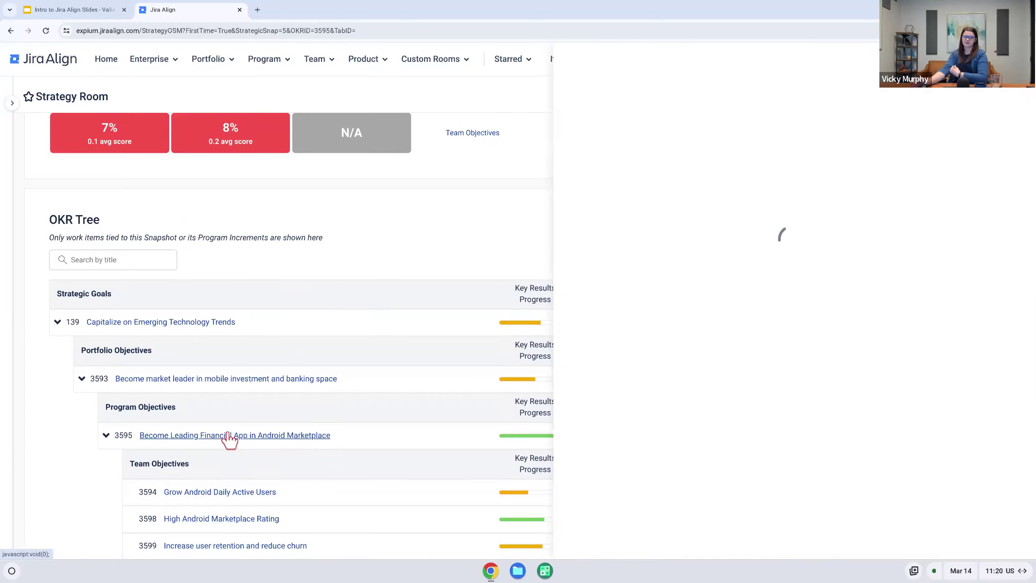
Review the details of the objective's key result "Achieve 50,000 Dowloads", and collapse them again.
mouse_move(10, 408)
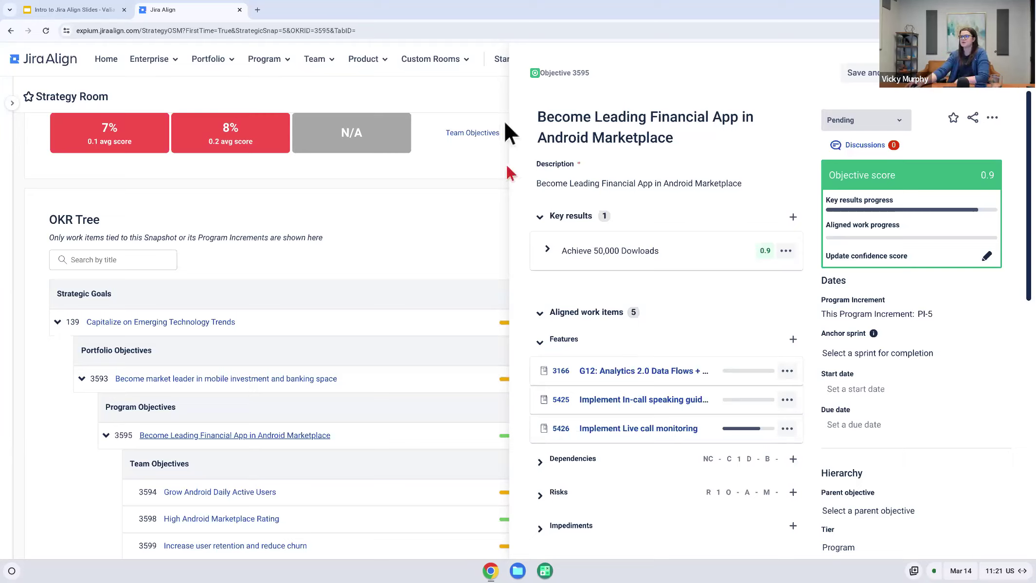
left_click(545, 243)
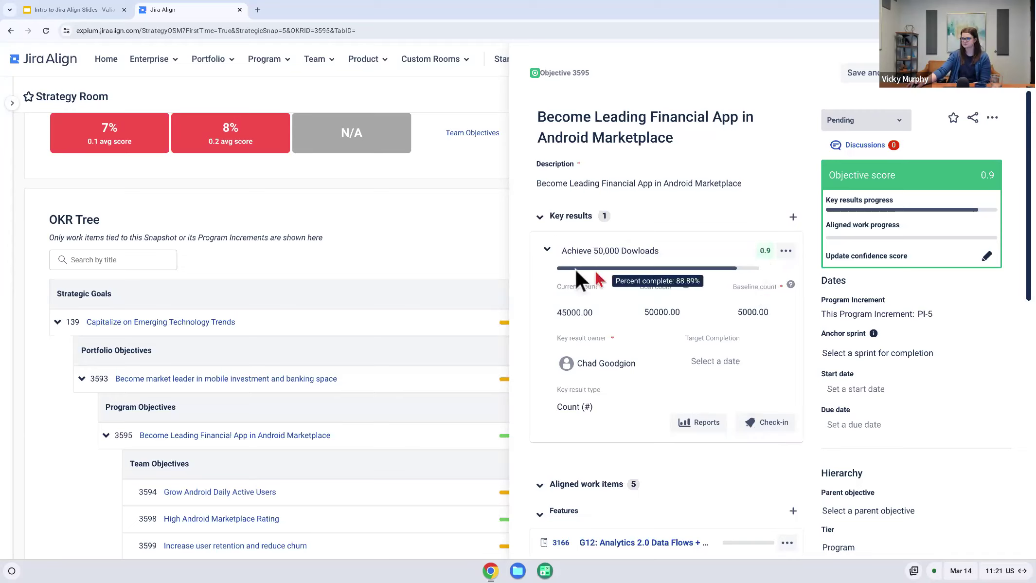
left_click(548, 249)
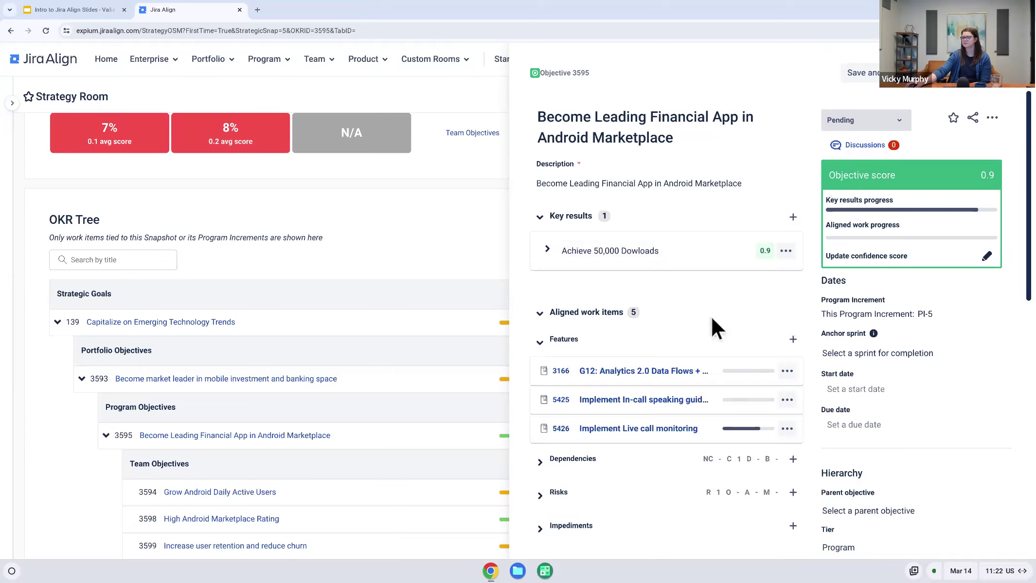
Review the objective's aligned work items and its list of child objectives, and collapse that list again.
scroll(712, 320, "down", 2)
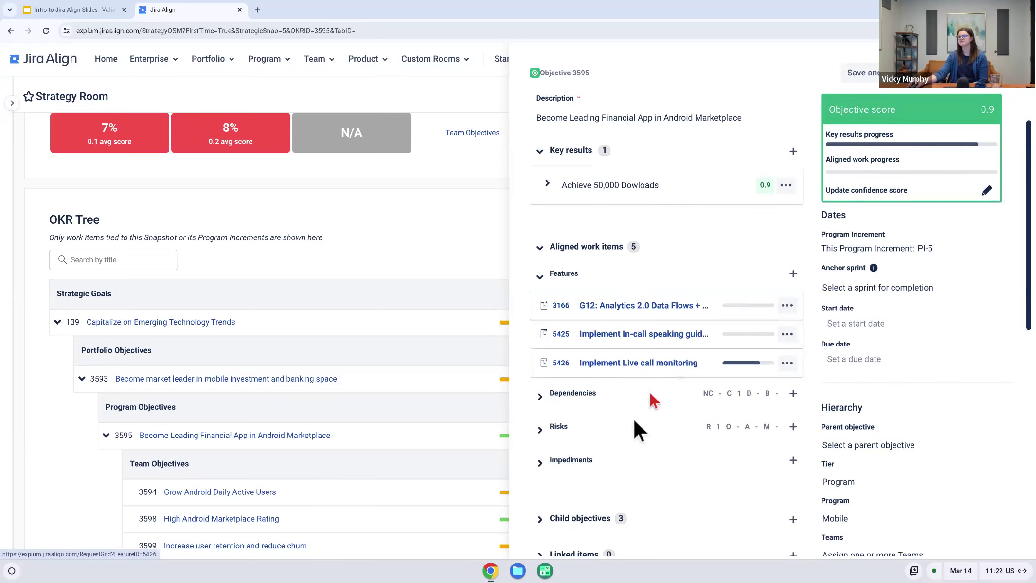
scroll(600, 343, "down", 1)
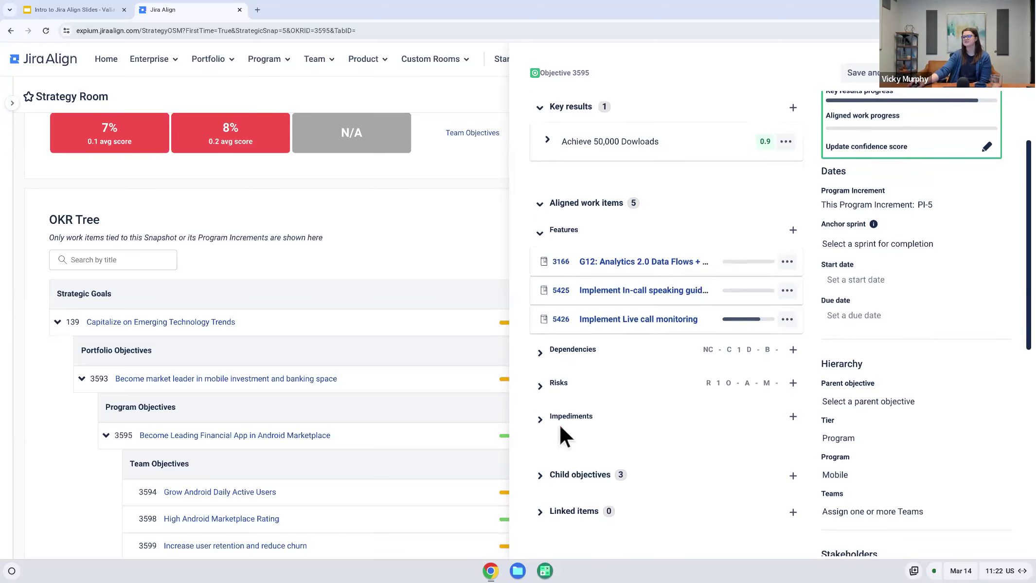
scroll(558, 423, "down", 1)
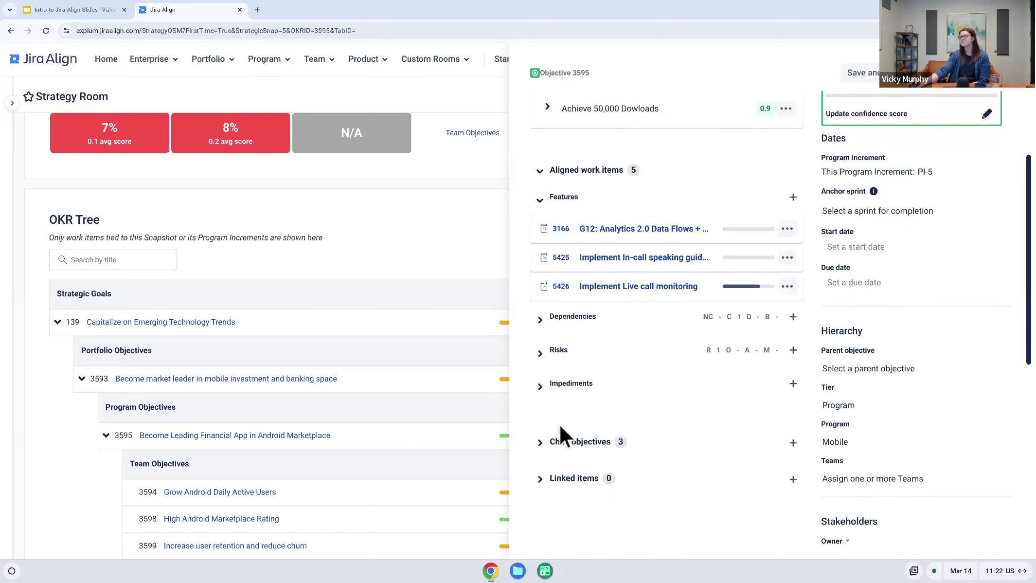
left_click(540, 442)
scroll(543, 429, "down", 1)
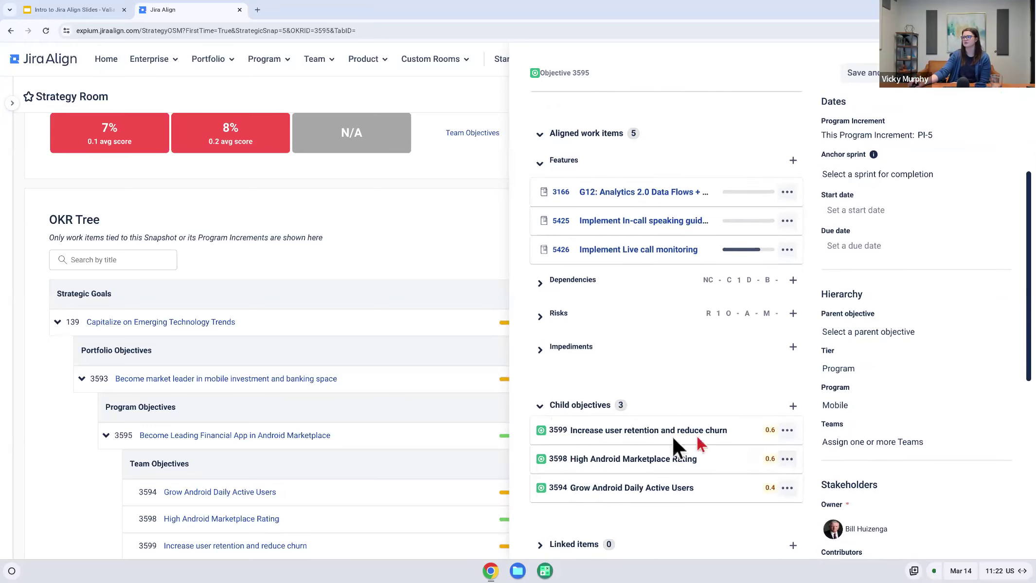
left_click(544, 408)
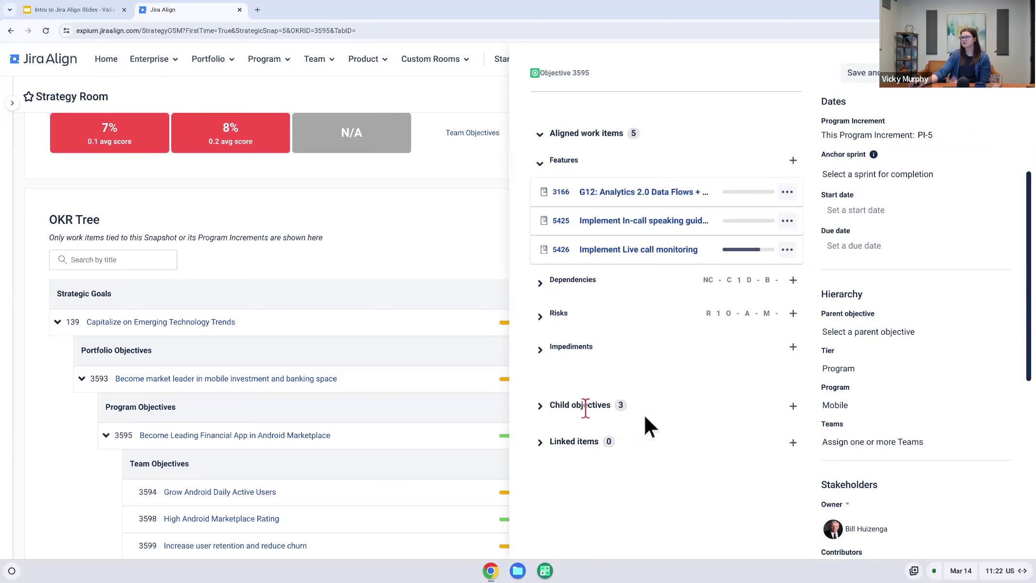
Review the objective's score, dates, hierarchy, stakeholders and category details.
scroll(779, 410, "up", 3)
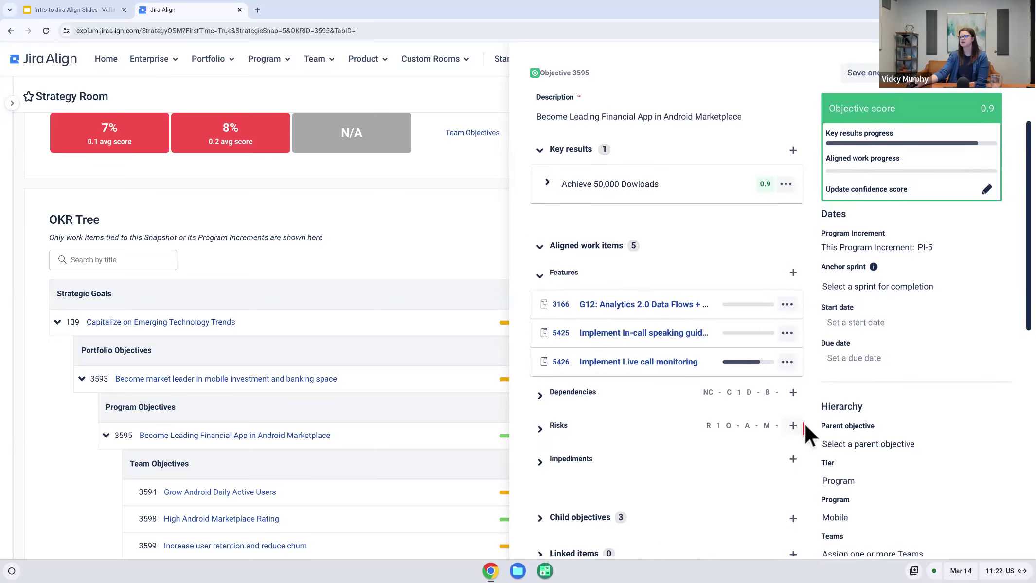
scroll(891, 390, "down", 1)
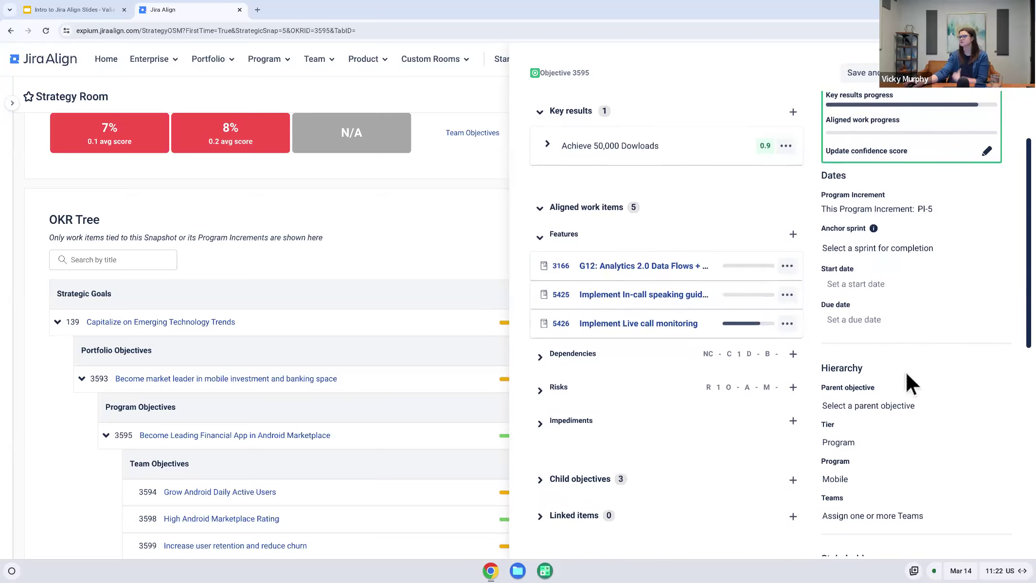
scroll(900, 379, "down", 1)
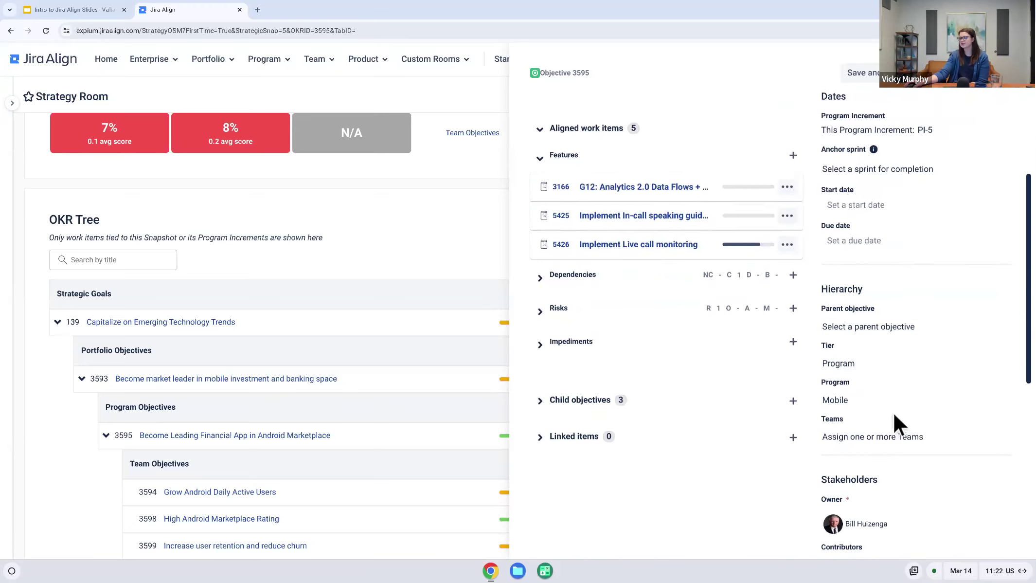
scroll(900, 412, "down", 2)
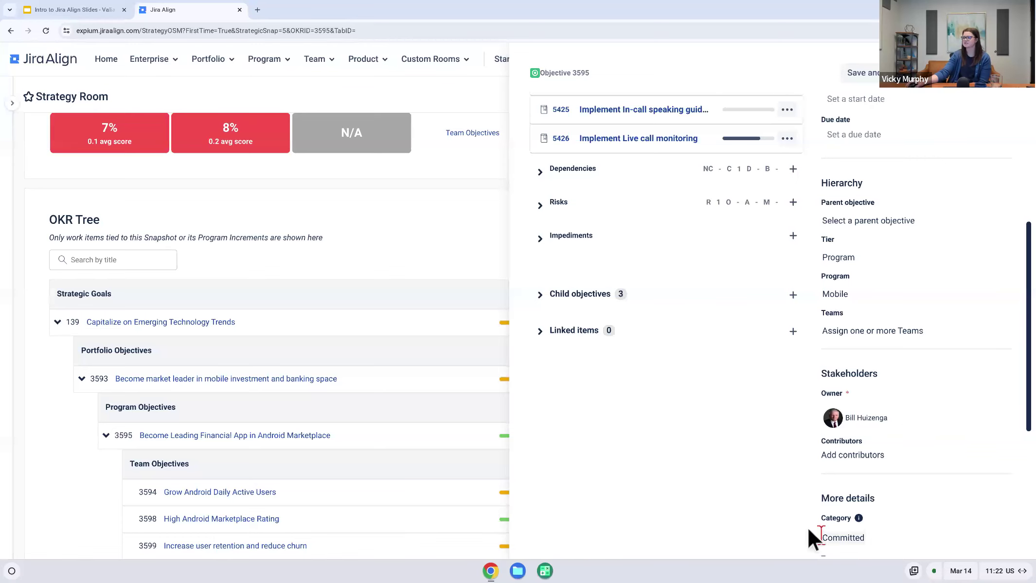
scroll(791, 523, "down", 1)
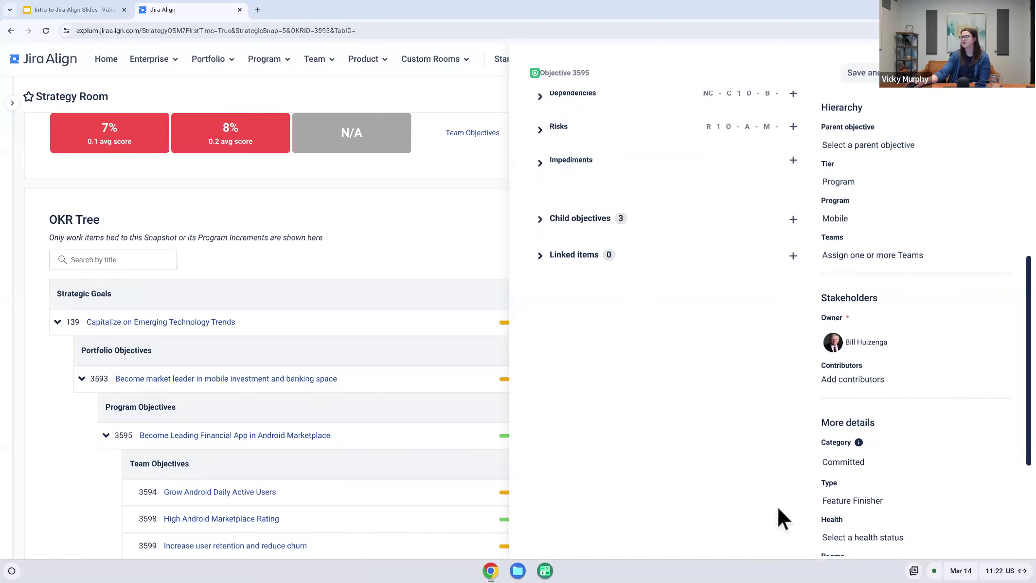
View the status options available for the objective without choosing a different one.
scroll(836, 246, "up", 6)
left_click(854, 119)
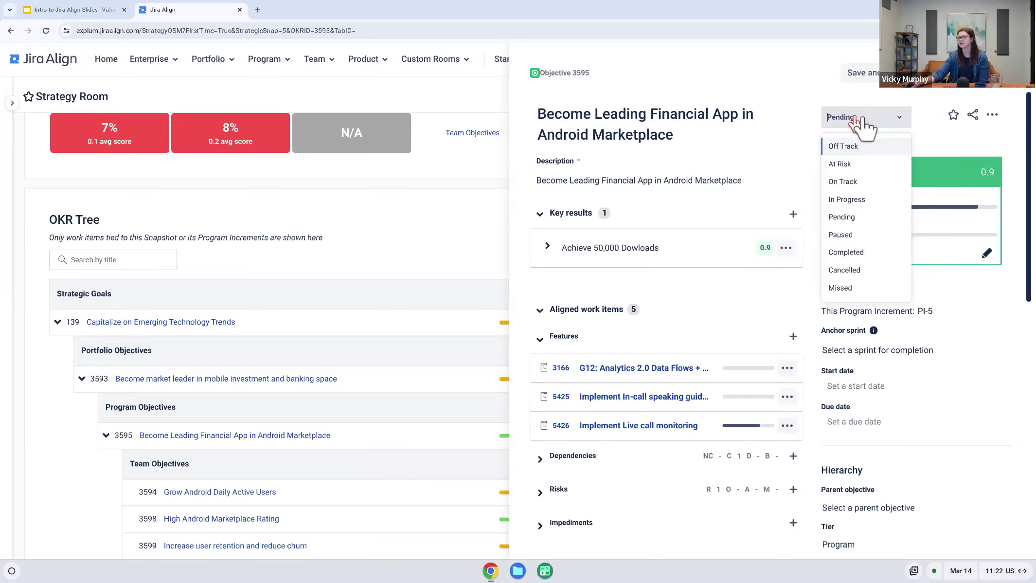
left_click(869, 121)
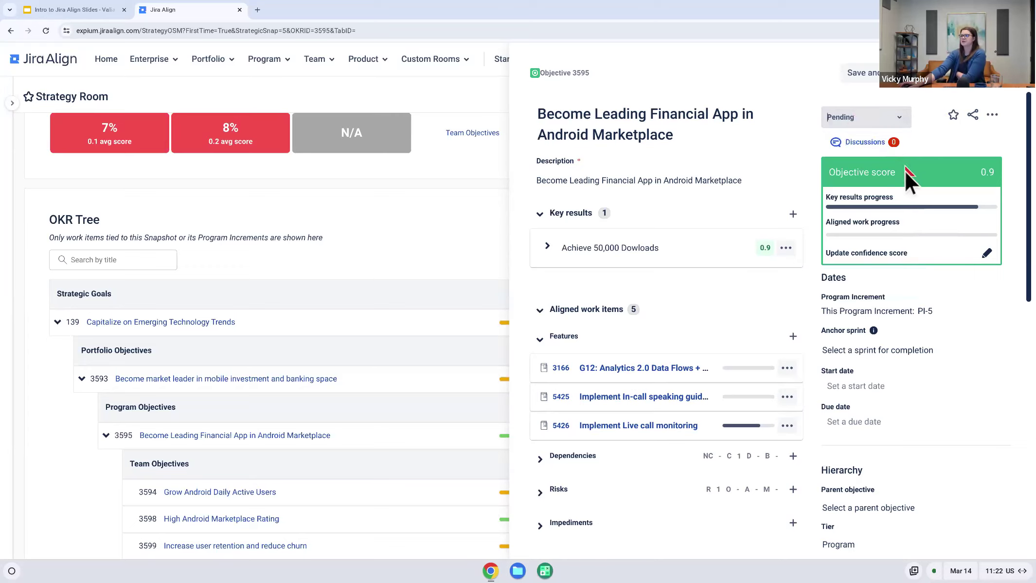
Try to save the objective, and close its details to return to the OKR Heatmap.
left_click(863, 72)
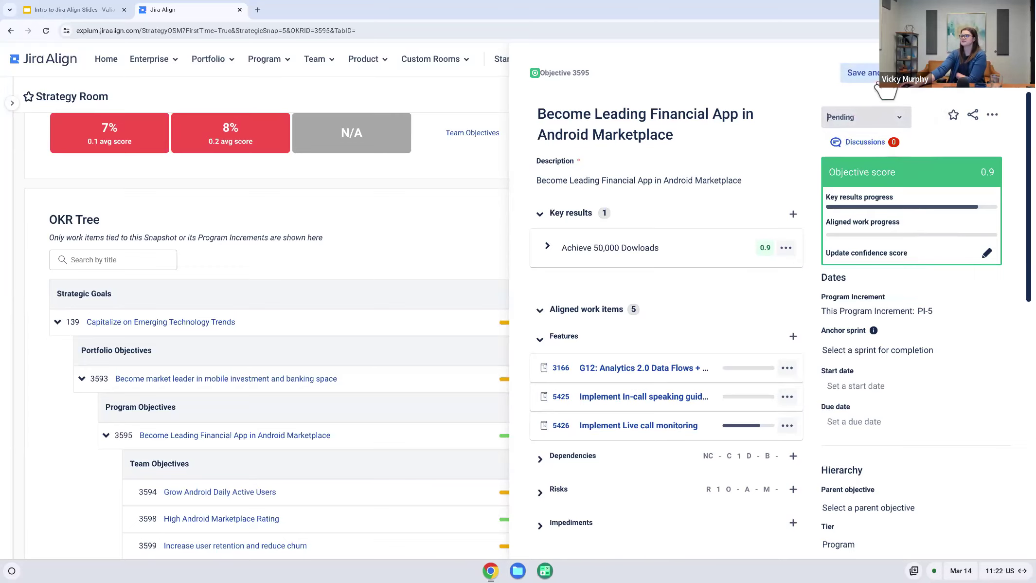
left_click(947, 91)
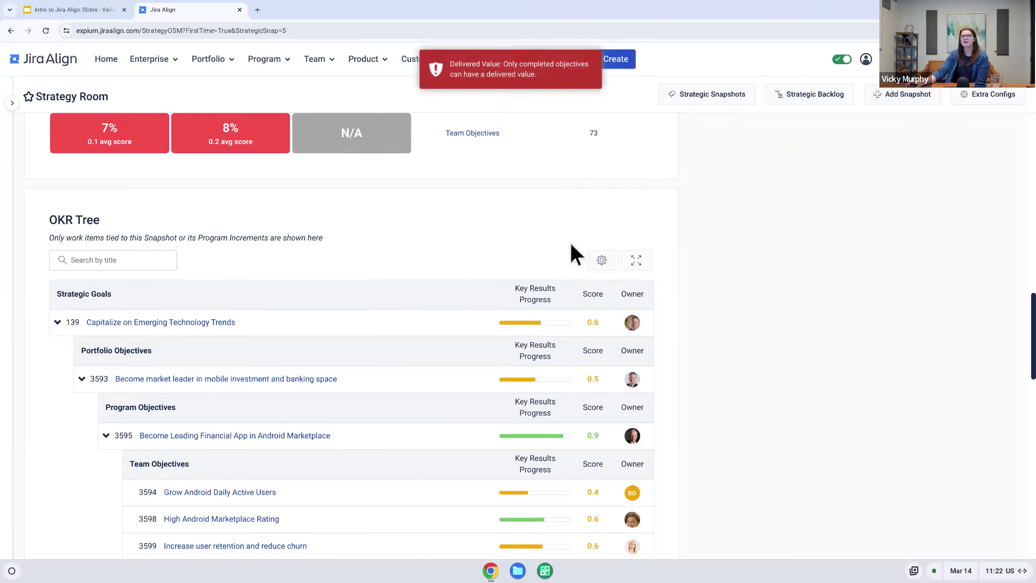
scroll(569, 240, "up", 2)
scroll(568, 241, "up", 3)
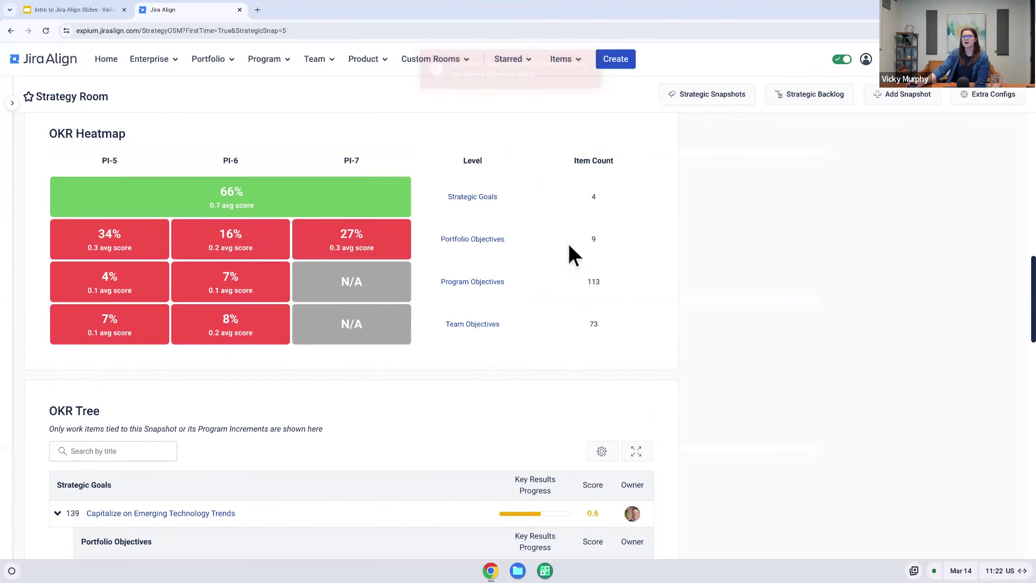
scroll(564, 253, "up", 1)
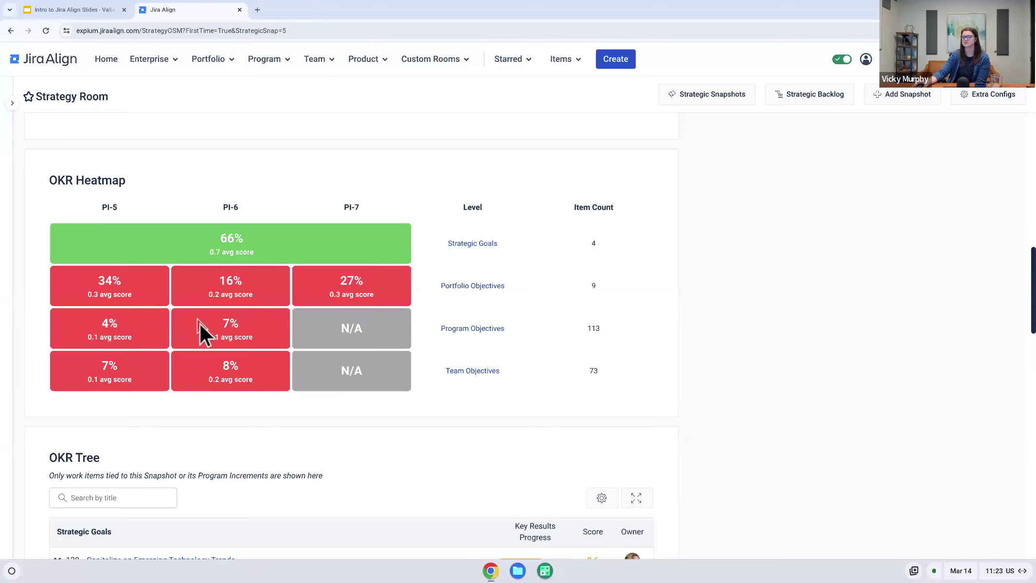
Review the OKR Tree, Strategy Pyramid, Snapshot Progress and Execution Against Outcomes sections of the Strategy Room.
scroll(231, 383, "down", 3)
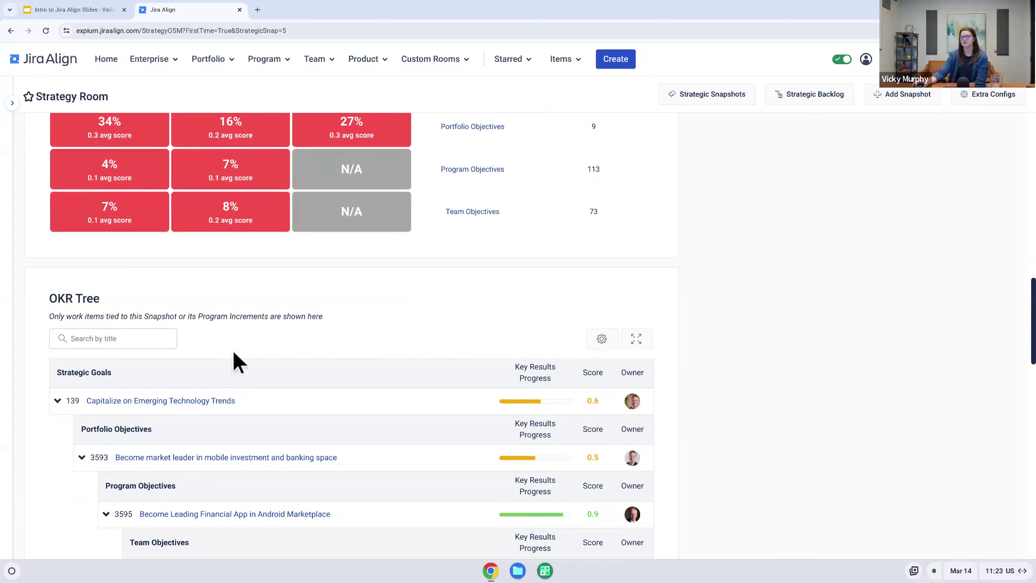
scroll(233, 355, "down", 1)
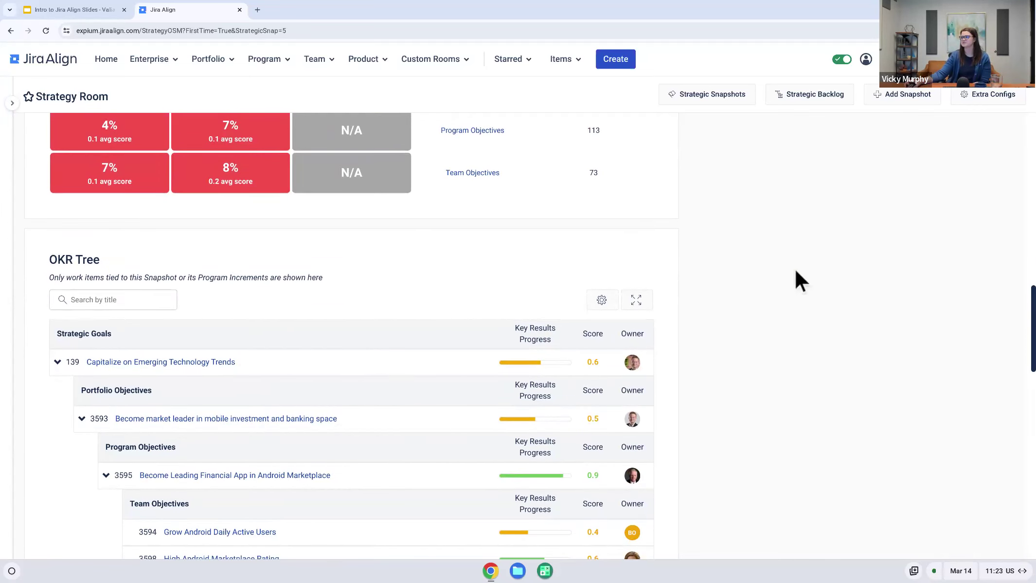
scroll(801, 279, "up", 1)
scroll(796, 270, "up", 10)
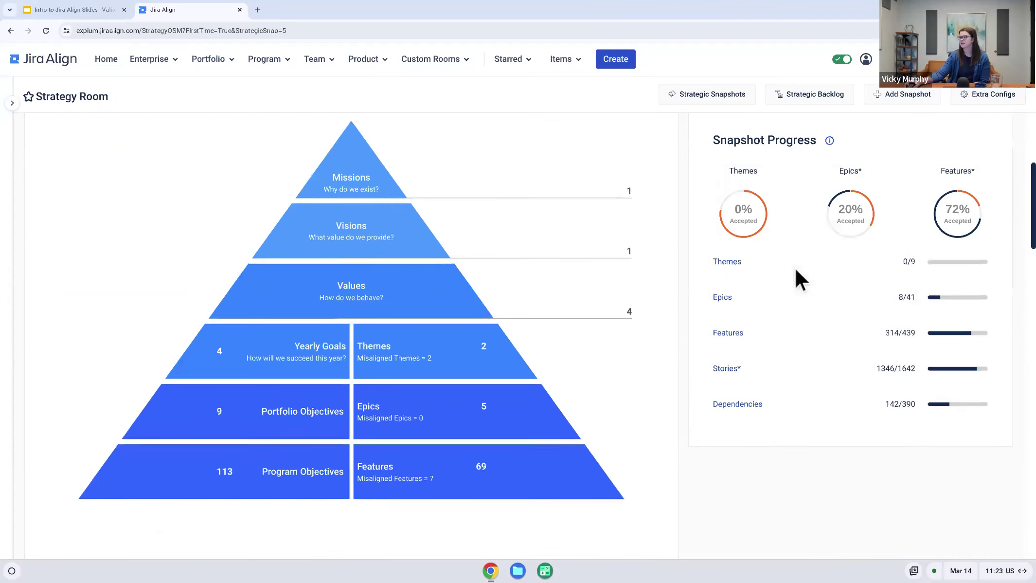
scroll(796, 271, "up", 1)
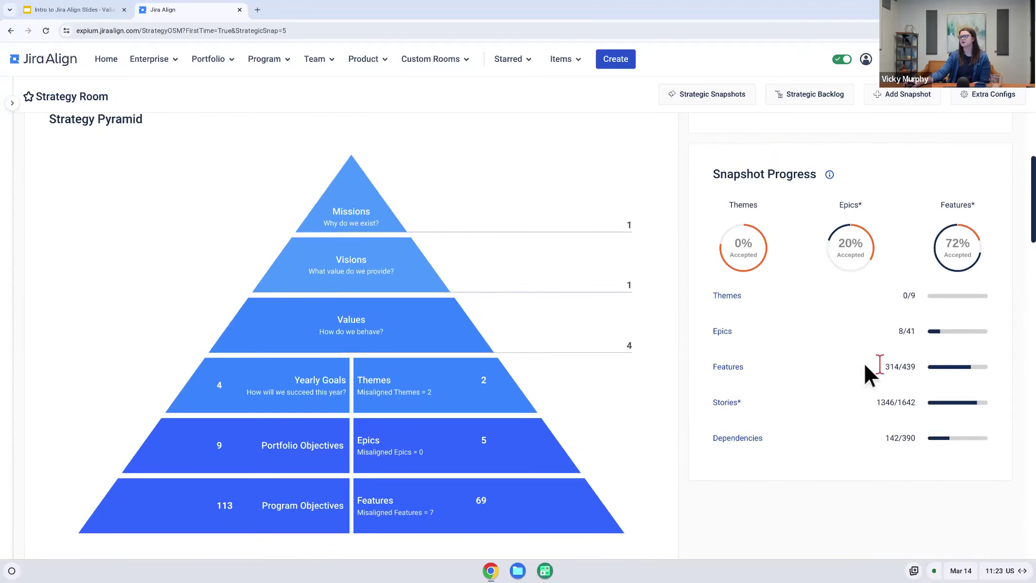
scroll(798, 385, "down", 1)
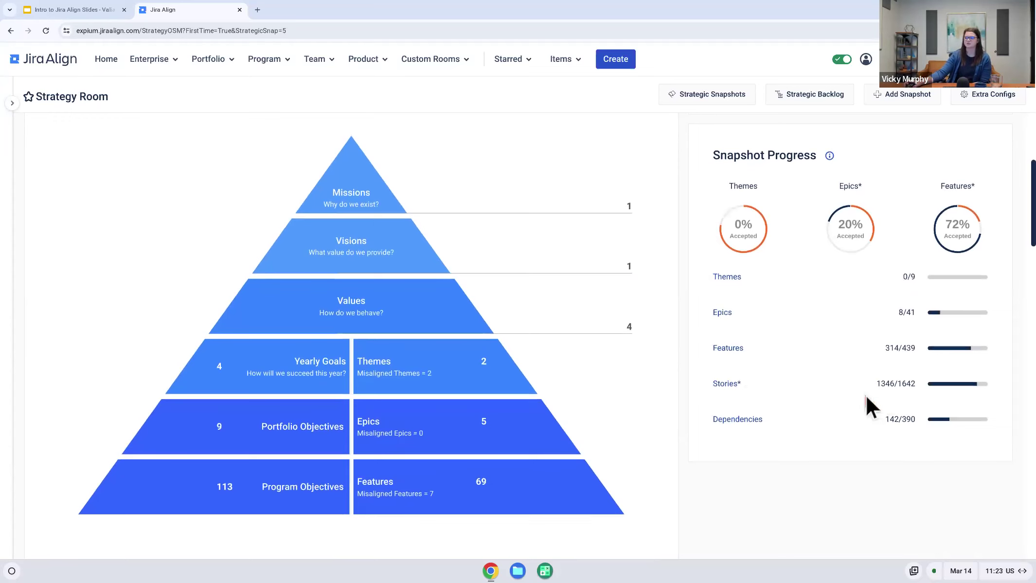
scroll(866, 397, "up", 1)
scroll(864, 393, "up", 5)
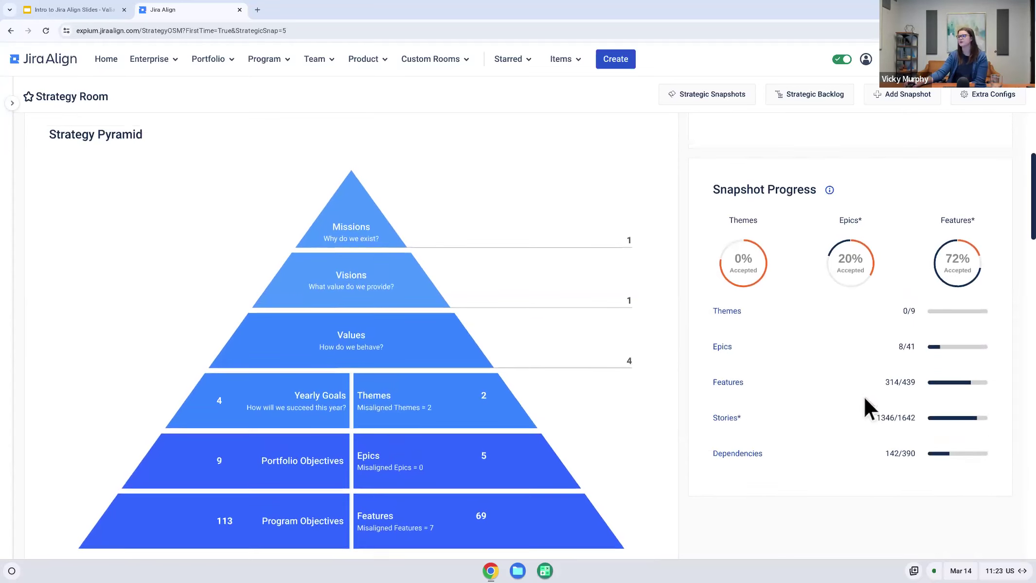
scroll(856, 388, "up", 8)
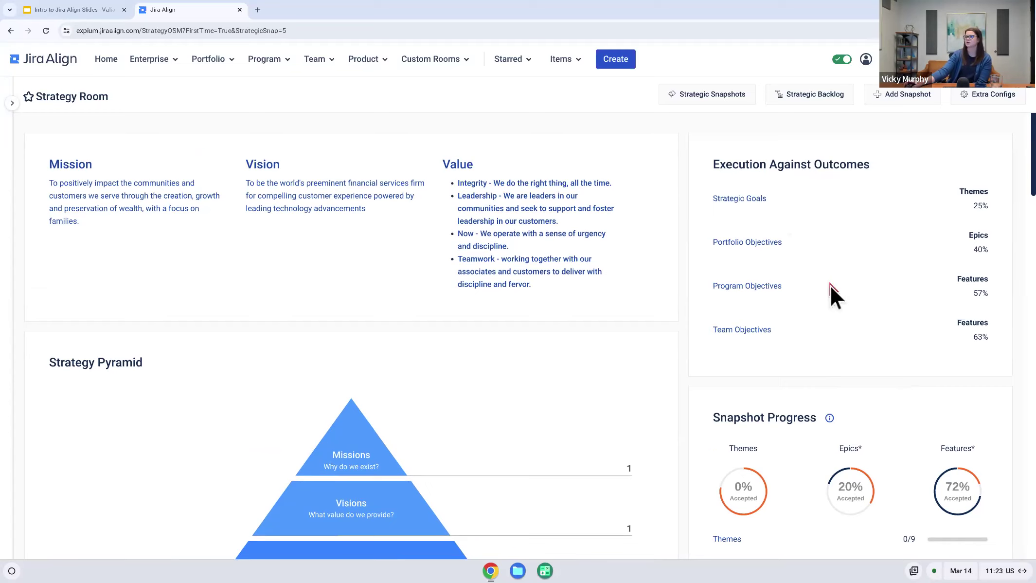
Open the strategic snapshot's Roadmaps page and show the roadmap for program increments PI-5 and PI-6.
mouse_move(5, 413)
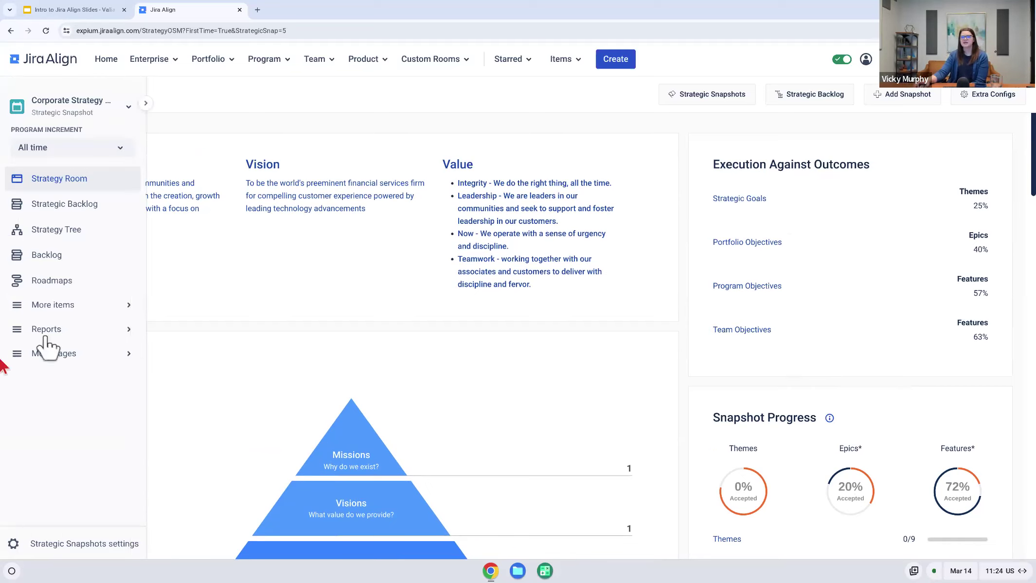
left_click(70, 281)
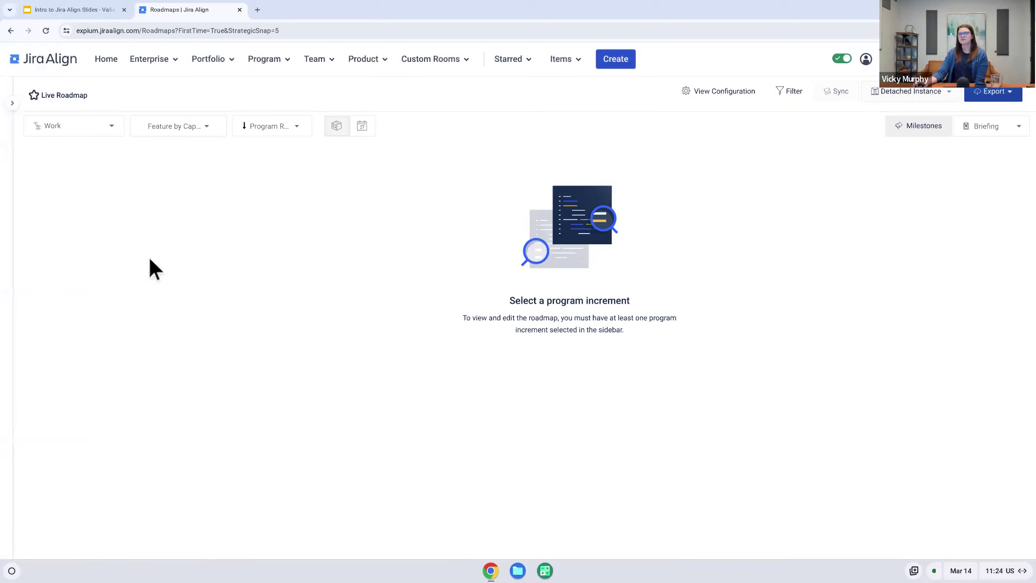
left_click(12, 103)
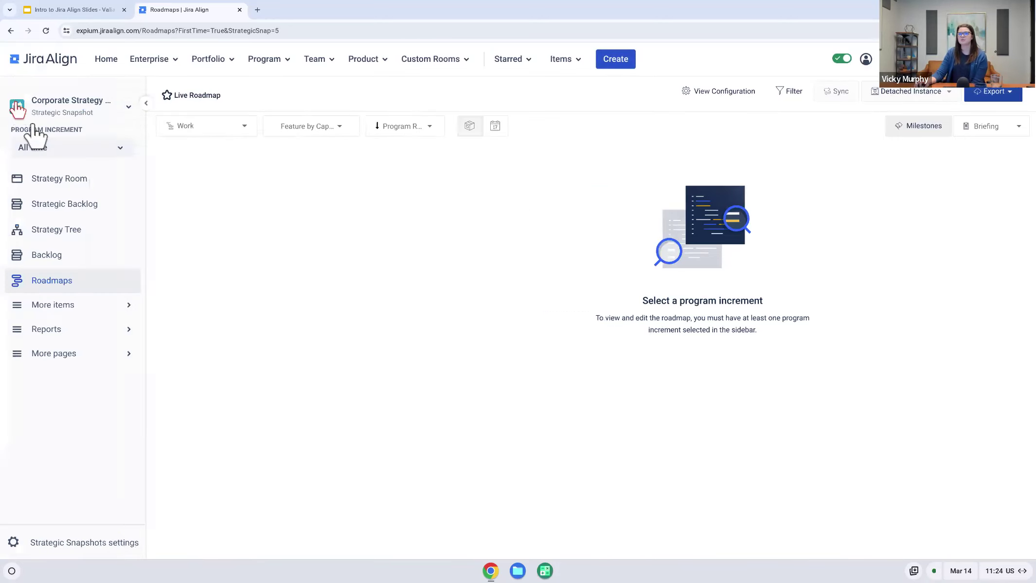
left_click(58, 150)
left_click(73, 214)
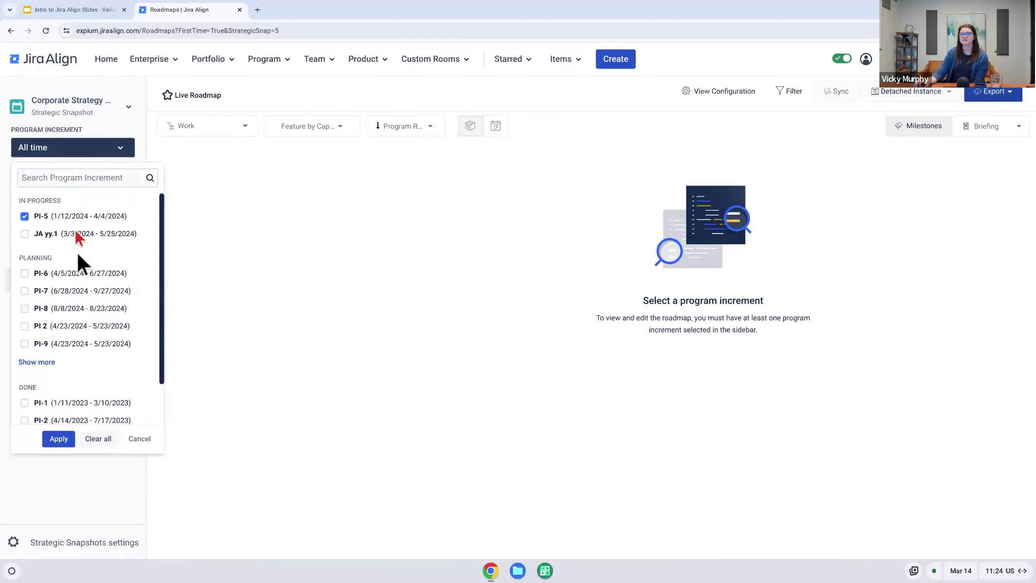
left_click(79, 272)
left_click(58, 439)
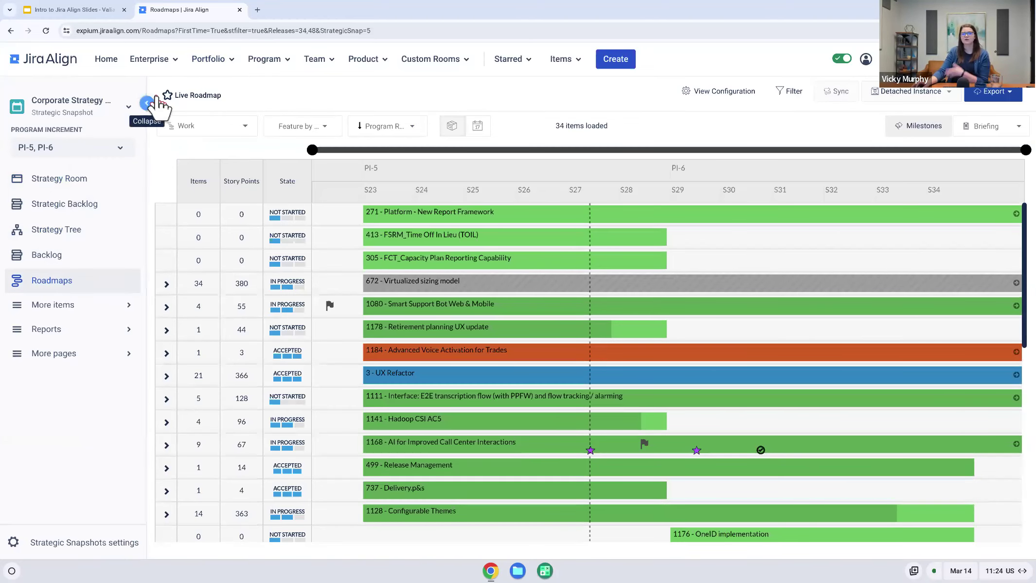
left_click(147, 103)
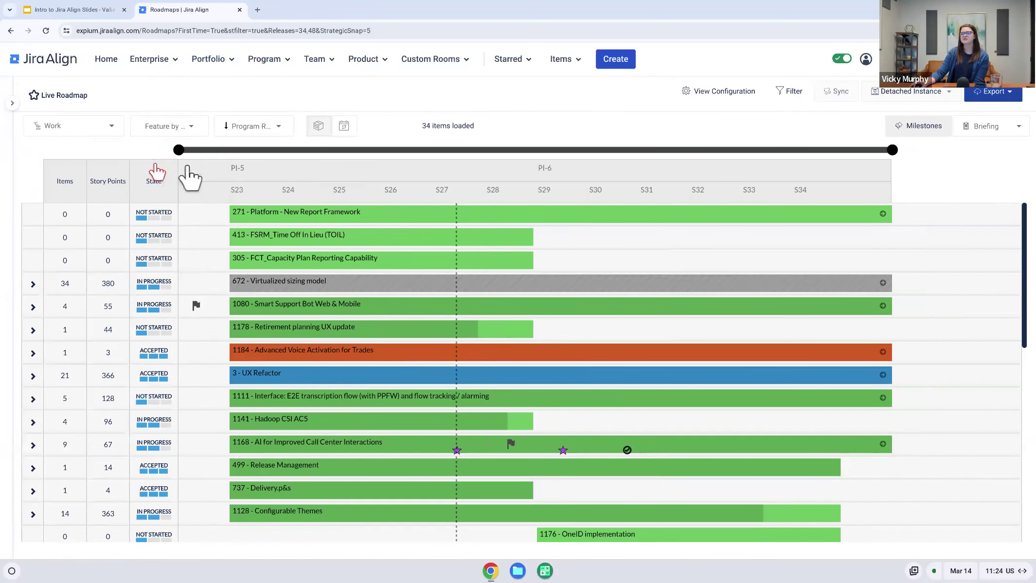
Expand epic 1080 "Smart Support Bot Web & Mobile" on the roadmap and check the status of "Retirement planning UX update".
left_click(32, 308)
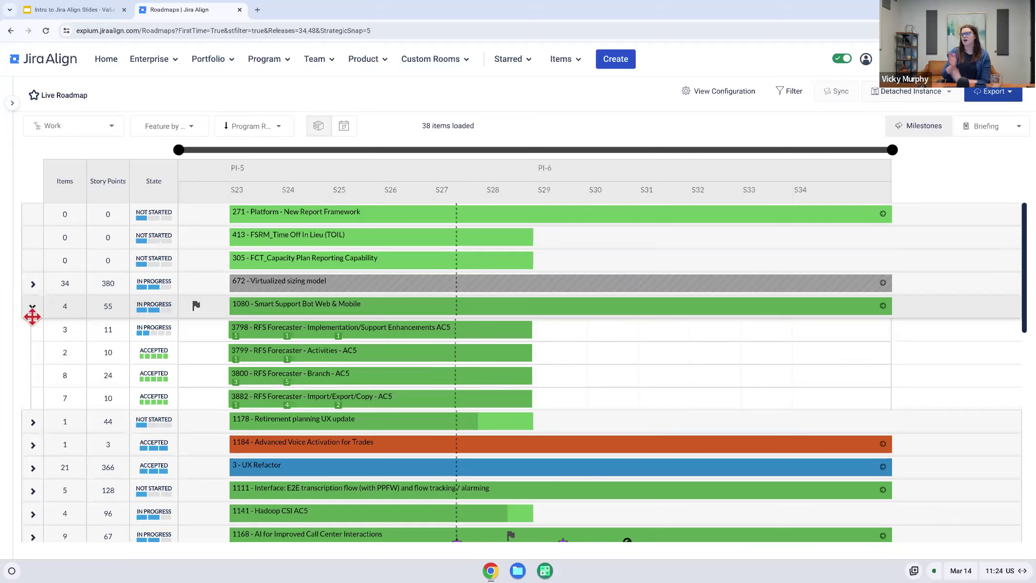
mouse_move(404, 419)
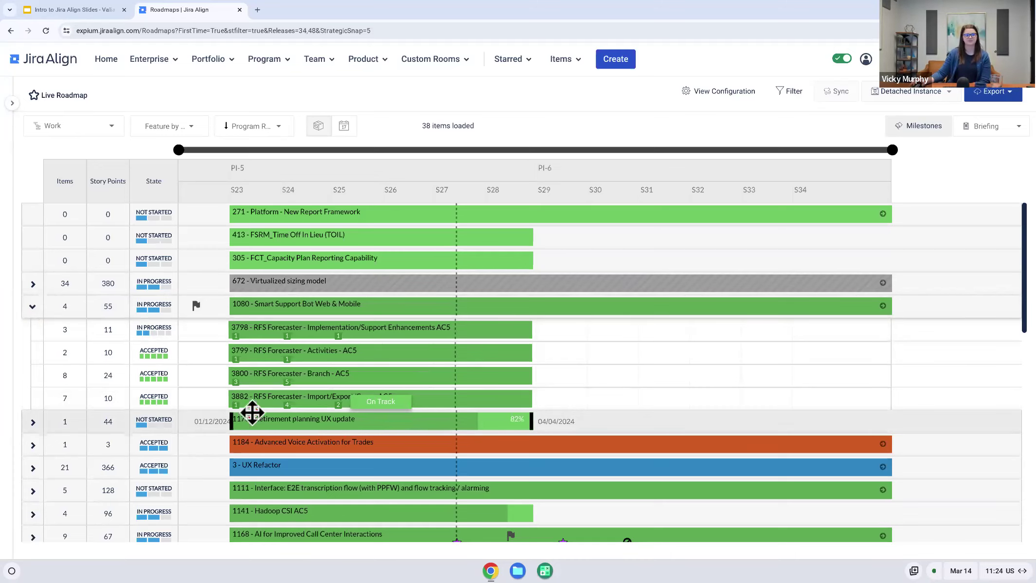
Open the strategic snapshot's epic backlog, giving the backlog list the full page width.
left_click(12, 102)
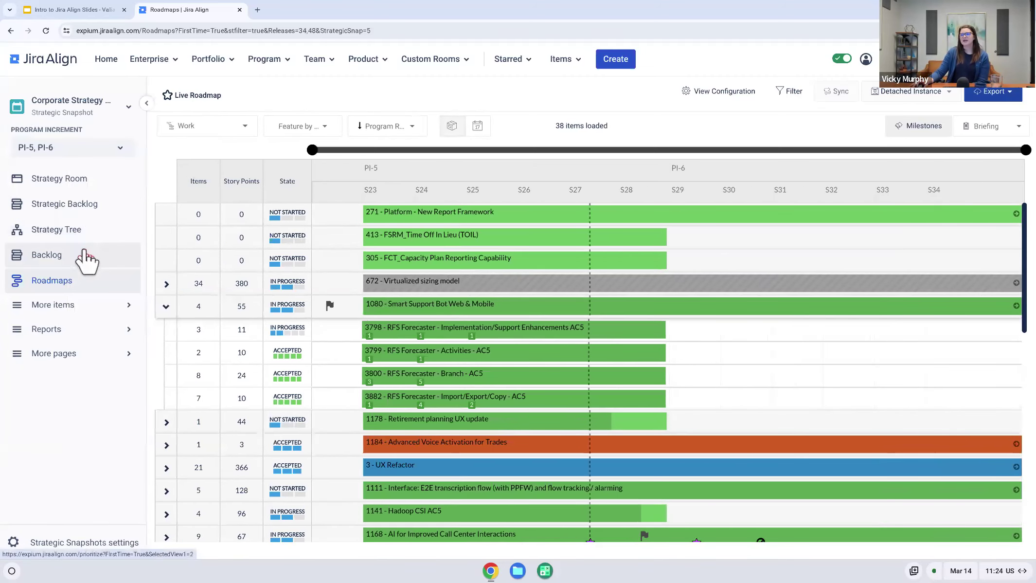
left_click(84, 250)
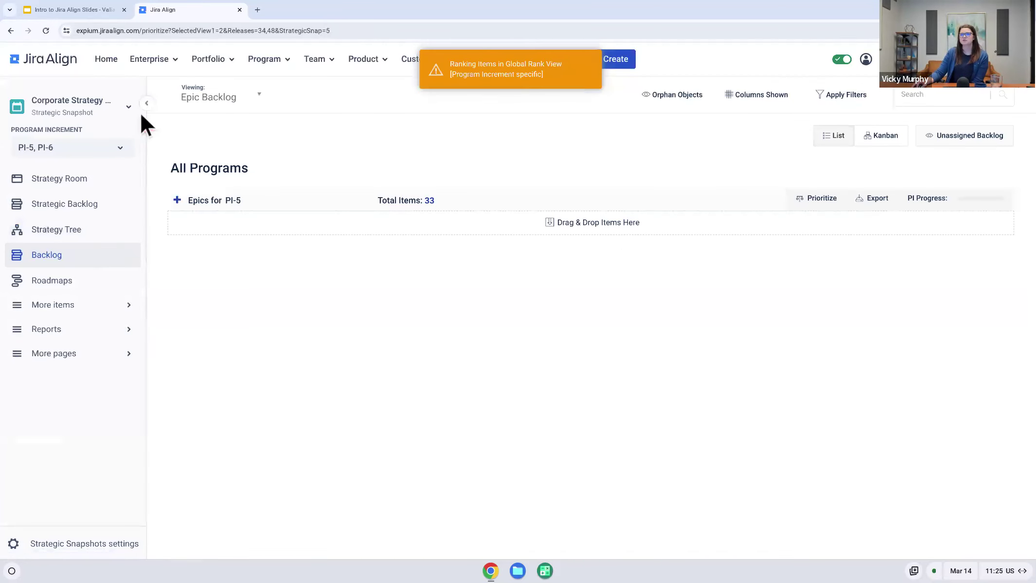
left_click(146, 103)
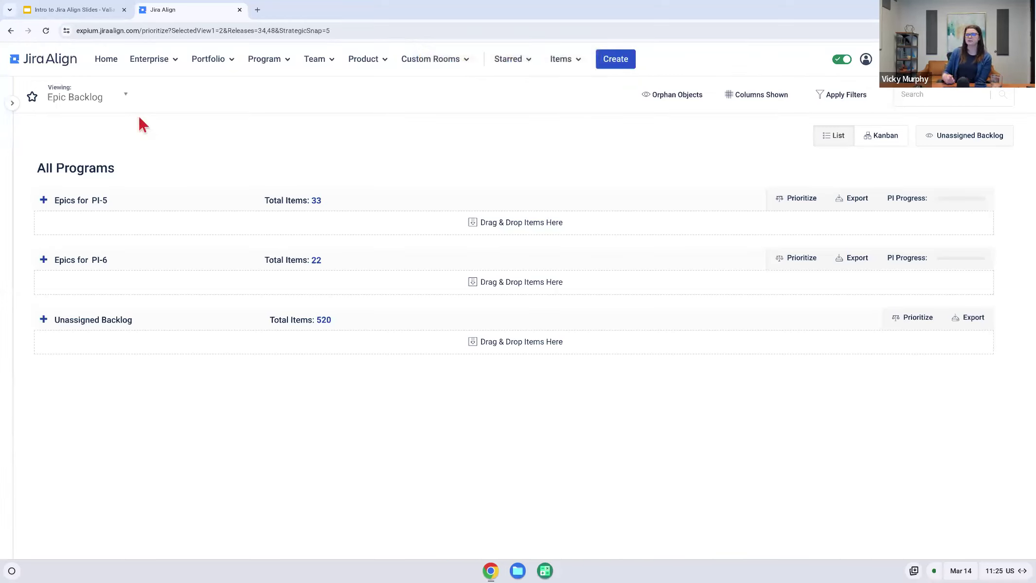
Review the list of backlog types down to Objective Backlog, keeping the Epic Backlog selected.
left_click(86, 101)
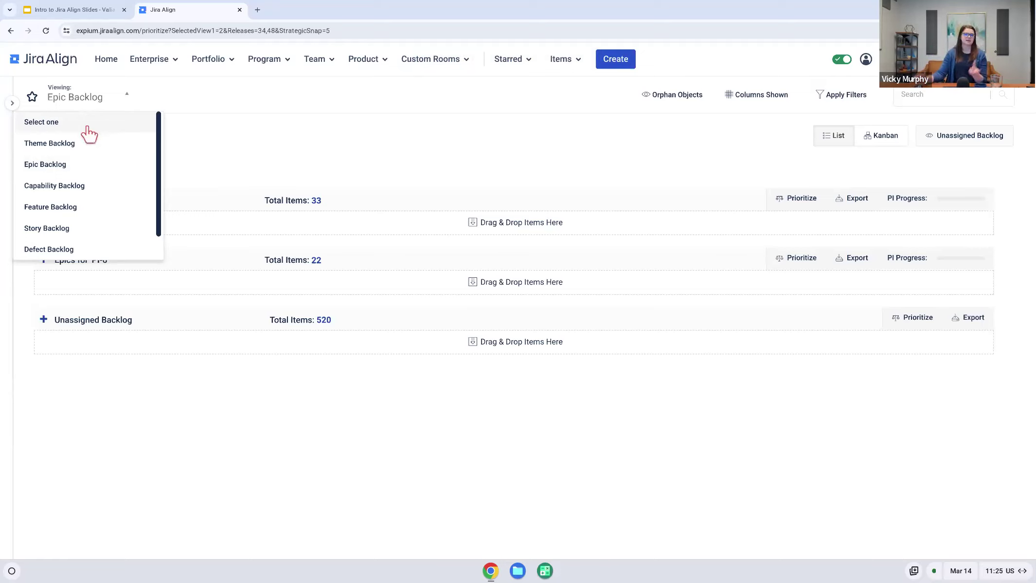
scroll(136, 200, "down", 1)
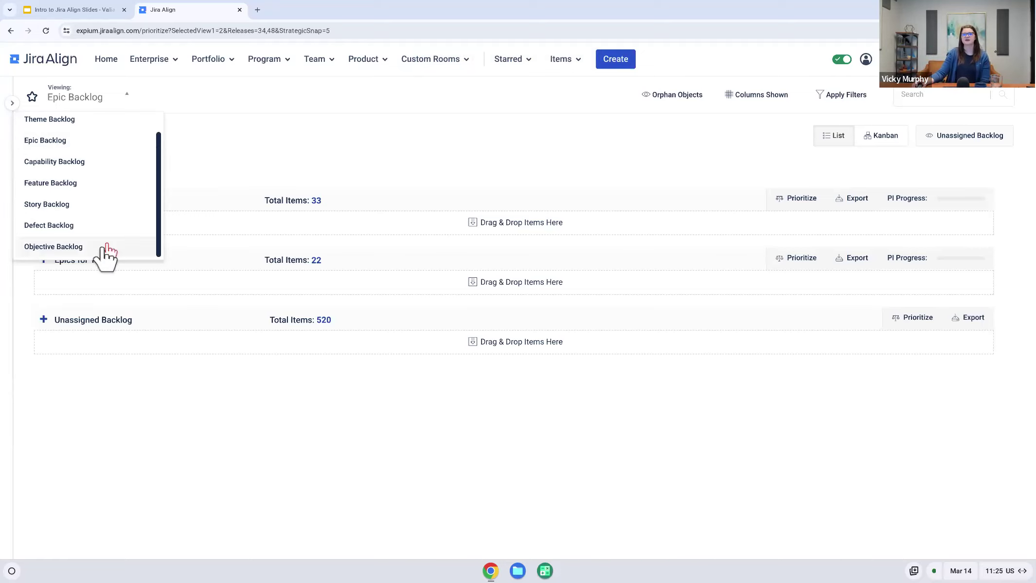
left_click(227, 162)
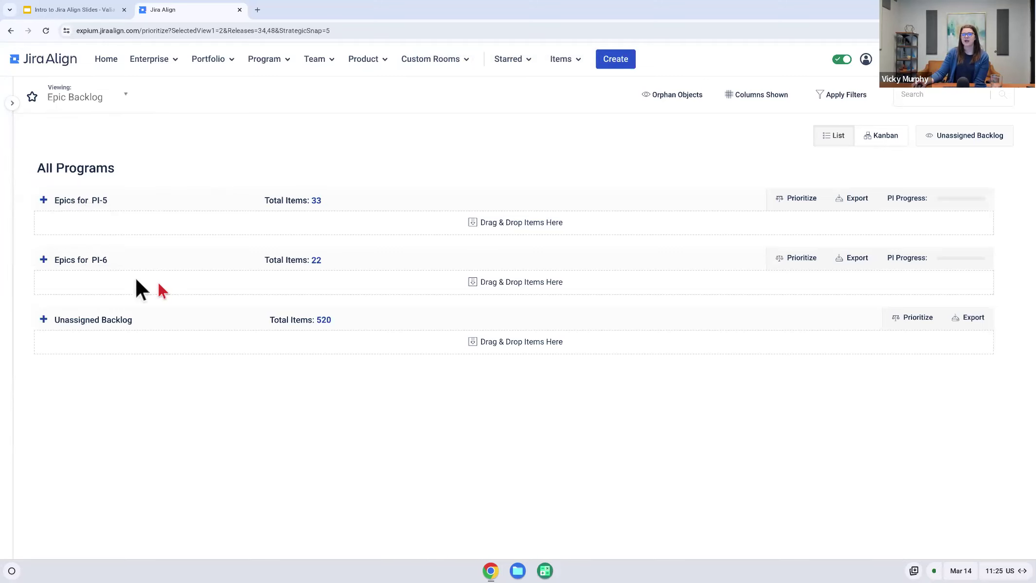
Expand the epics for PI-5 and show the features under epic 1168 "AI for Improved Call Center Interactions".
left_click(44, 200)
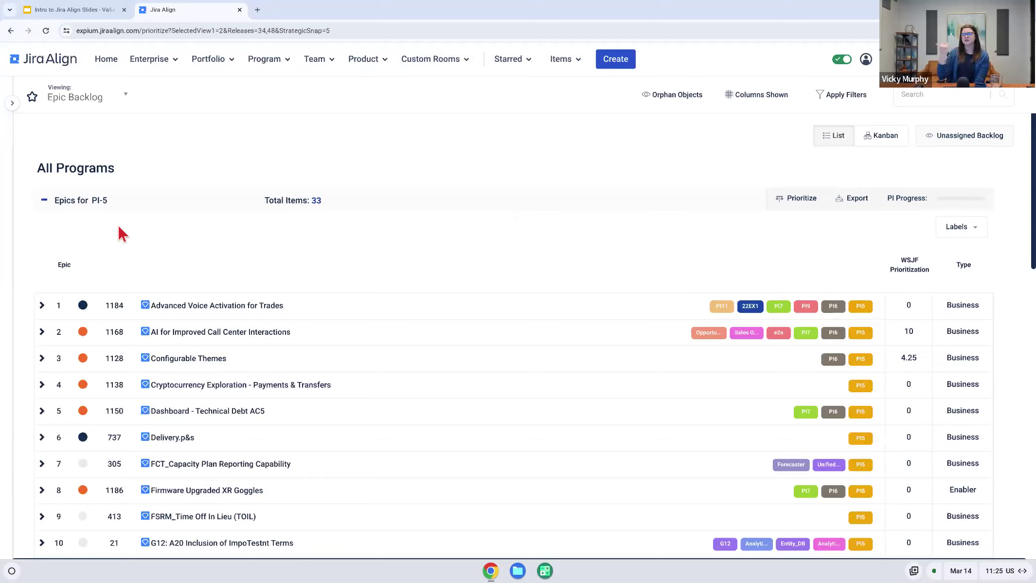
left_click(42, 331)
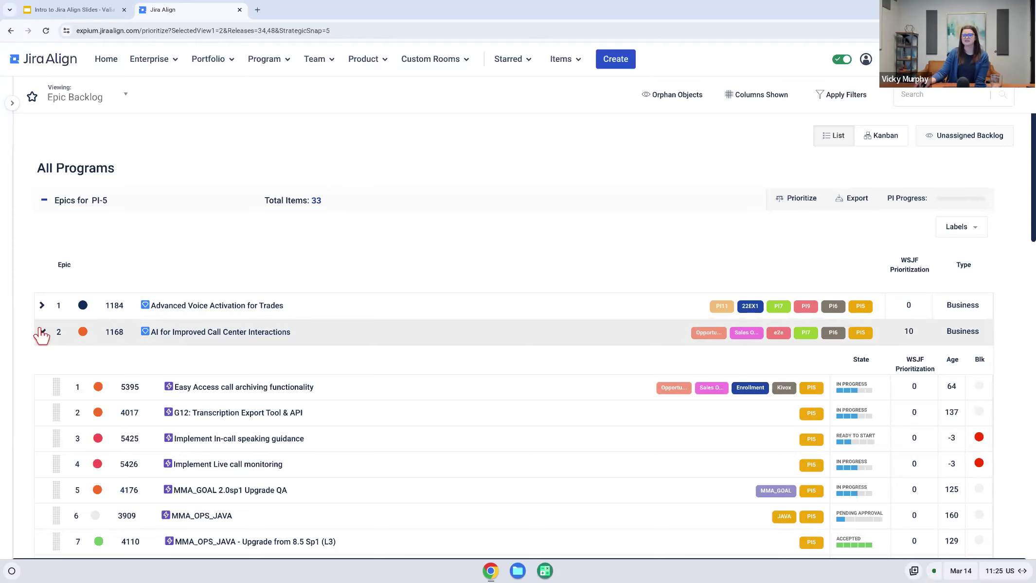
Collapse epic 1168 "AI for Improved Call Center Interactions" and rank it above "Advanced Voice Activation for Trades" in PI-5.
left_click(42, 332)
left_click_drag(69, 336, 64, 306)
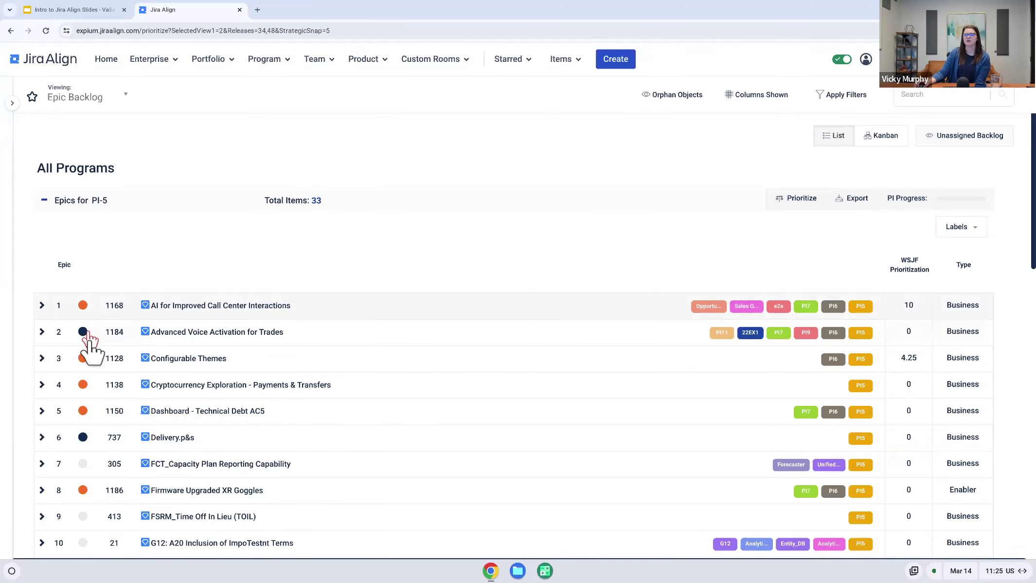
Open epic 1168 "AI for Improved Call Center Interactions" and review its progress, program, program increment, WSJF and point estimate details.
left_click(183, 311)
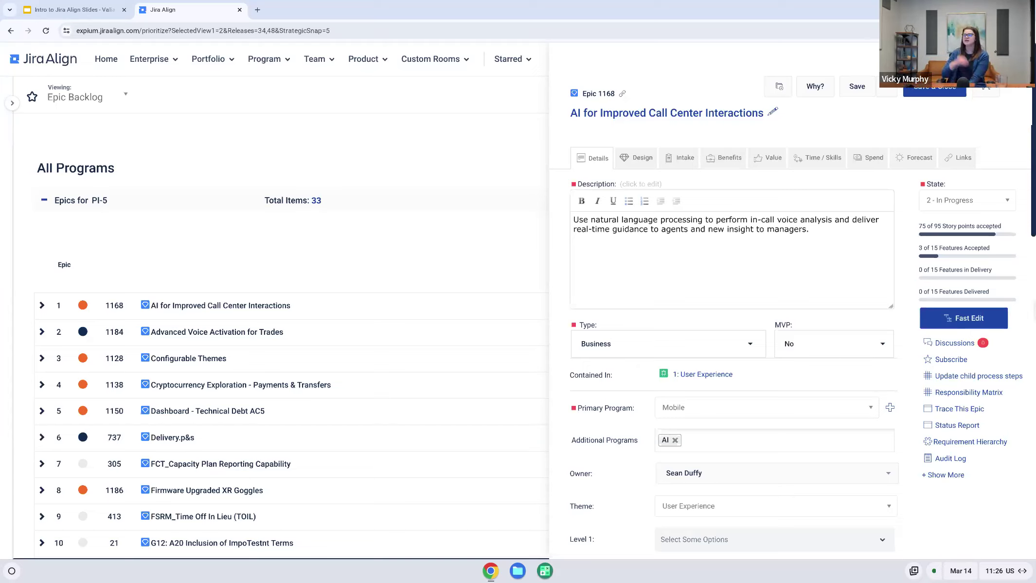
left_click_drag(938, 226, 966, 228)
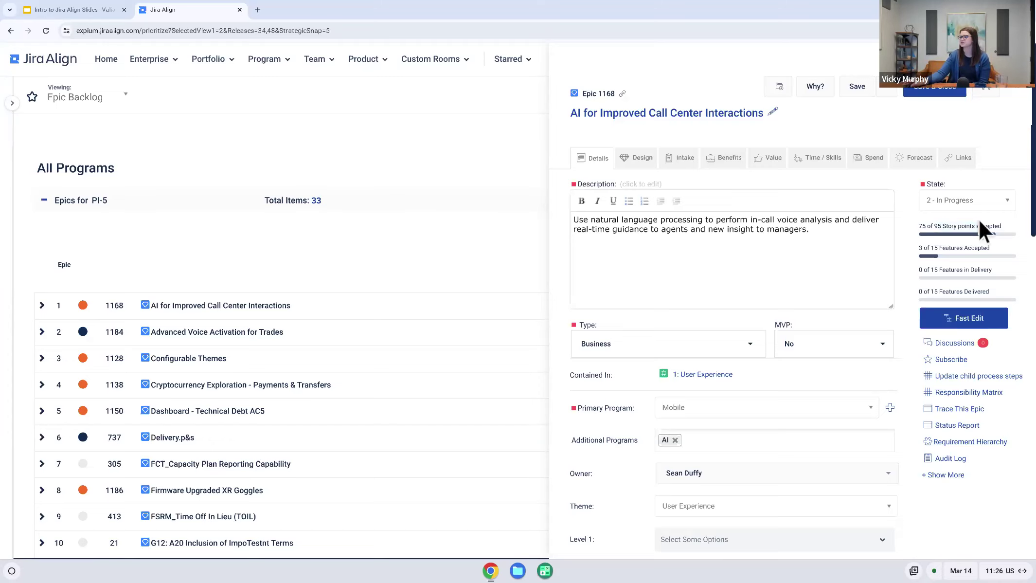
scroll(852, 326, "down", 1)
scroll(849, 321, "down", 5)
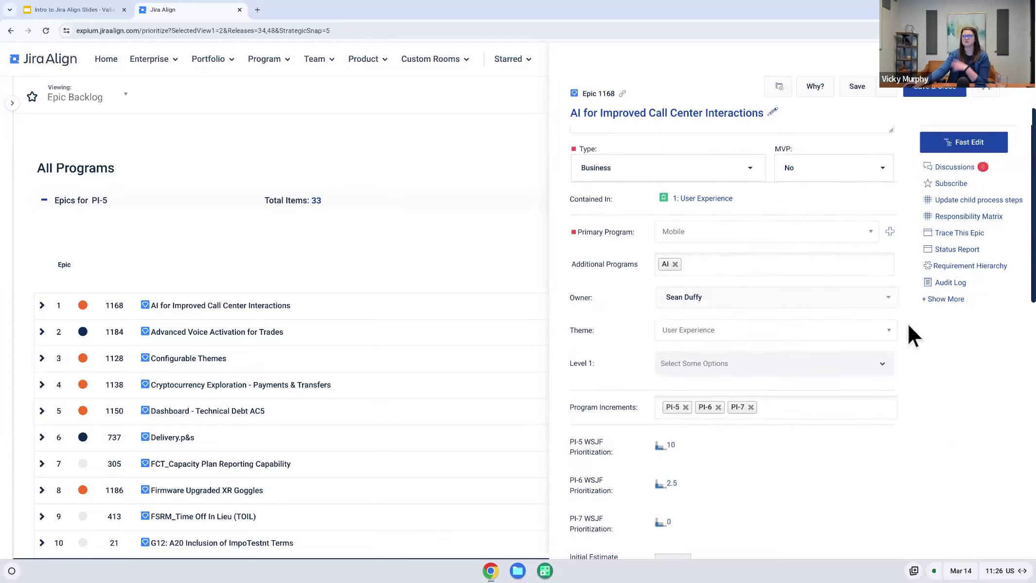
scroll(910, 335, "down", 2)
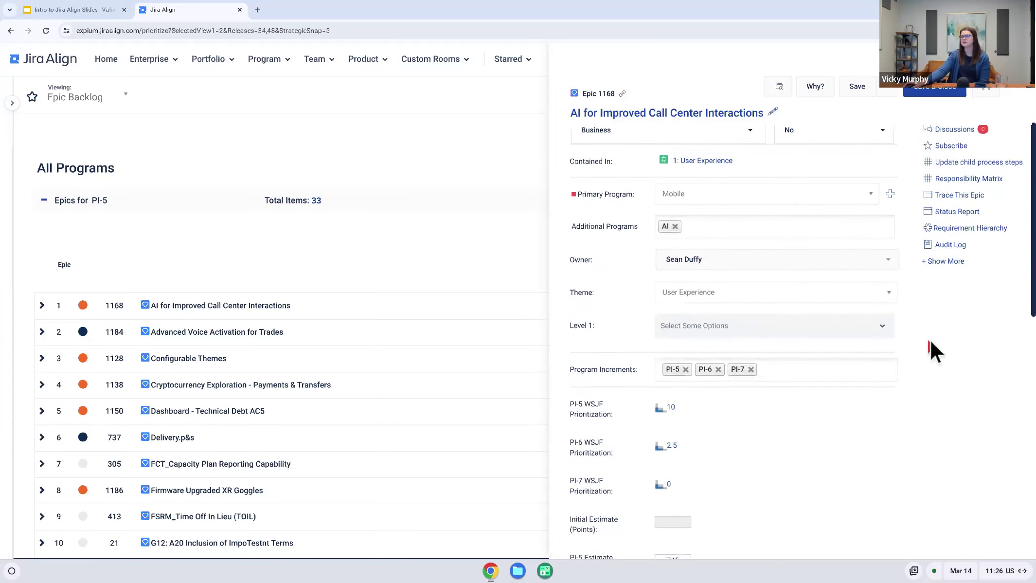
scroll(931, 339, "down", 4)
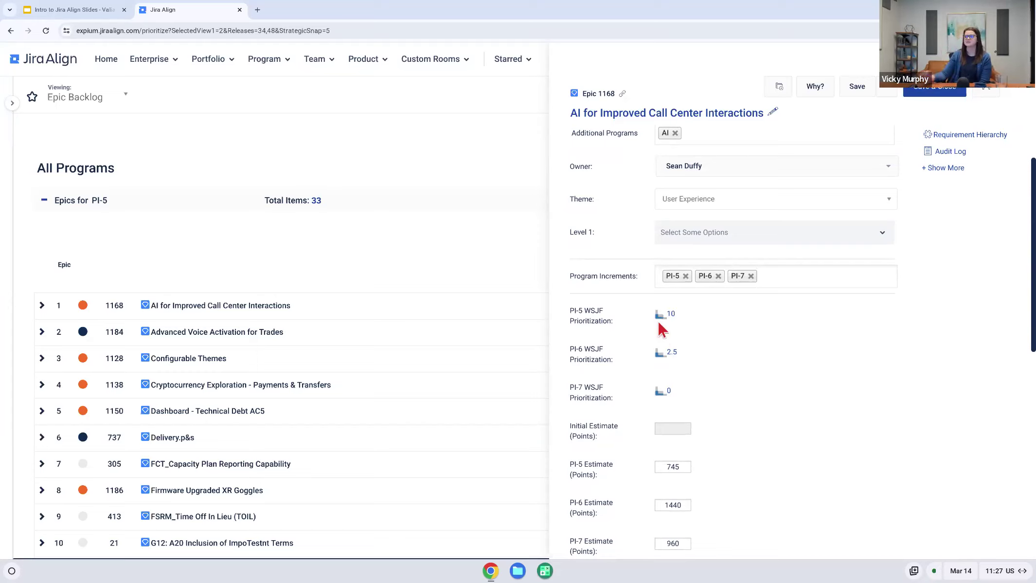
scroll(750, 381, "down", 3)
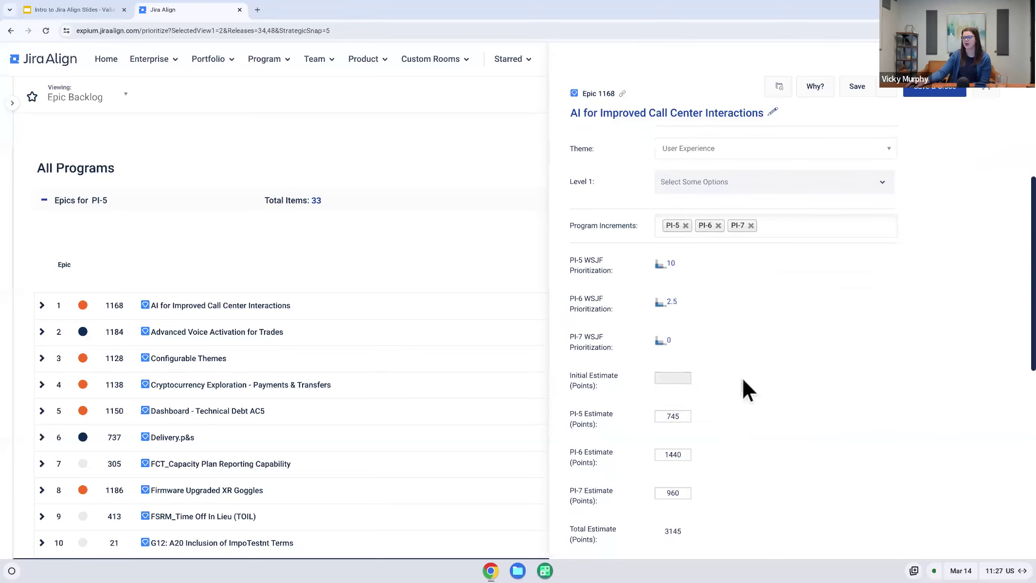
scroll(756, 388, "down", 1)
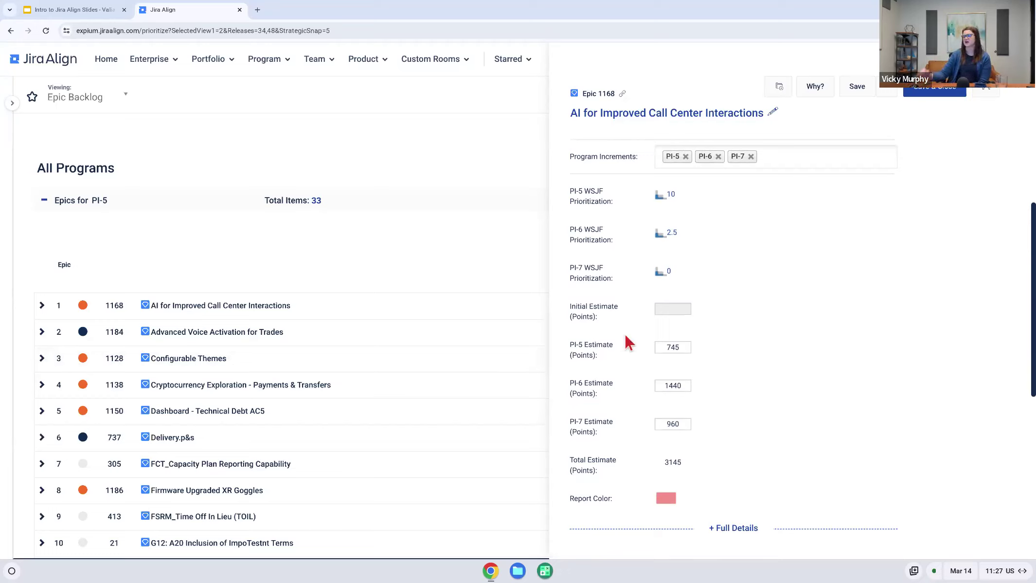
scroll(864, 362, "up", 4)
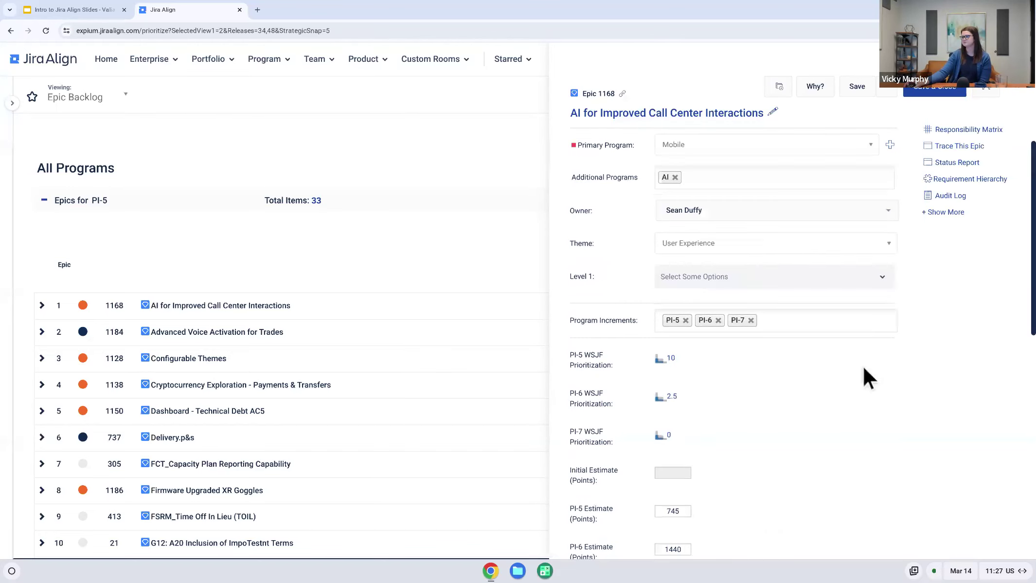
scroll(862, 364, "up", 5)
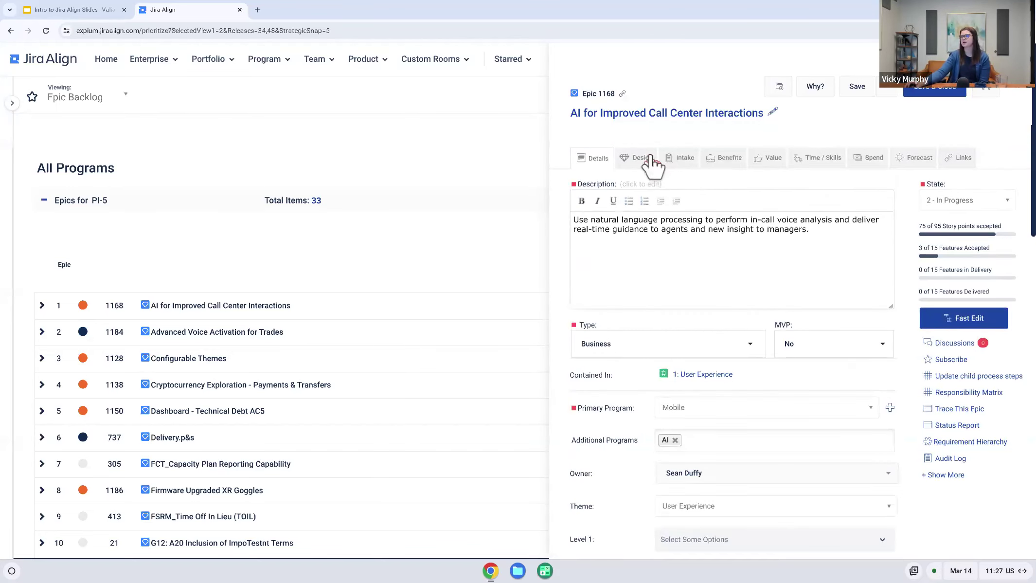
View the epic's intake form and its value scoring.
left_click(681, 157)
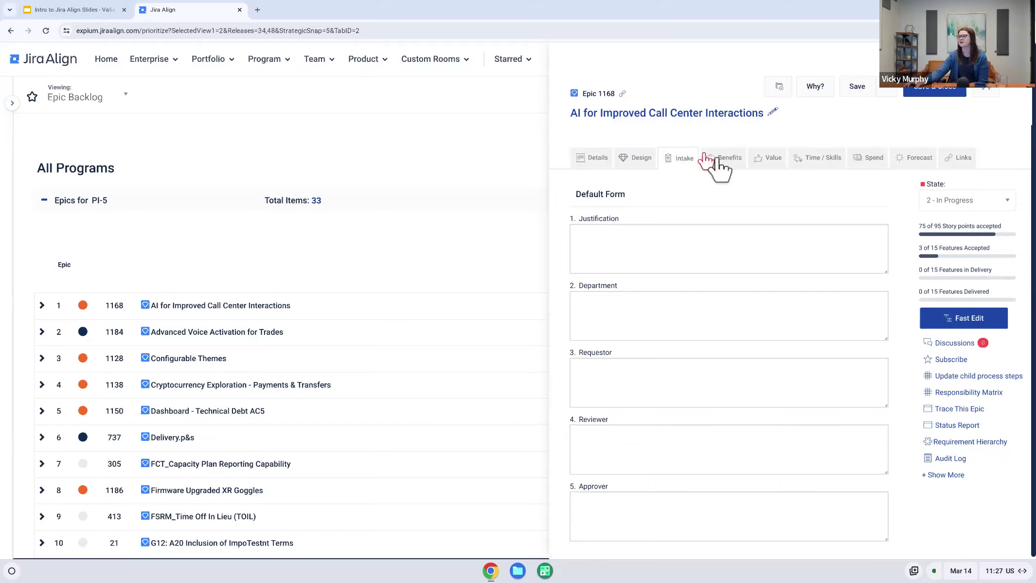
left_click(773, 160)
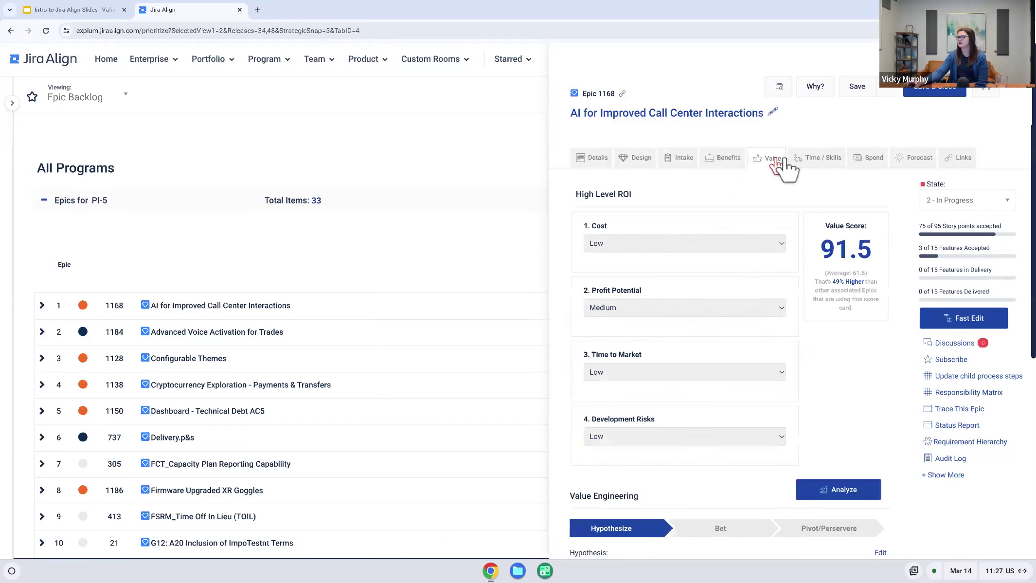
Review the epic's spend, examine how the AI program's forecasted spend is calculated, and return to the epic.
left_click(871, 165)
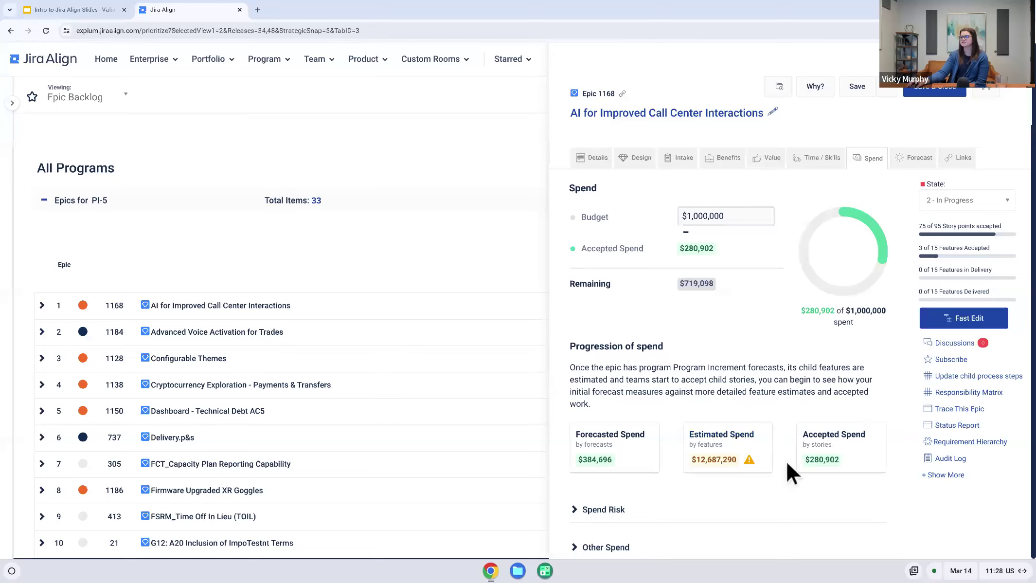
left_click(614, 445)
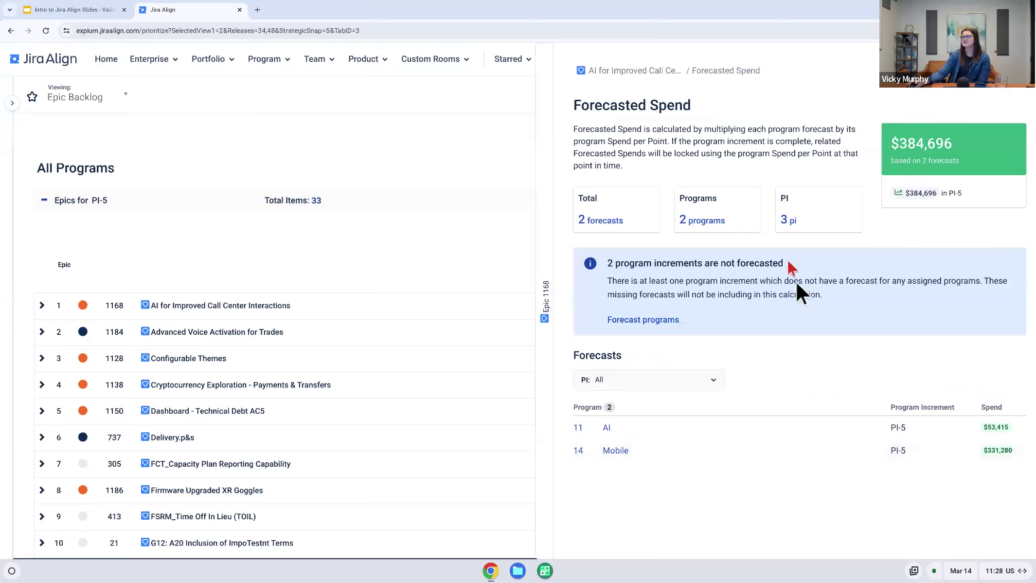
left_click(997, 429)
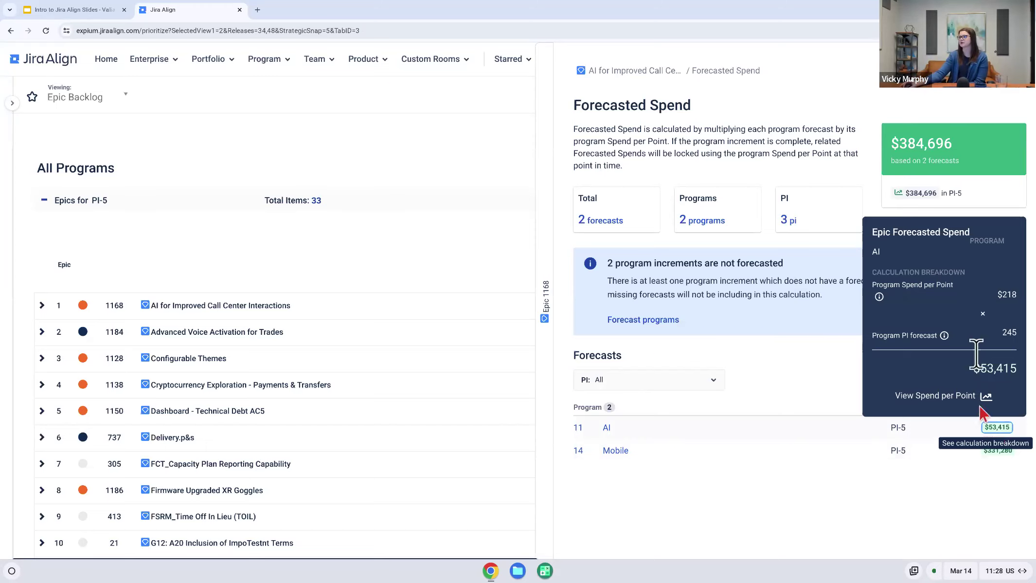
left_click(1005, 88)
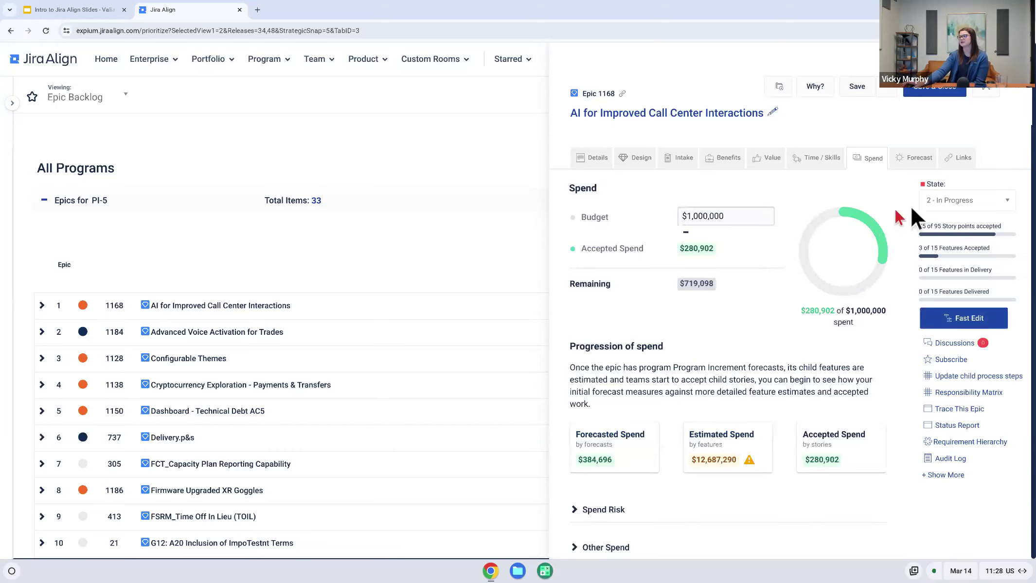
Display the epic's forecast for PI-5 and expand the Mobile program's team estimates.
left_click(914, 160)
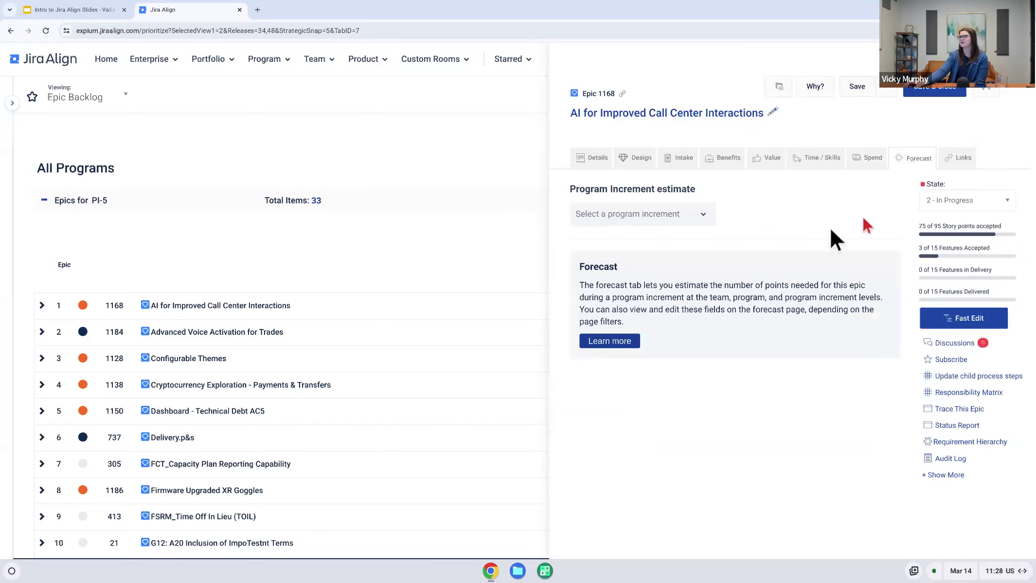
left_click(693, 219)
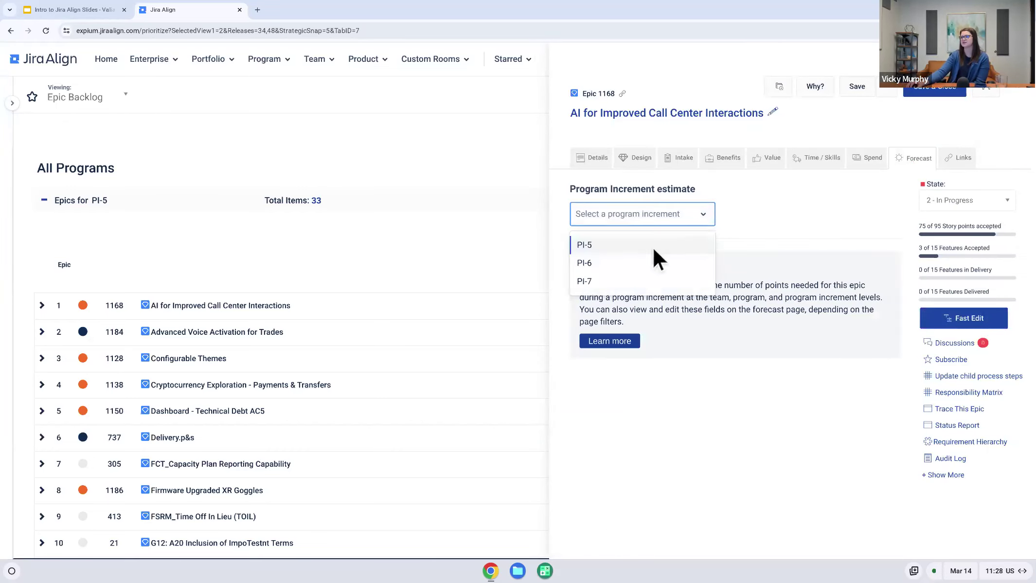
left_click(652, 246)
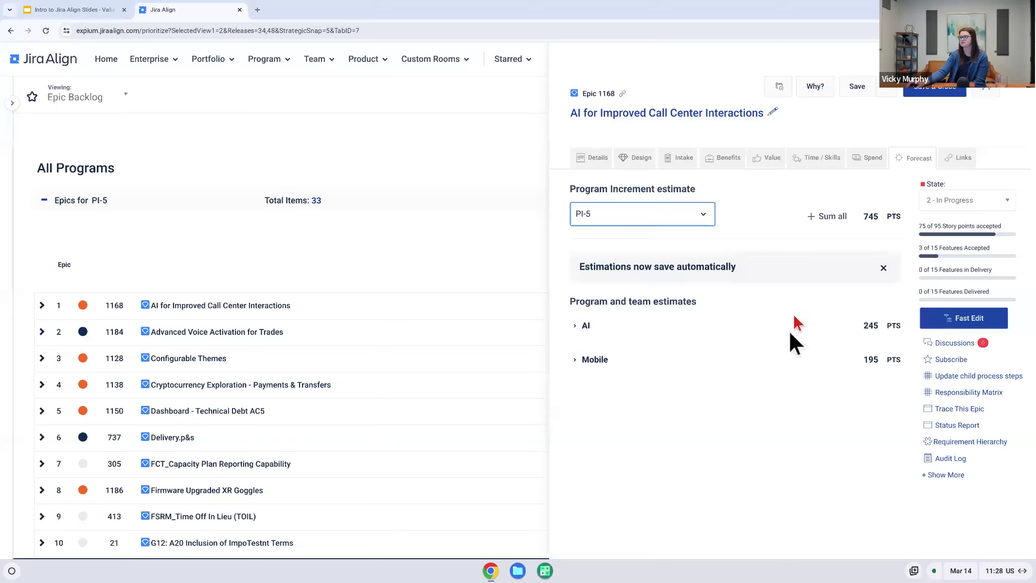
left_click(578, 362)
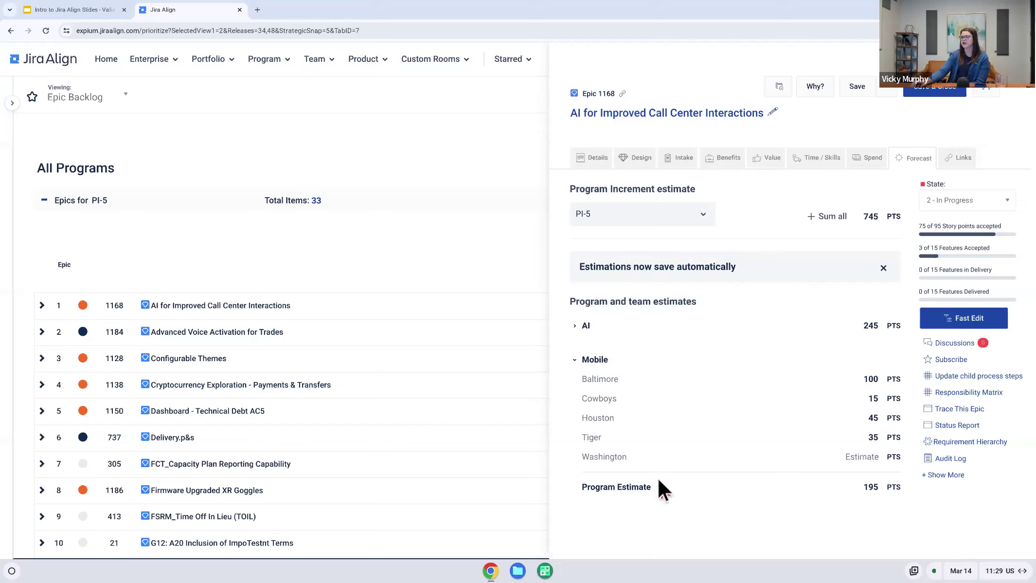
Set the Cowboys team's estimate to 35 points, sum the team estimates into Mobile's program estimate, and close the epic.
left_click(873, 400)
key("BackSpace")
key("BackSpace")
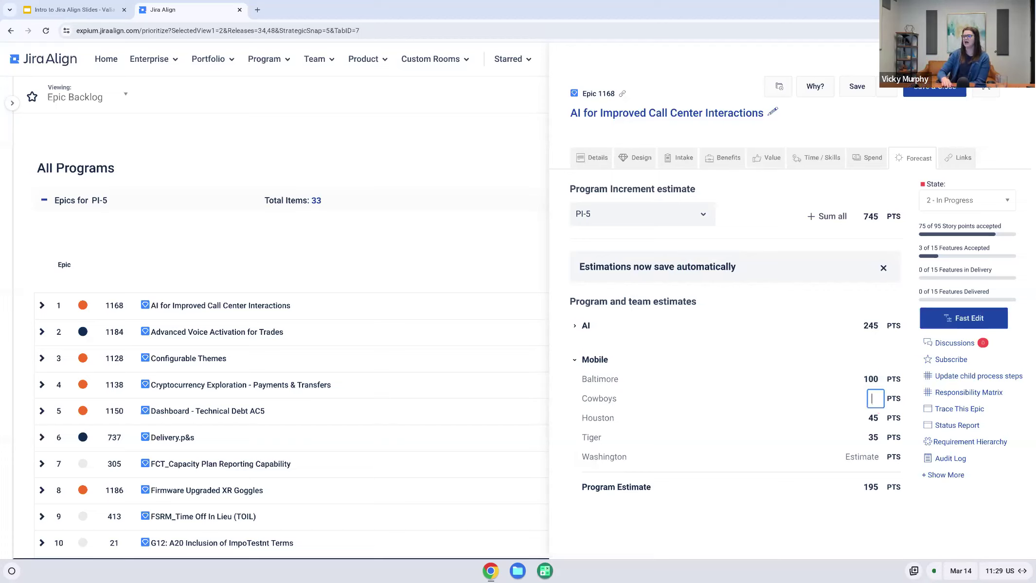
type("35")
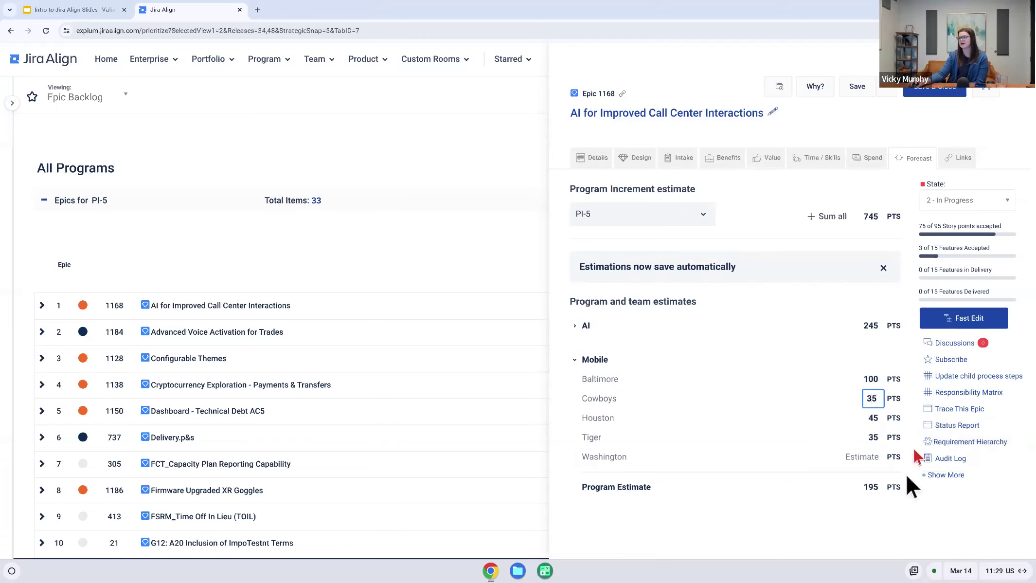
left_click(905, 492)
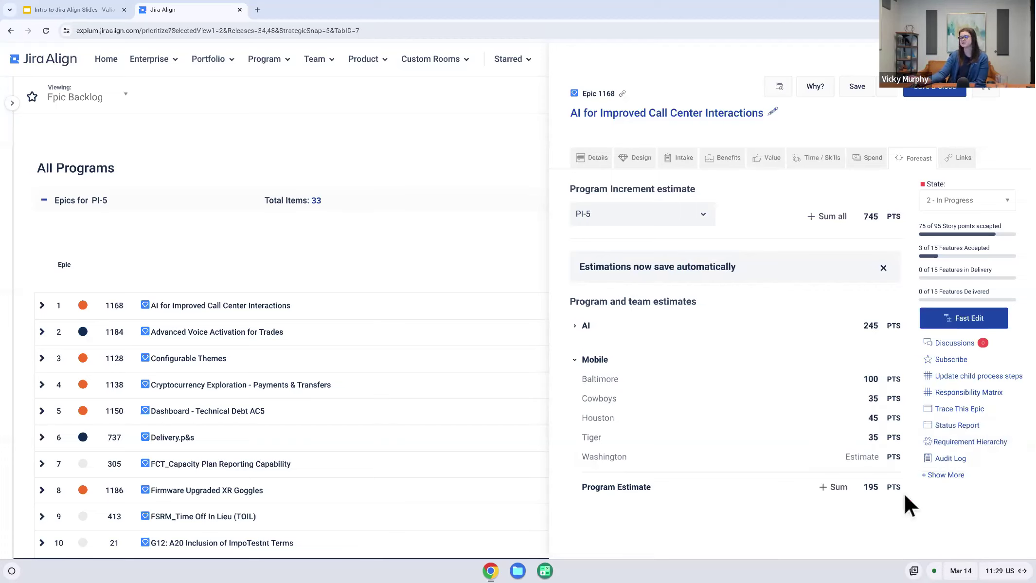
left_click(836, 488)
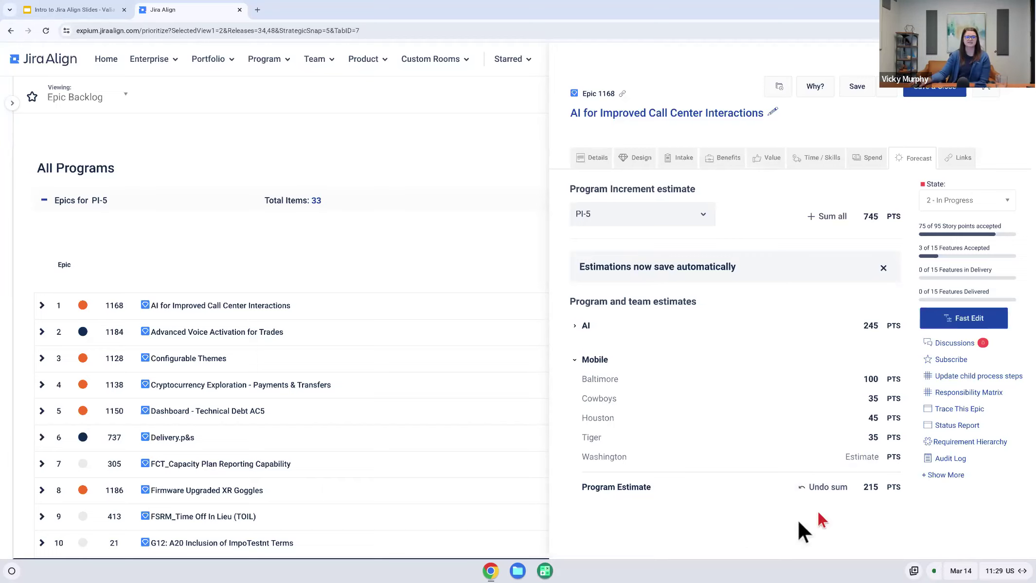
mouse_move(2, 542)
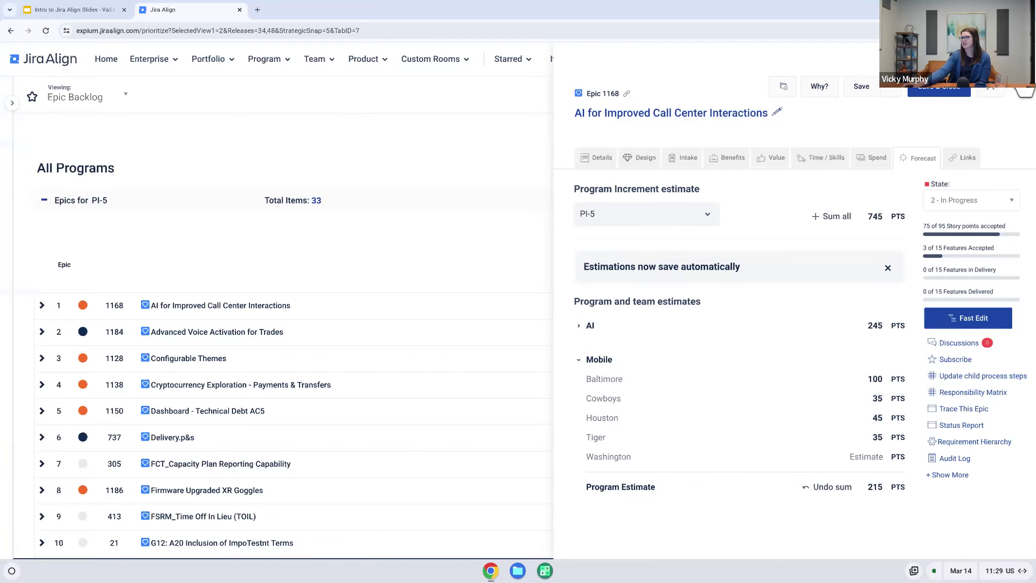
left_click(1025, 90)
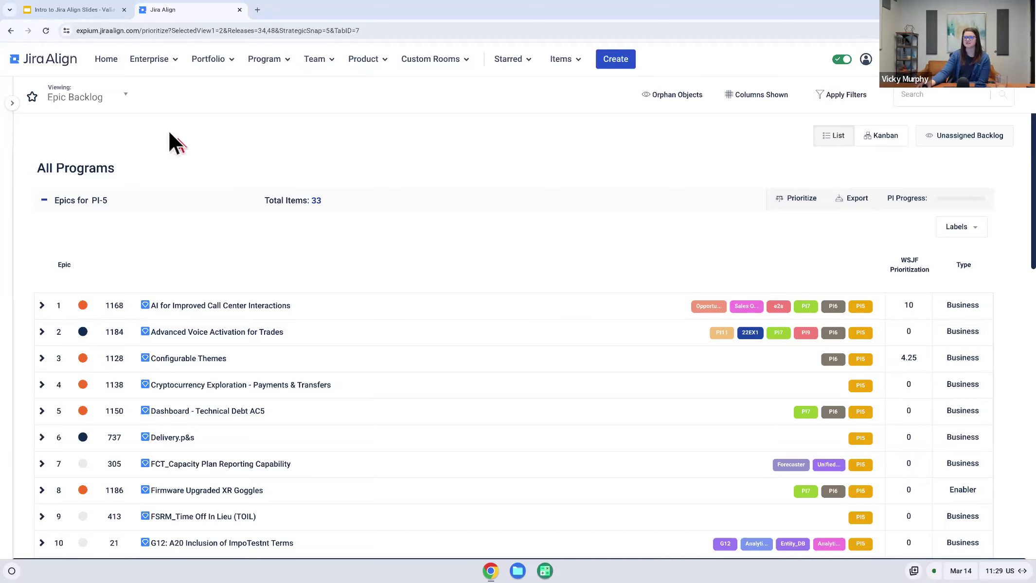
Open the forecast page for the Digital Services portfolio and expand its PI-5 list.
left_click(204, 63)
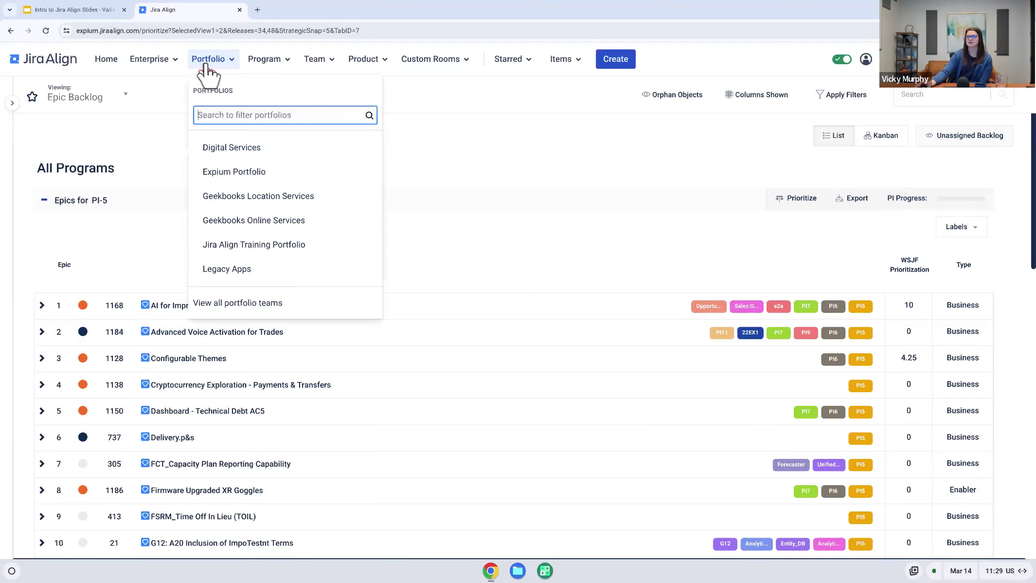
left_click(219, 150)
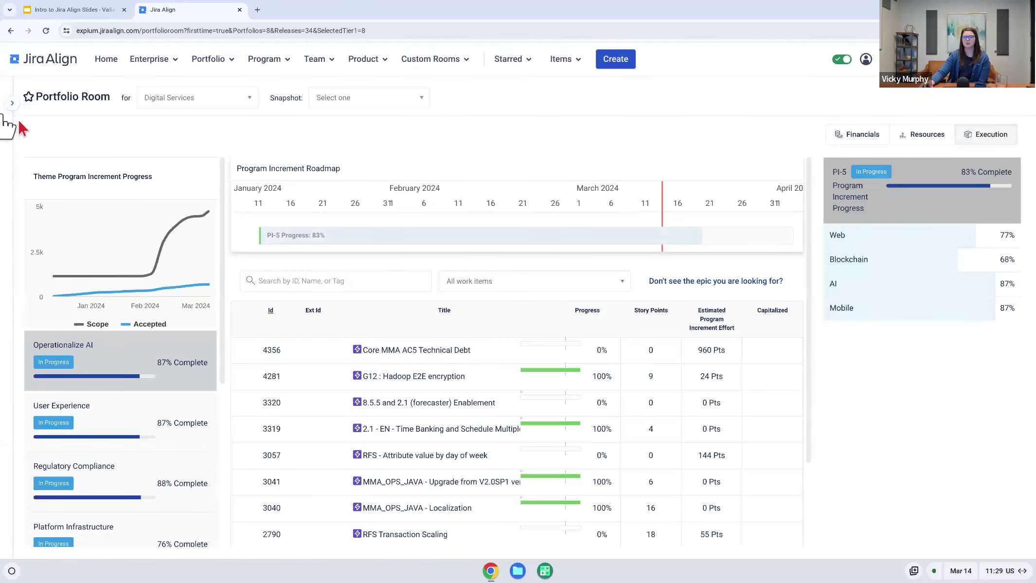
left_click(12, 102)
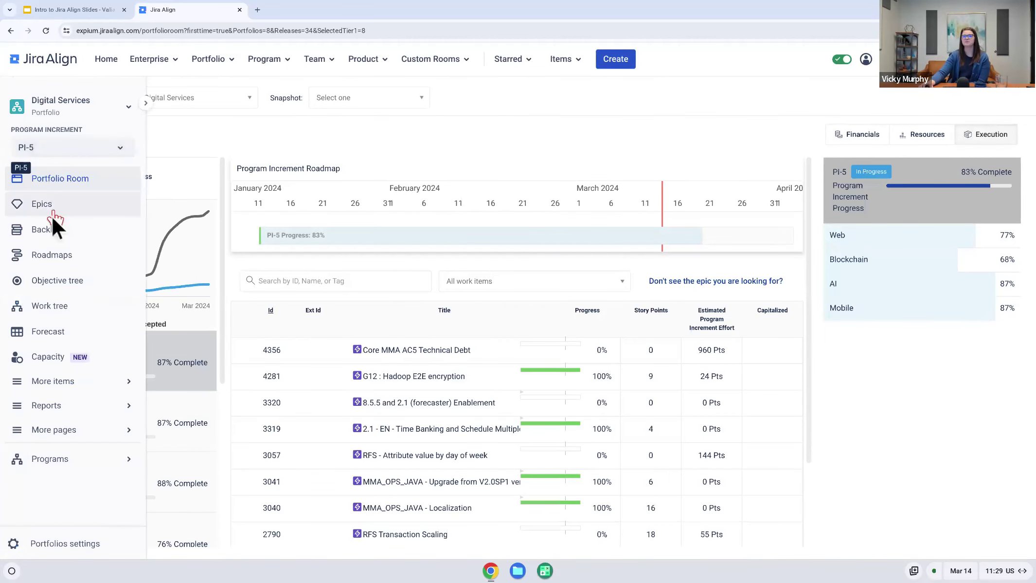
left_click(65, 341)
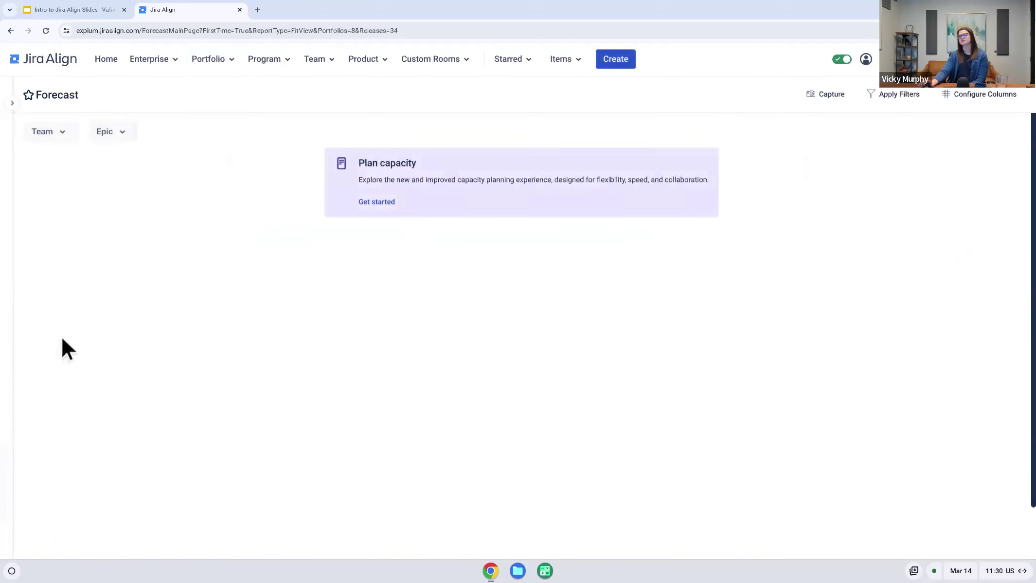
left_click(41, 249)
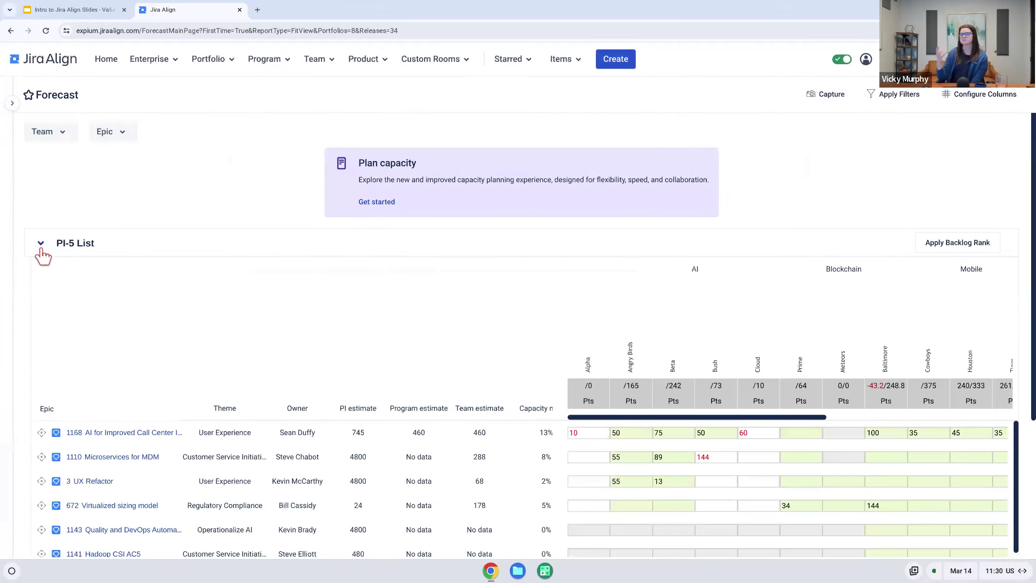
Examine the epics' team estimates against each team's capacity in the PI-5 list.
scroll(128, 297, "down", 2)
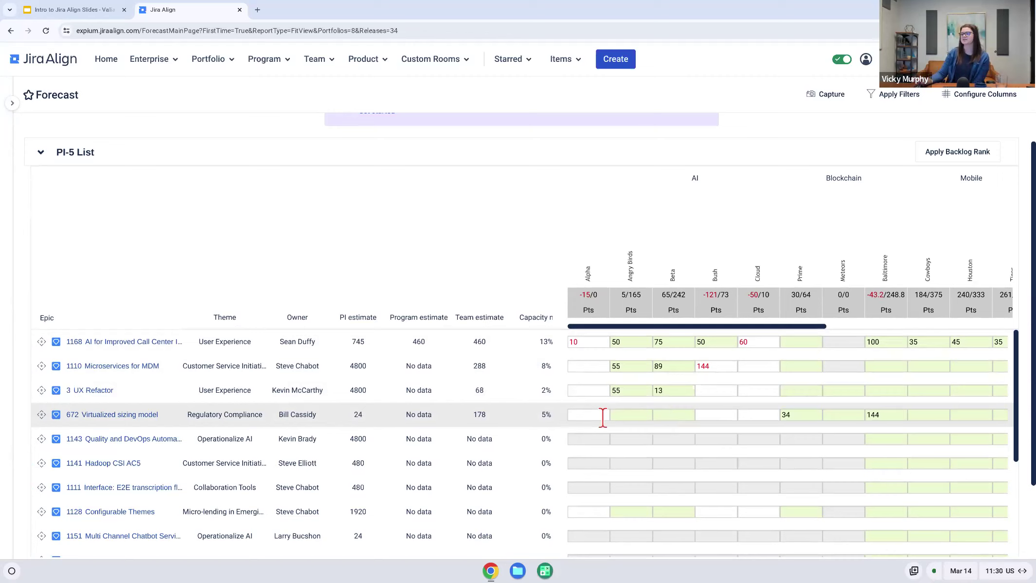
scroll(602, 440, "down", 2)
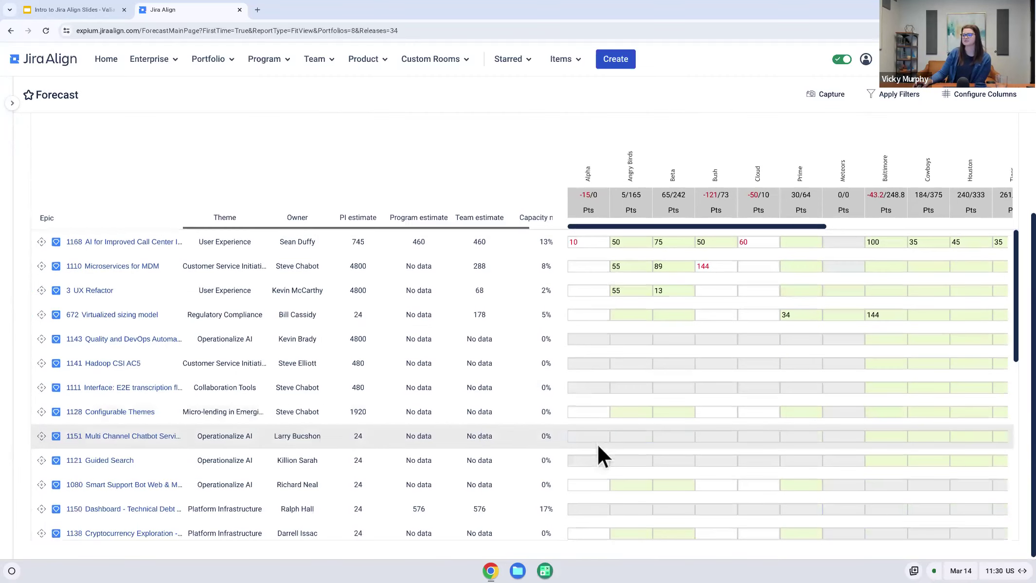
scroll(598, 445, "up", 2)
scroll(603, 456, "up", 1)
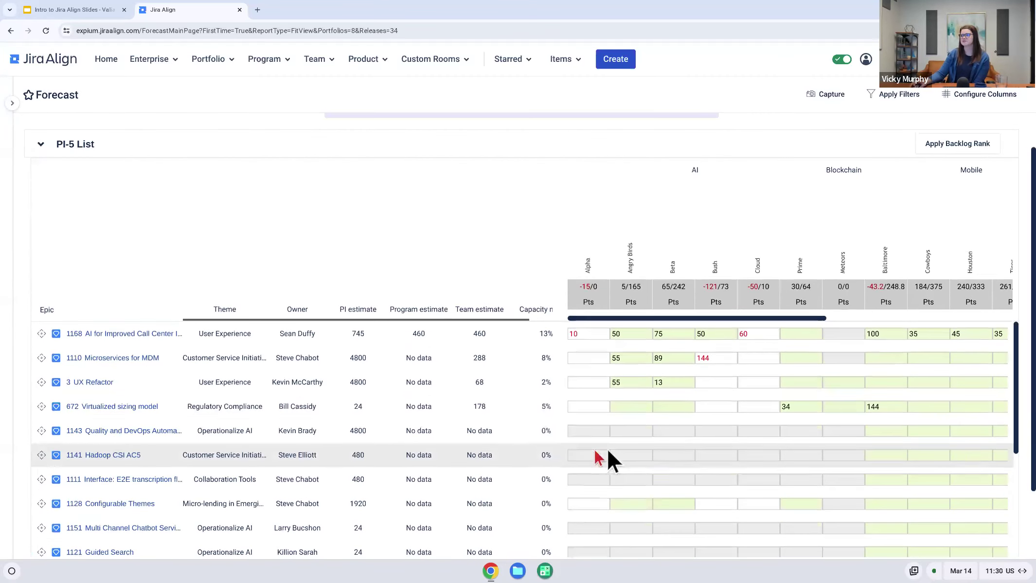
left_click_drag(704, 292, 721, 288)
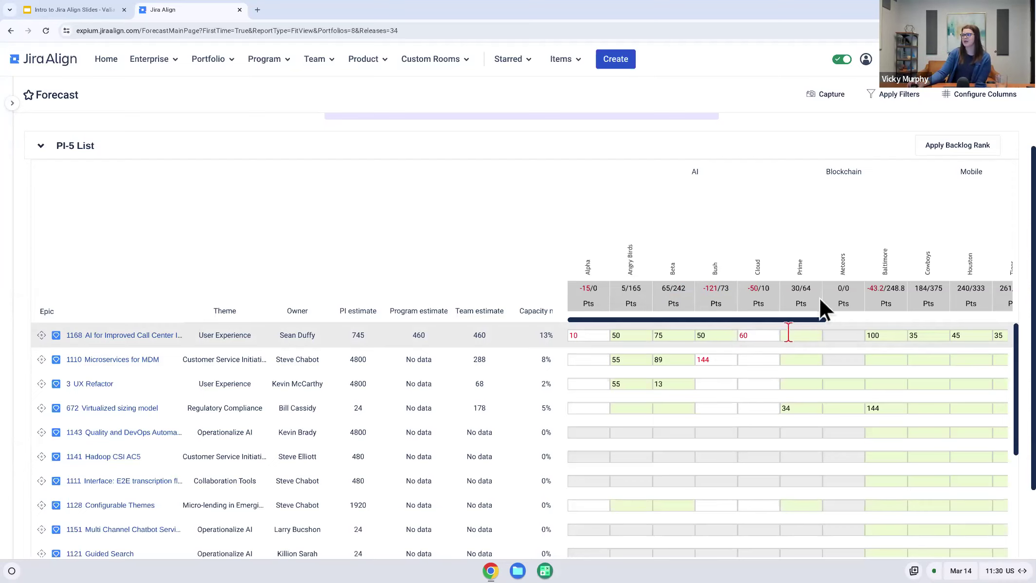
scroll(822, 301, "up", 2)
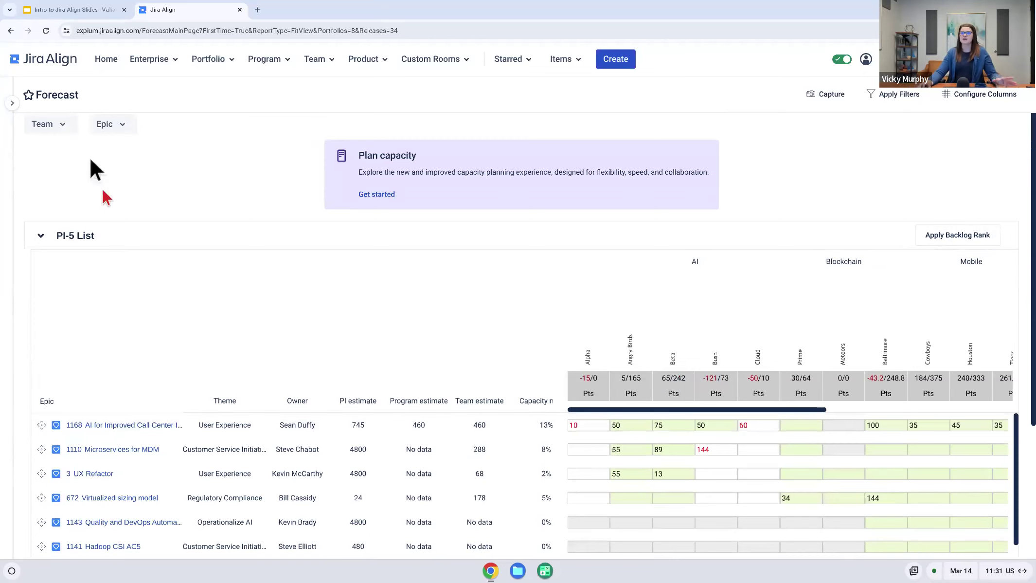
Open the capacity plan for the Digital Services portfolio and drill down to the Mobile program's team details.
mouse_move(8, 100)
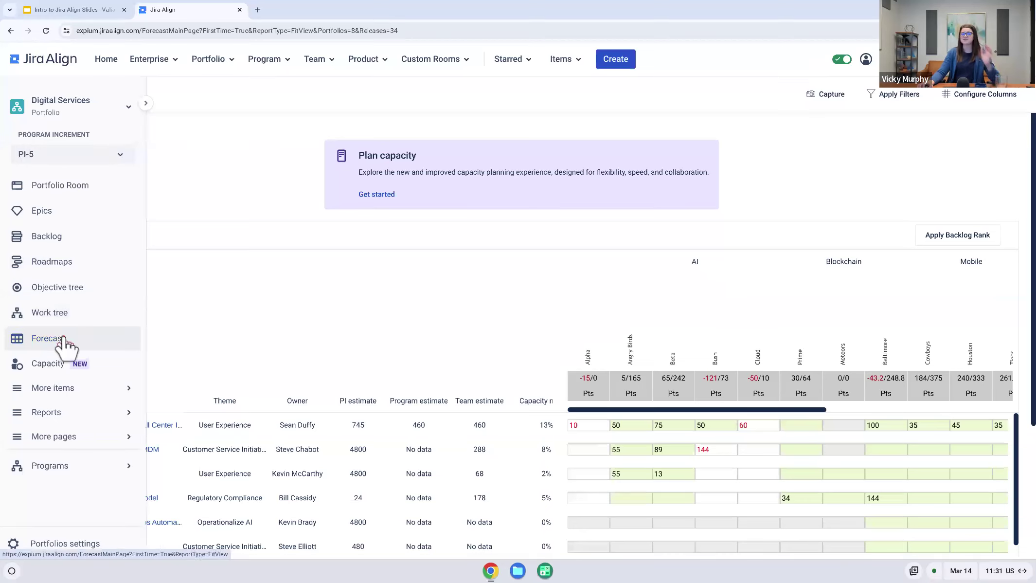
left_click(58, 363)
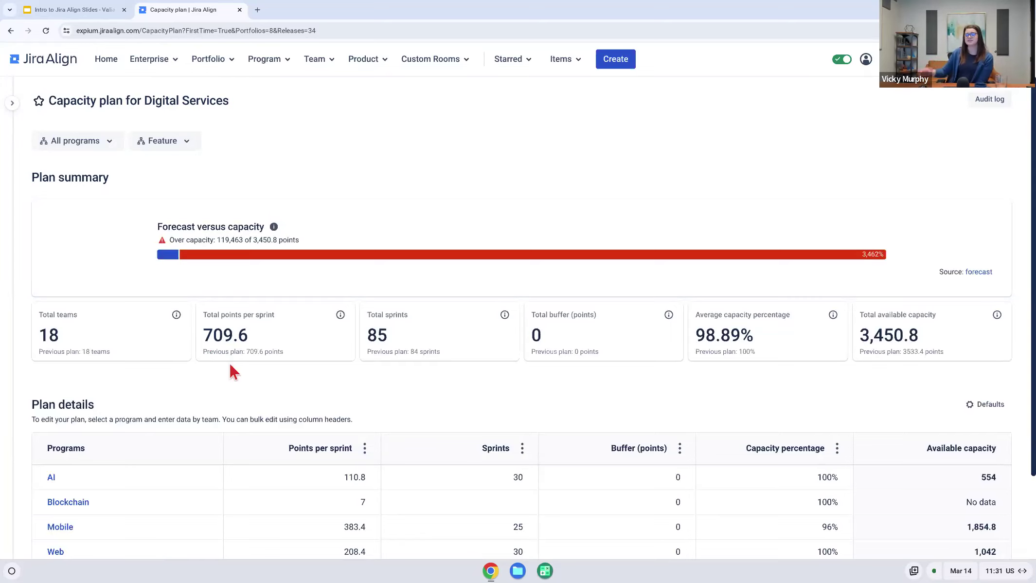
scroll(131, 404, "down", 1)
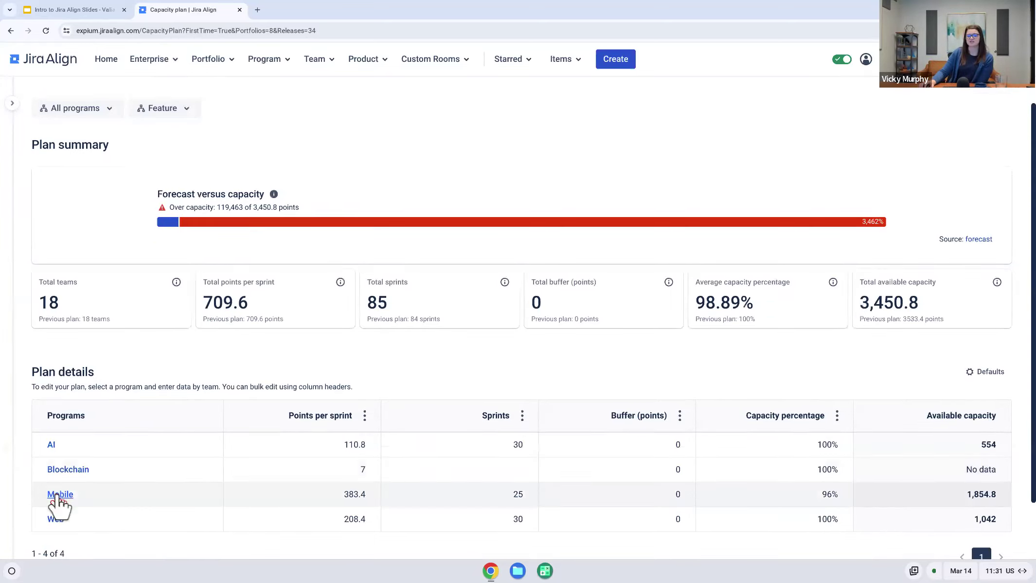
left_click(58, 494)
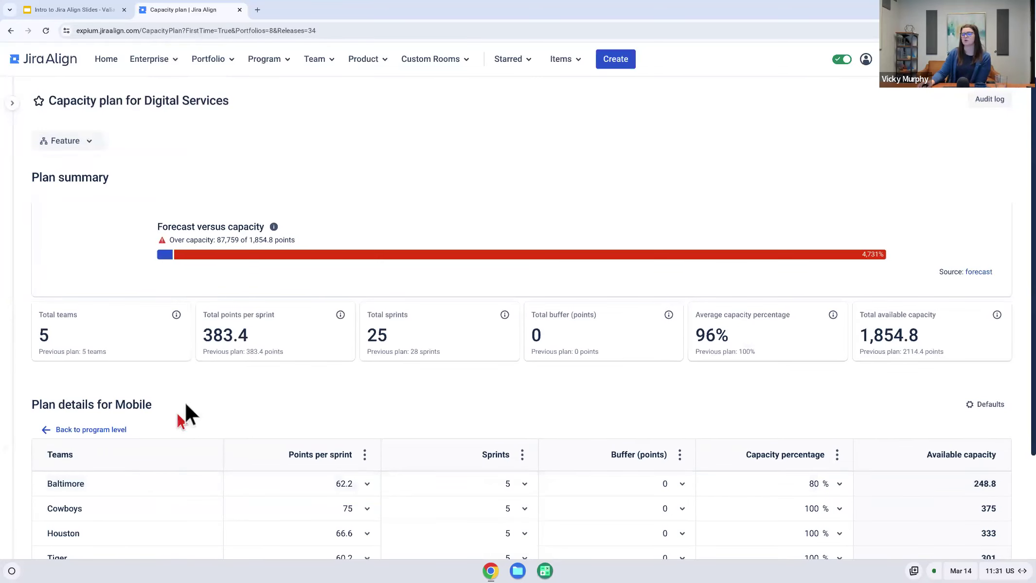
scroll(188, 403, "down", 2)
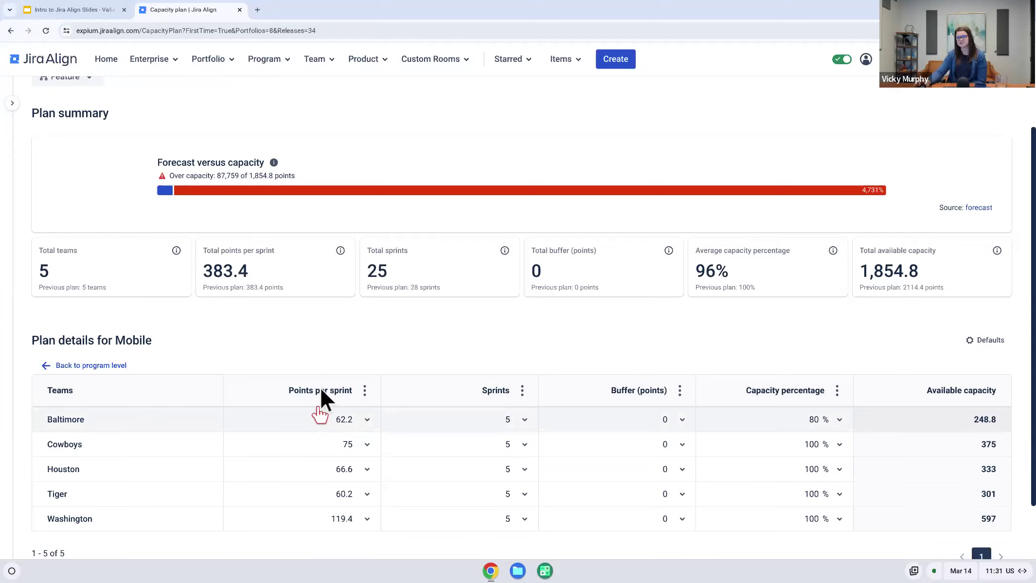
Check the points-per-sprint options for the Baltimore team and examine the Mobile teams' capacity percentages and available capacity.
left_click(366, 419)
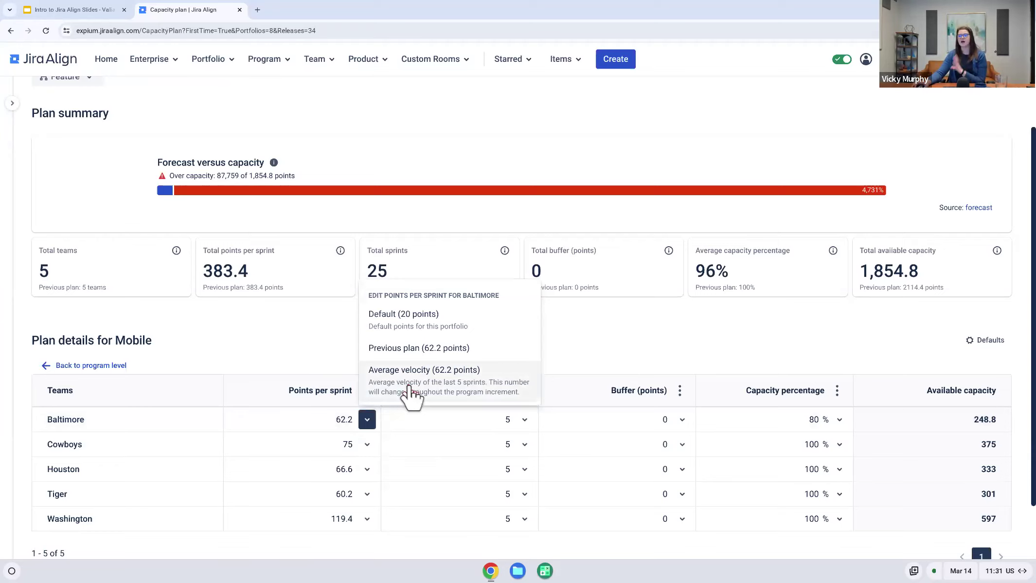
left_click(283, 352)
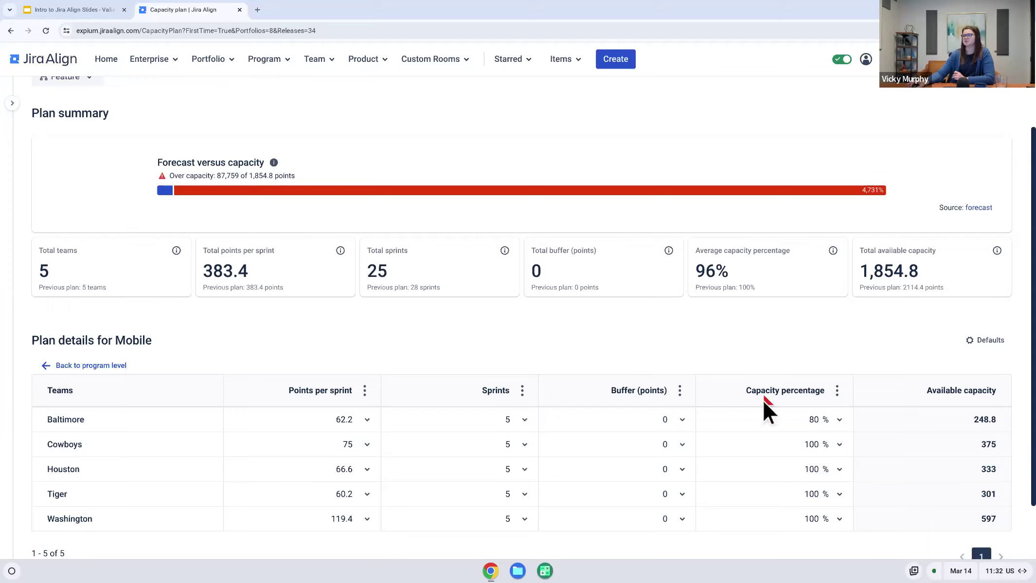
mouse_move(782, 445)
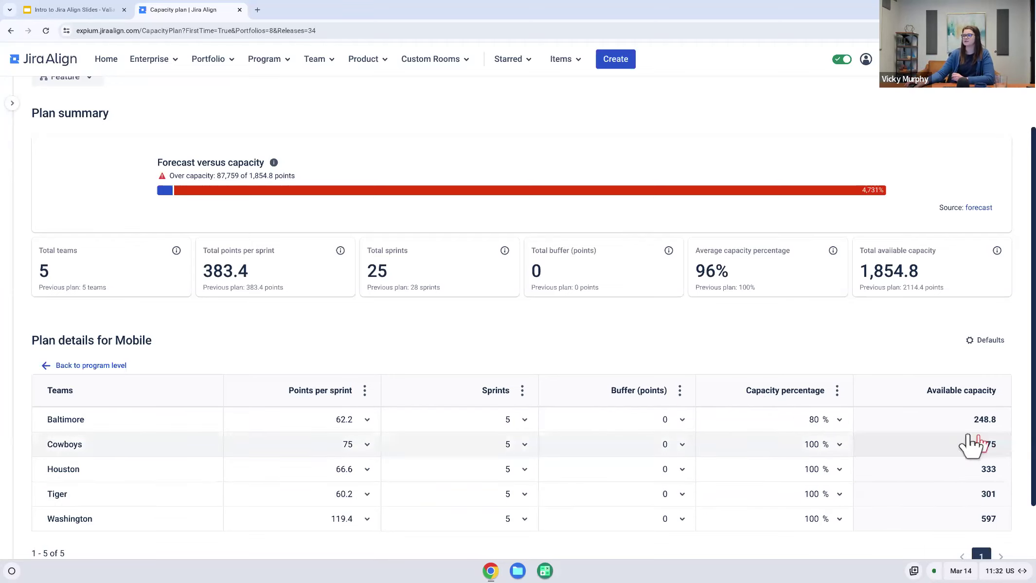
scroll(893, 433, "up", 1)
scroll(894, 433, "up", 2)
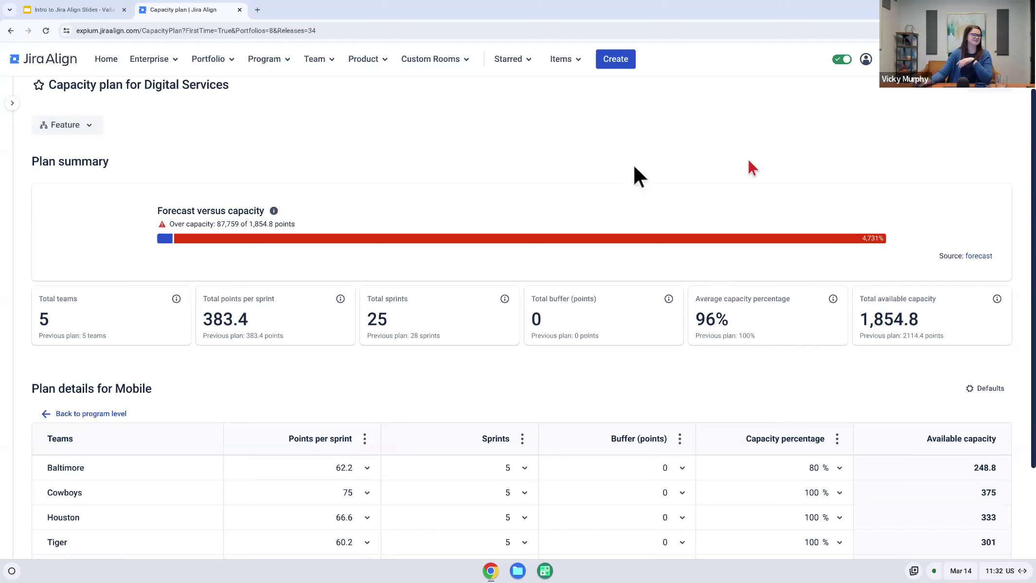
Return the capacity plan to the program level and switch its work item level to Epic.
mouse_move(10, 317)
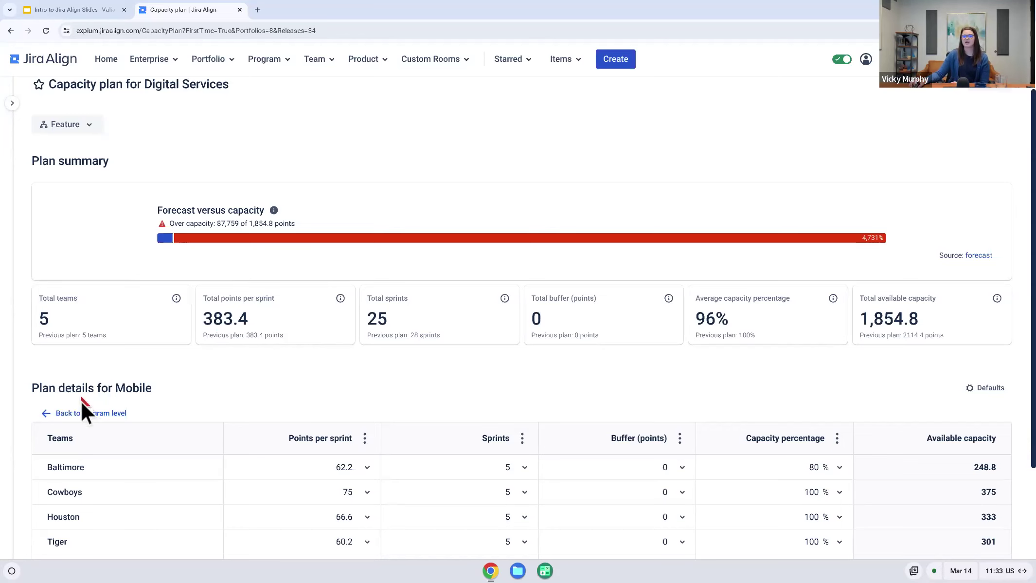
left_click(83, 414)
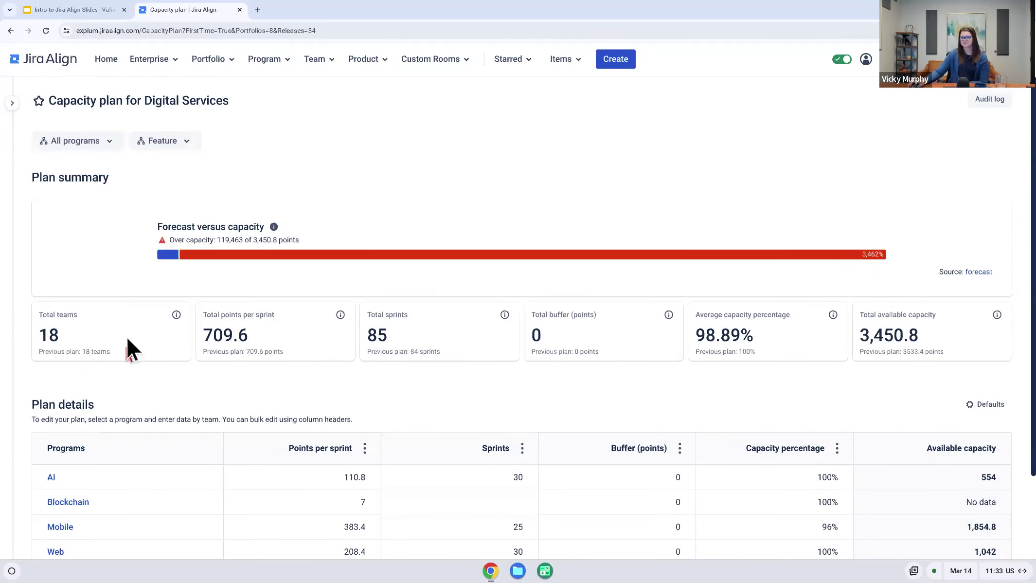
scroll(162, 334, "down", 2)
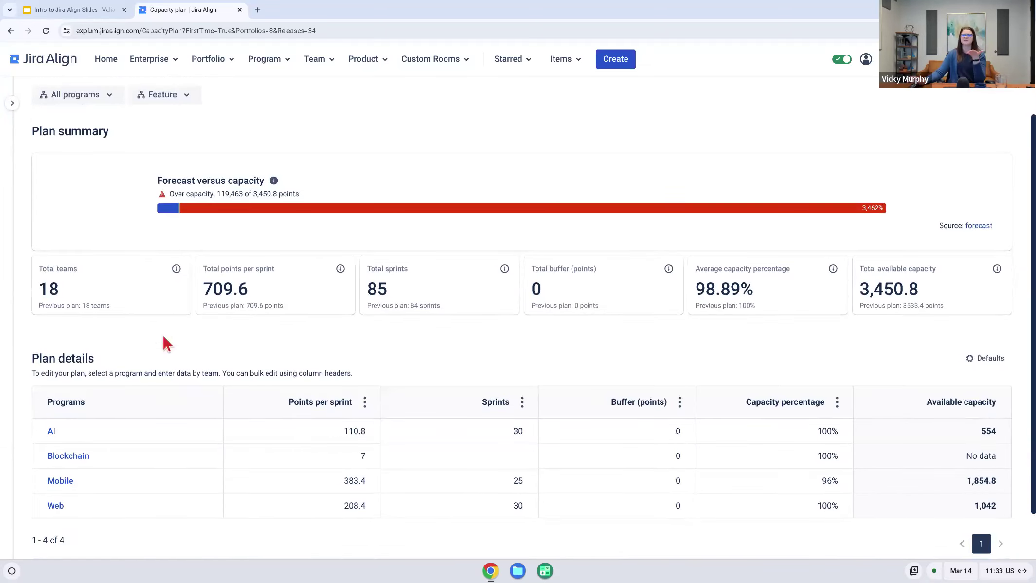
scroll(160, 332, "up", 2)
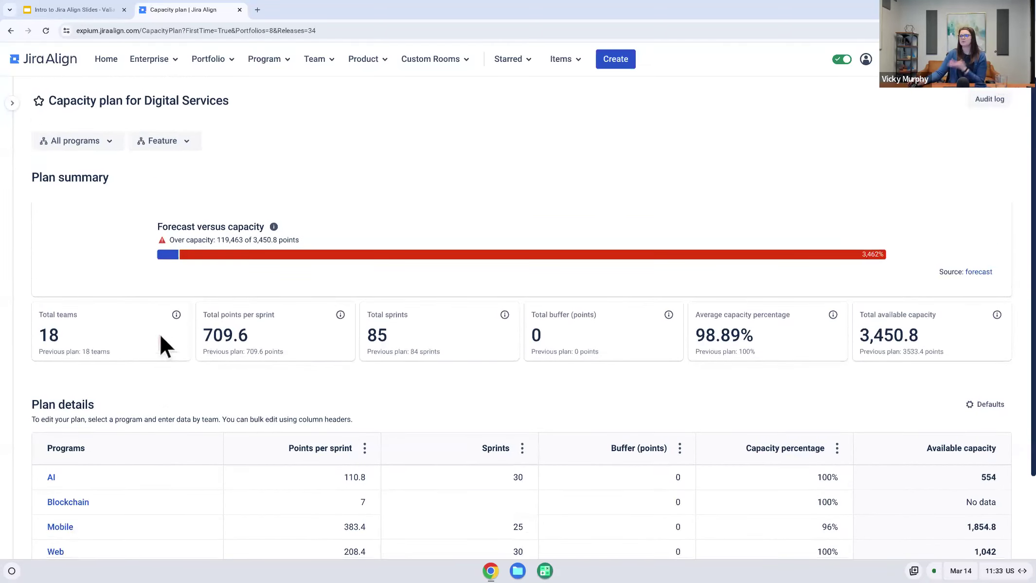
left_click(170, 144)
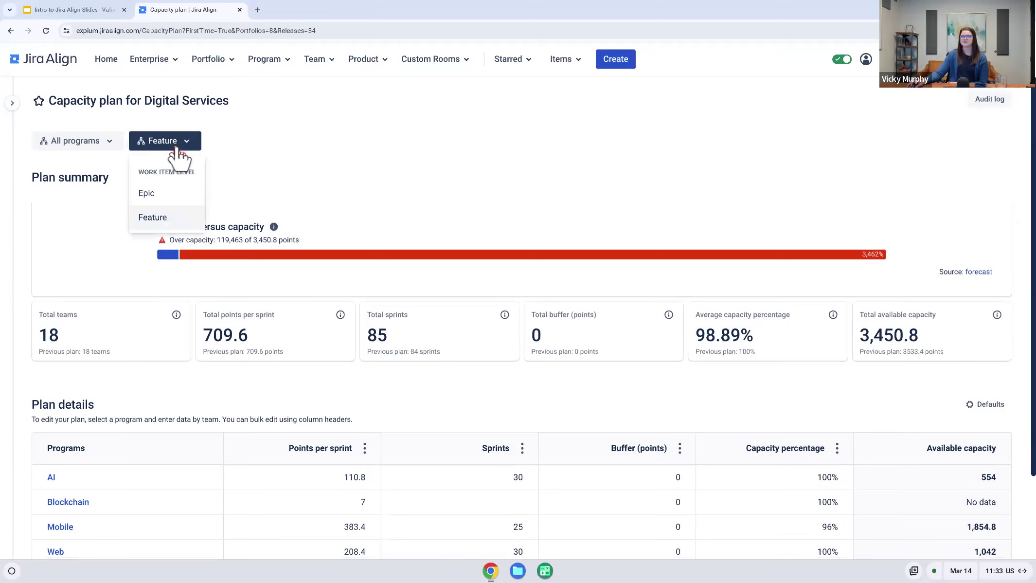
left_click(196, 193)
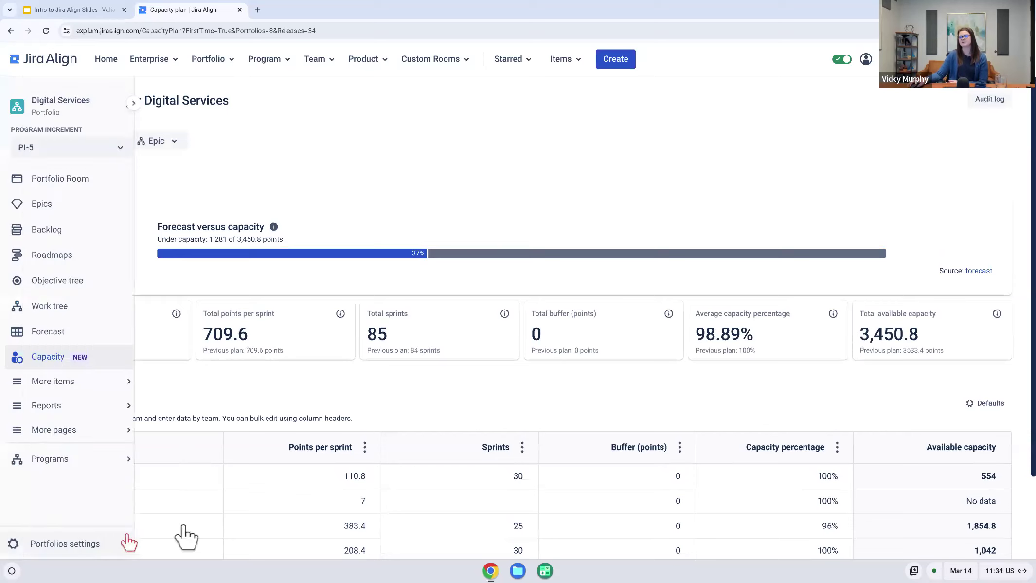
scroll(276, 476, "down", 1)
mouse_move(7, 496)
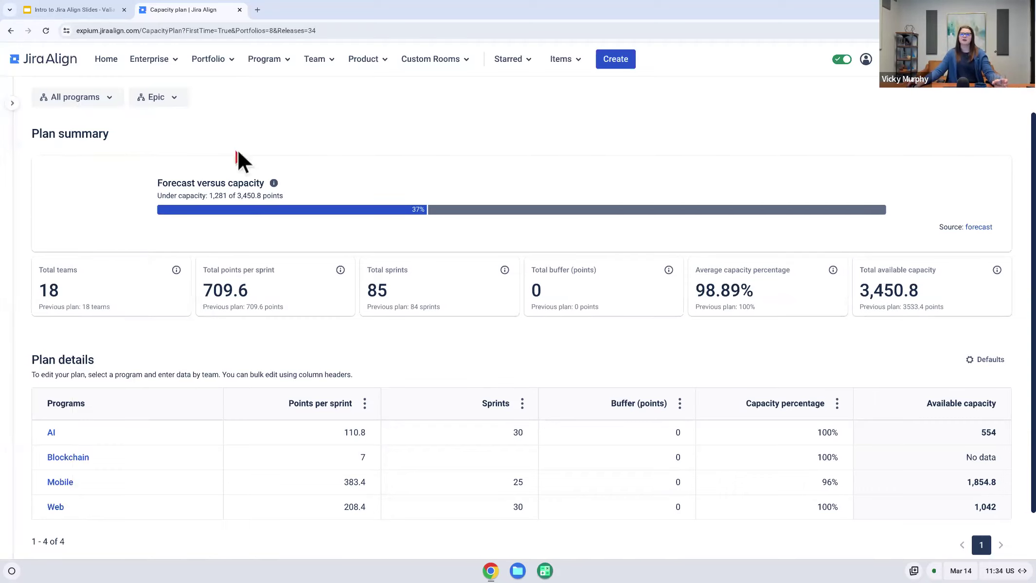
Find the Mobile program by searching for "mobi" and open its Program Room.
left_click(274, 66)
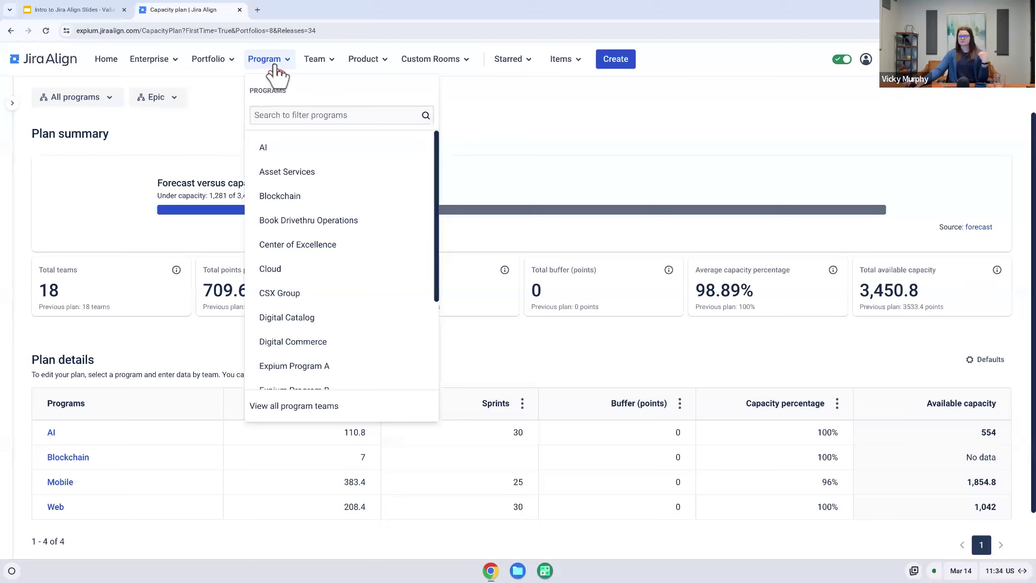
type("mobi")
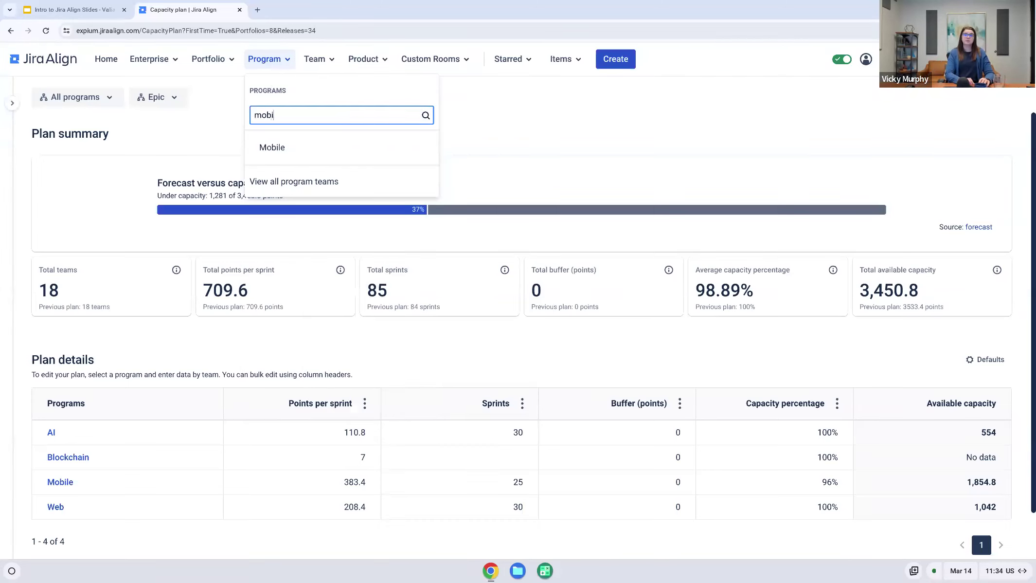
left_click(289, 154)
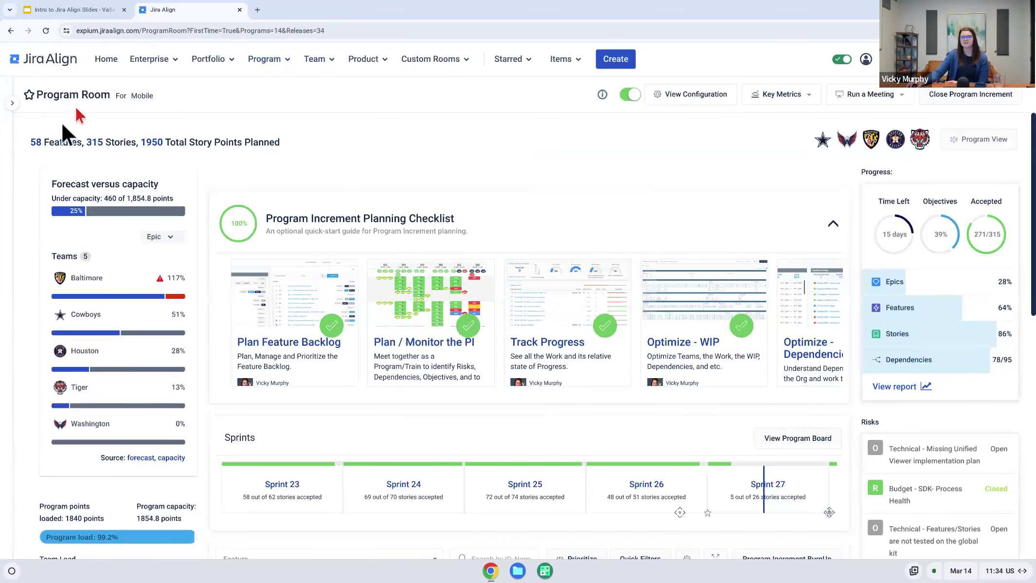
left_click(12, 102)
left_click(58, 111)
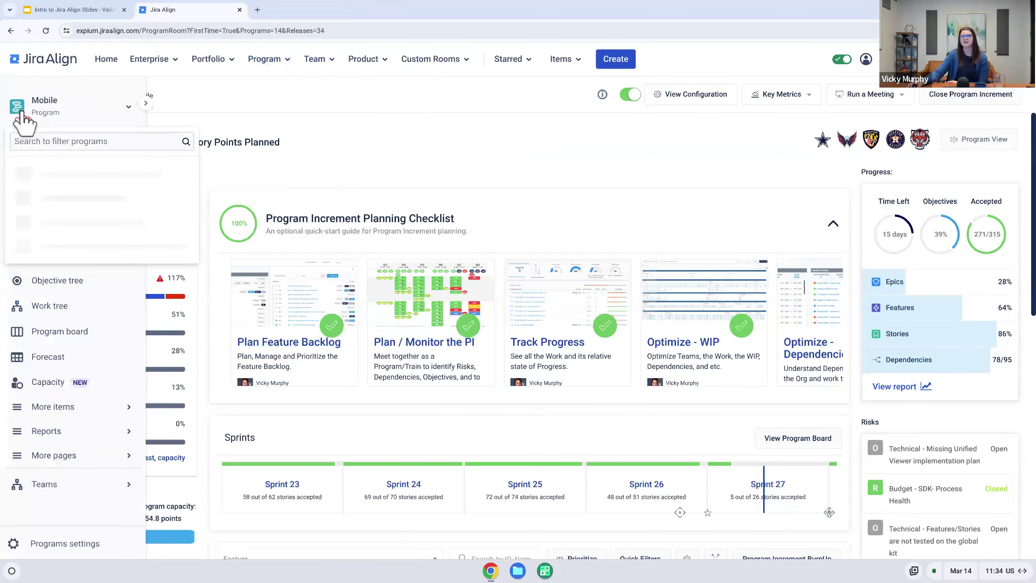
left_click(222, 97)
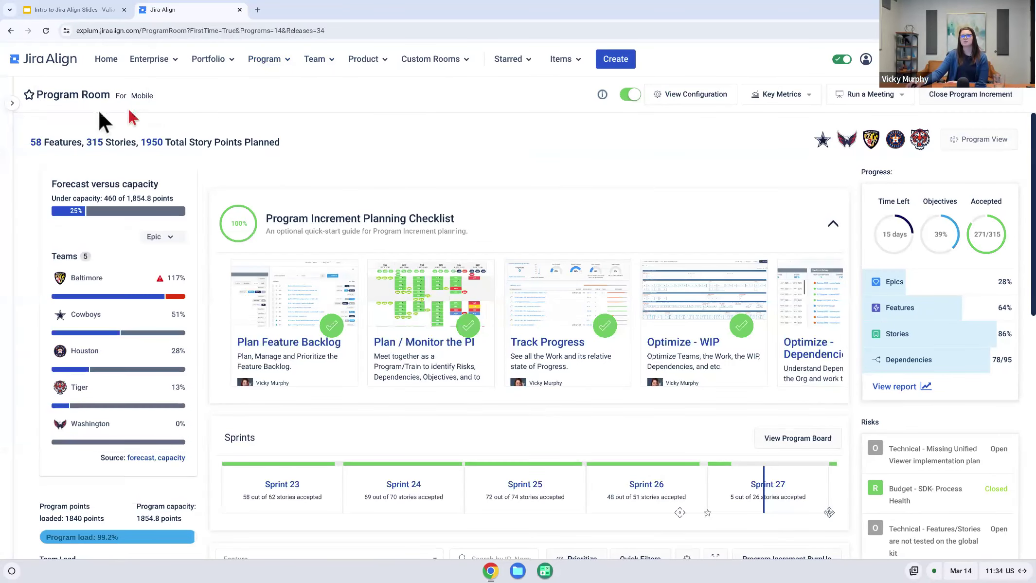
Open the Mobile program's program board and collapse the navigation sidebar.
left_click(14, 105)
left_click(78, 331)
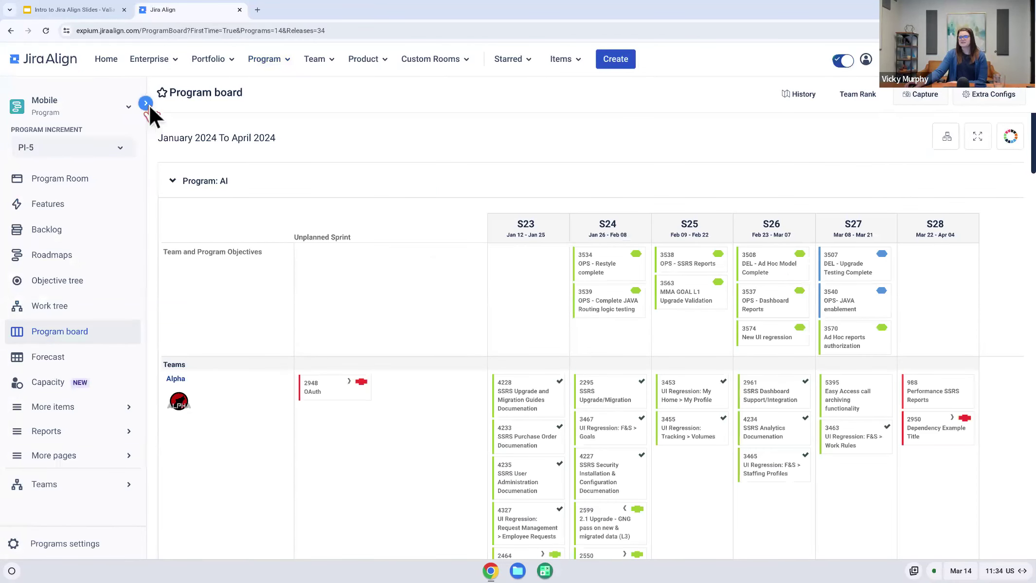
left_click(146, 103)
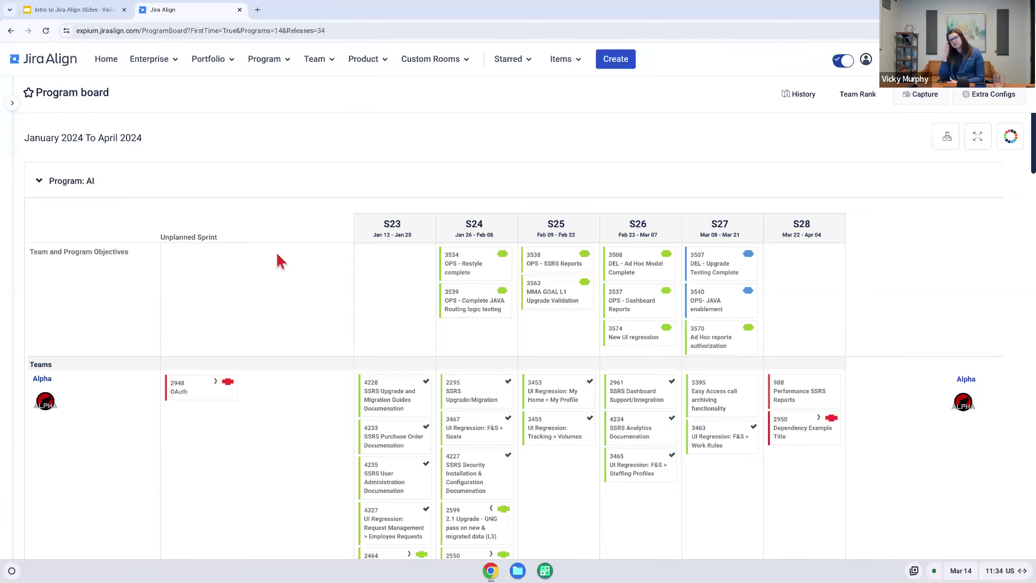
Examine the AI program's objectives and the Alpha and Angry Birds teams' work items across the sprints on the program board.
scroll(282, 270, "down", 1)
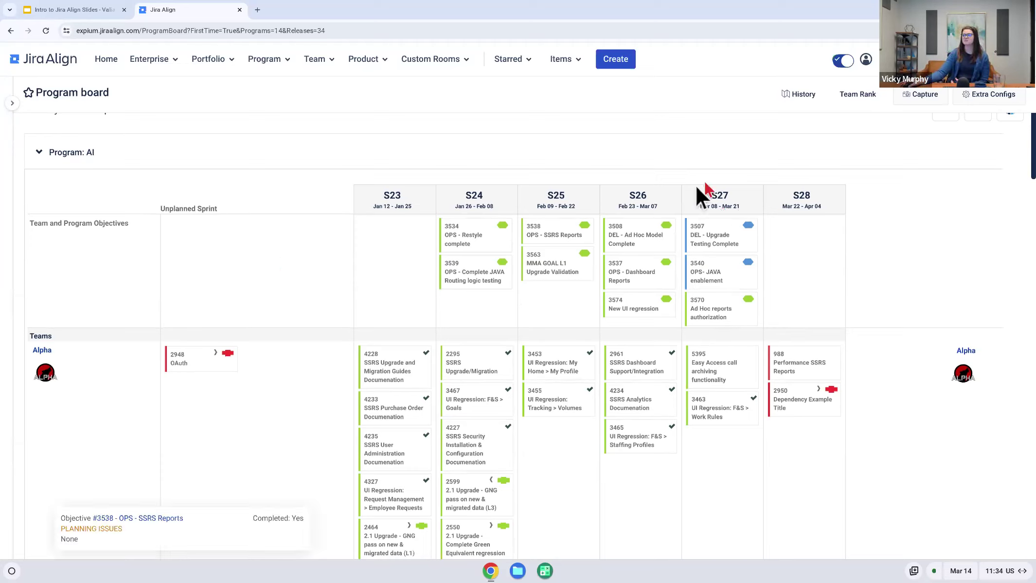
mouse_move(731, 199)
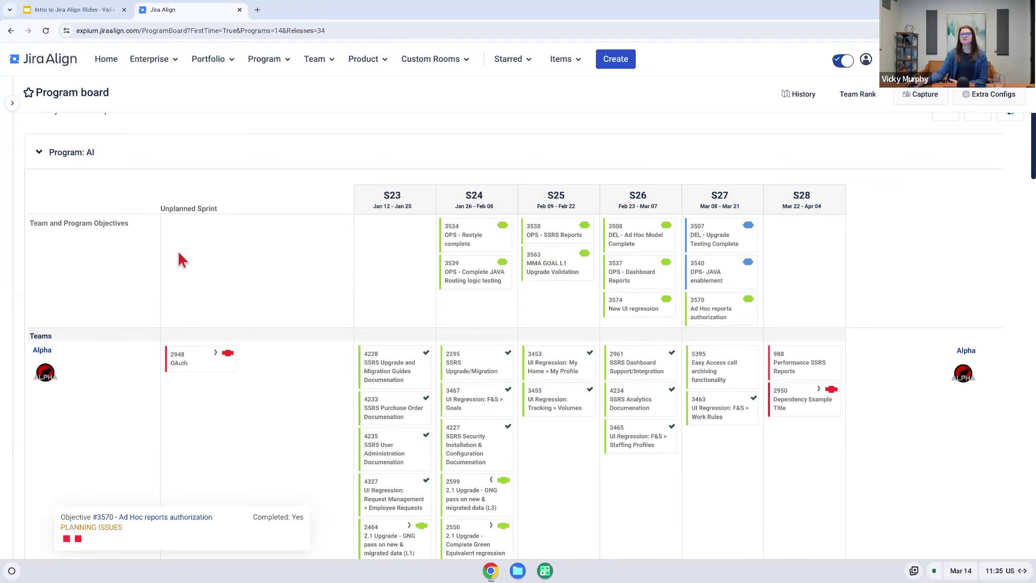
scroll(200, 248, "down", 3)
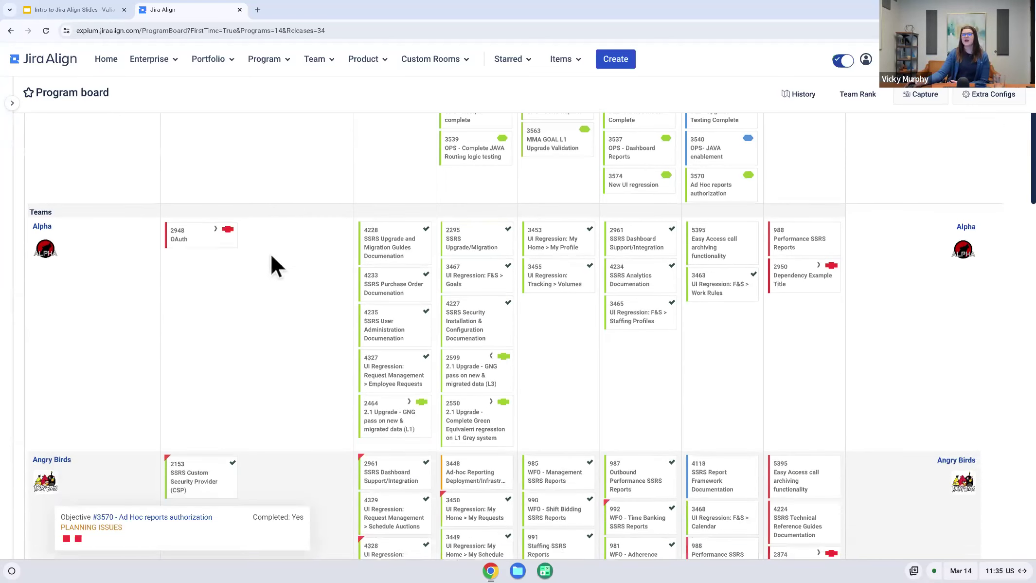
scroll(277, 260, "down", 1)
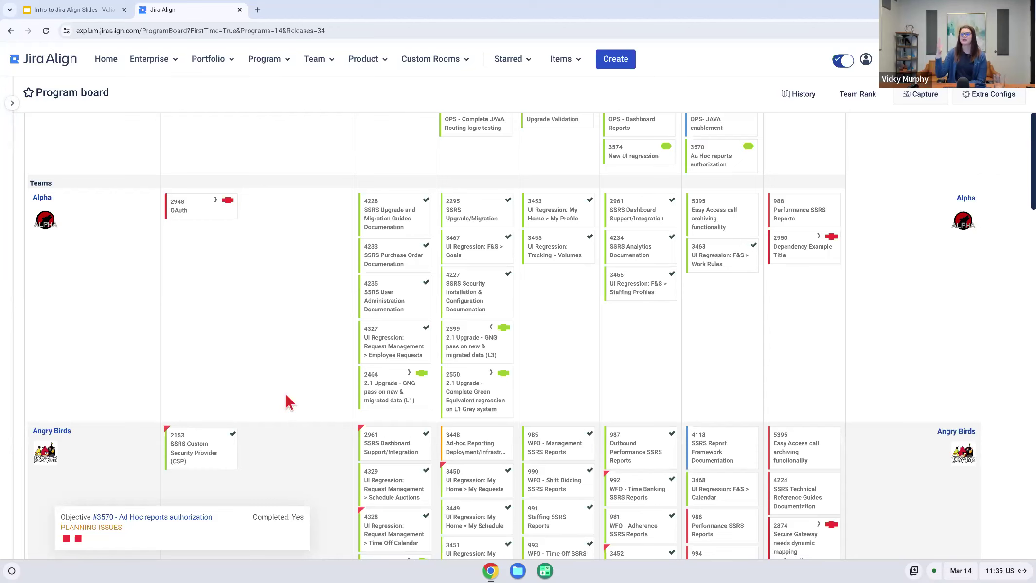
scroll(286, 375, "up", 3)
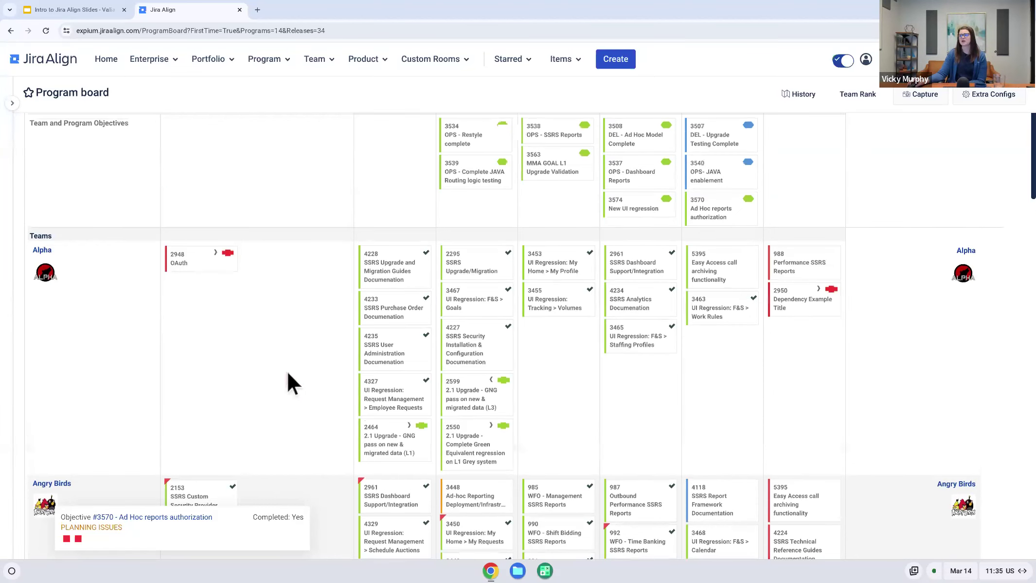
scroll(279, 376, "up", 1)
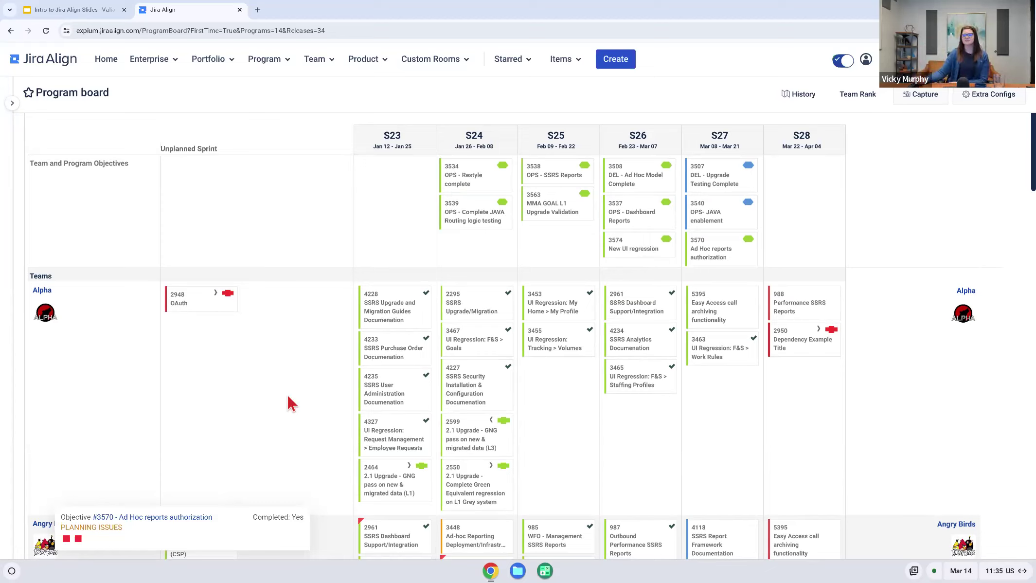
Inspect the Alpha team's dependencies 2464 and 2599 and their linked work items on the program board.
left_click(419, 471)
mouse_move(419, 477)
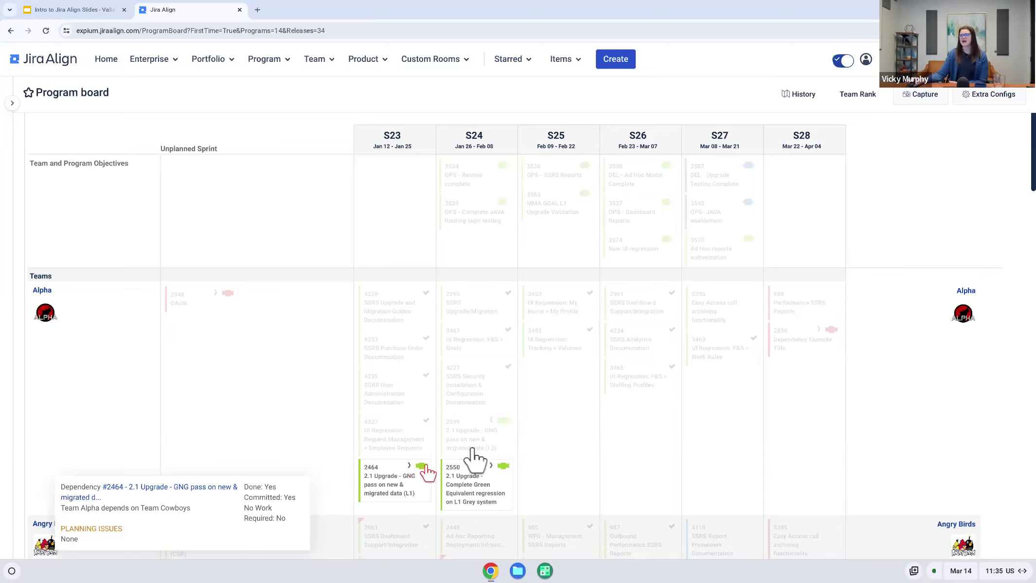
mouse_move(487, 401)
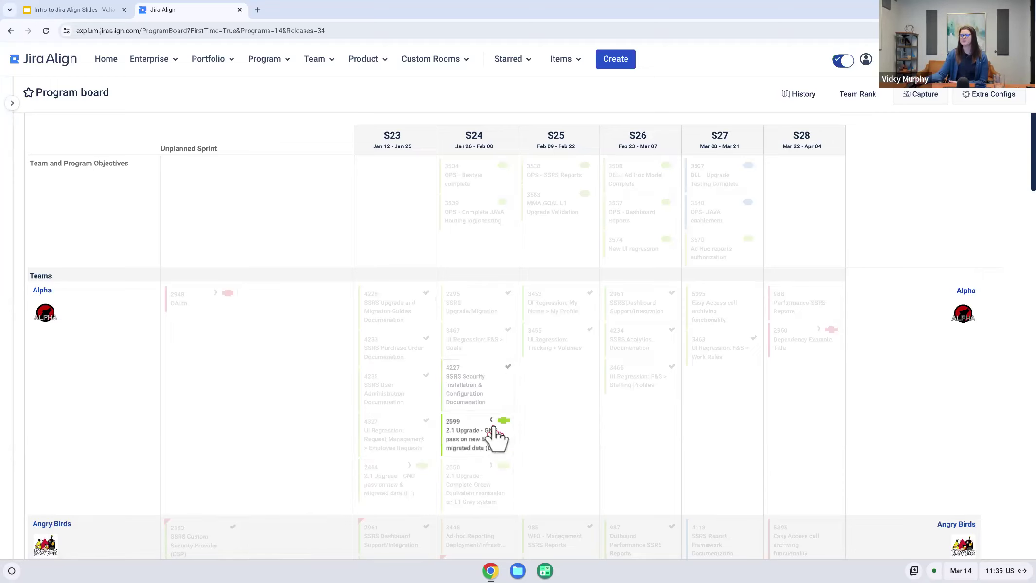
mouse_move(493, 428)
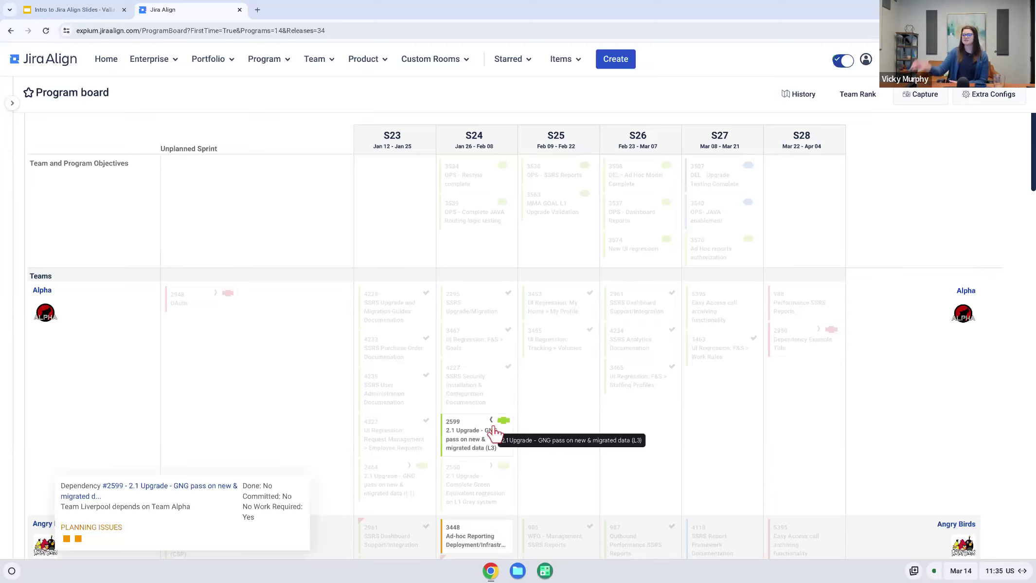
scroll(493, 432, "down", 1)
scroll(487, 408, "down", 1)
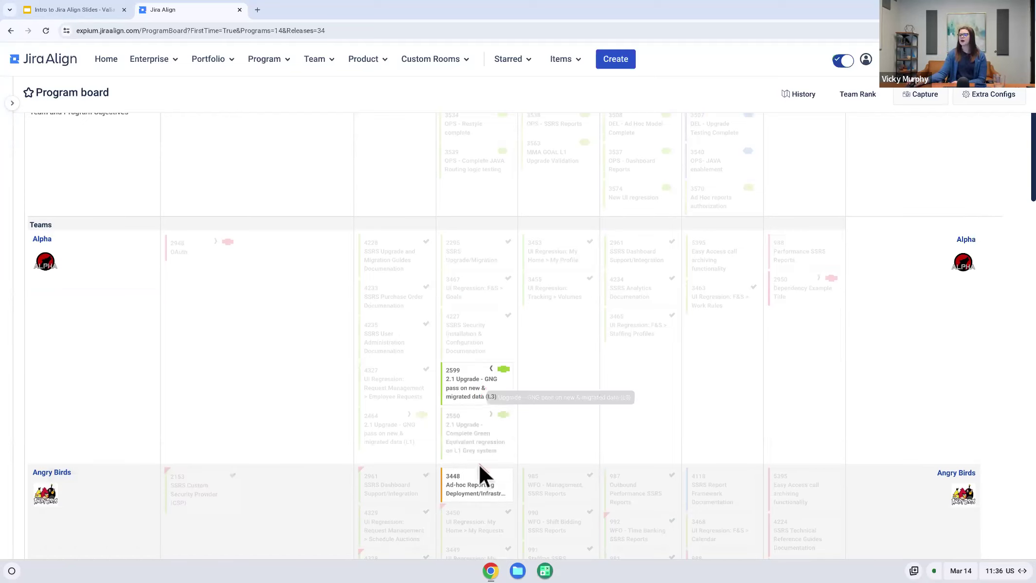
mouse_move(481, 483)
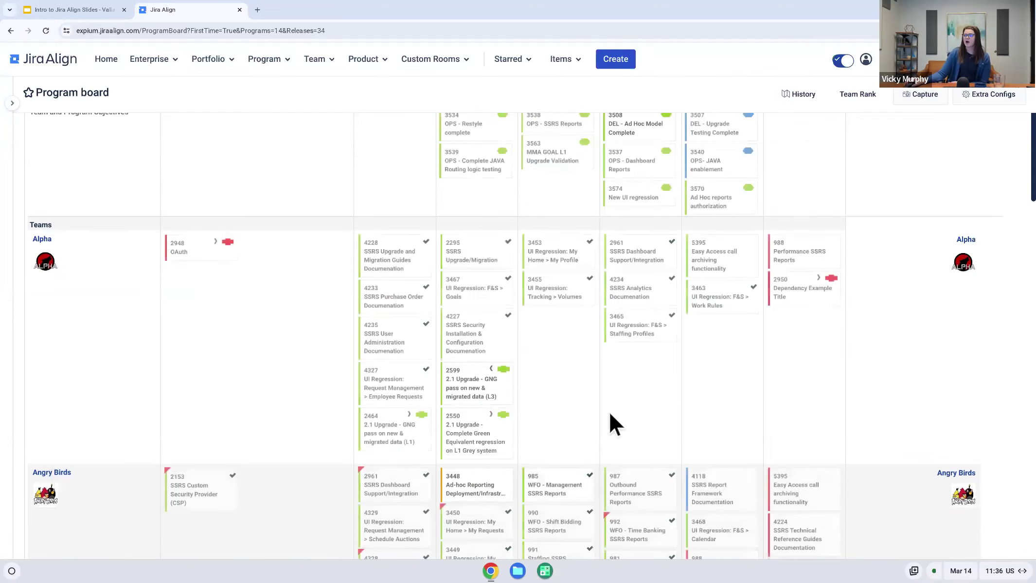
scroll(611, 413, "up", 3)
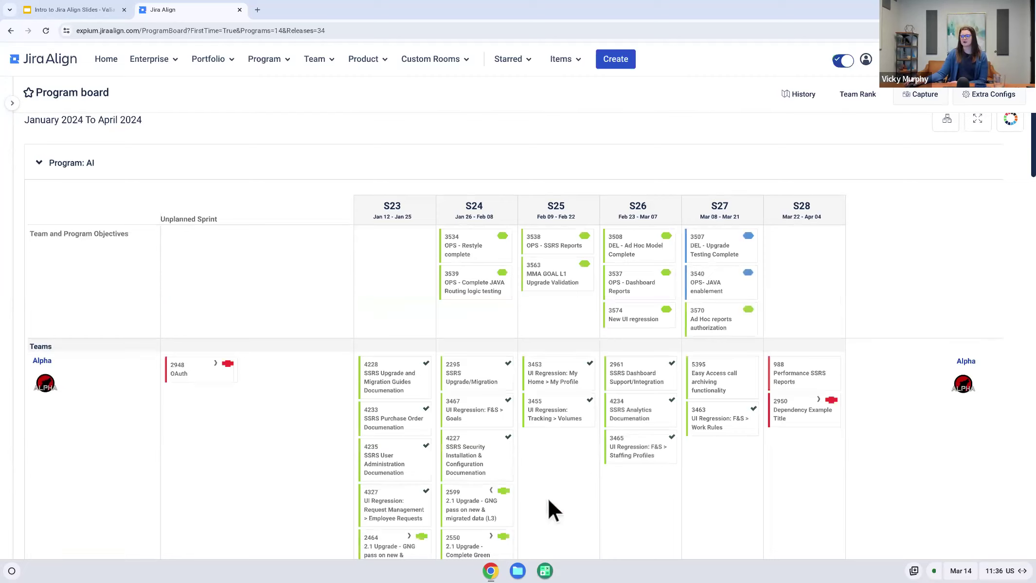
Inspect the Alpha team's dependency 2950 and its planning issues on the program board, closing its quick view when done.
scroll(552, 482, "down", 1)
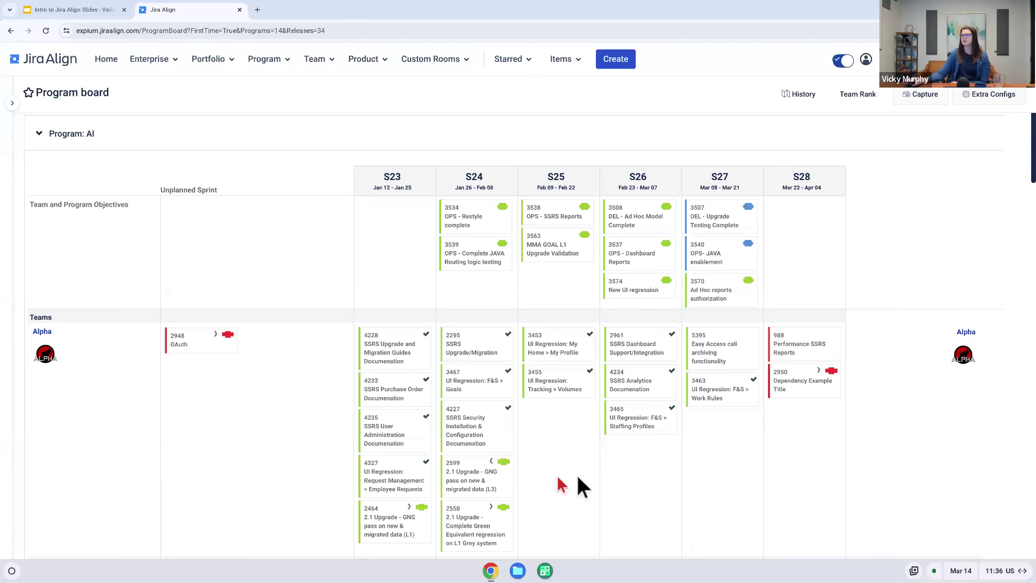
left_click(801, 394)
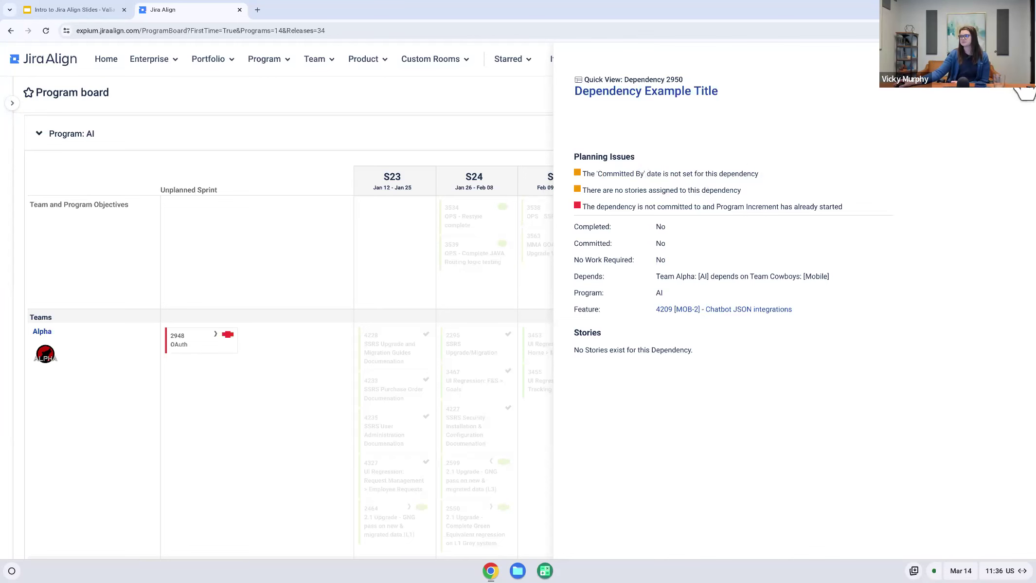
left_click(1025, 93)
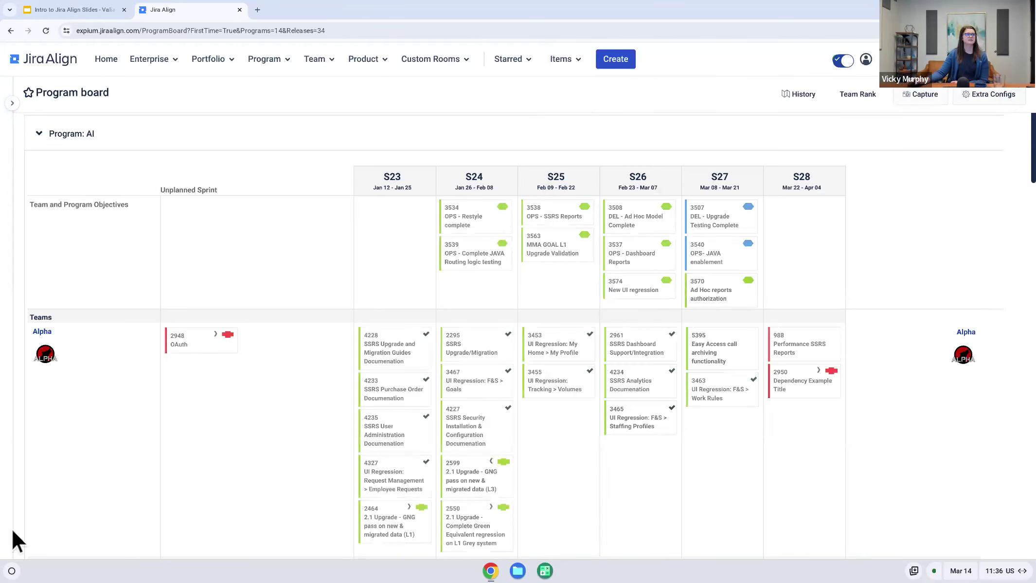
View the program board's legend of status colours and item symbols, closing it when done.
mouse_move(17, 540)
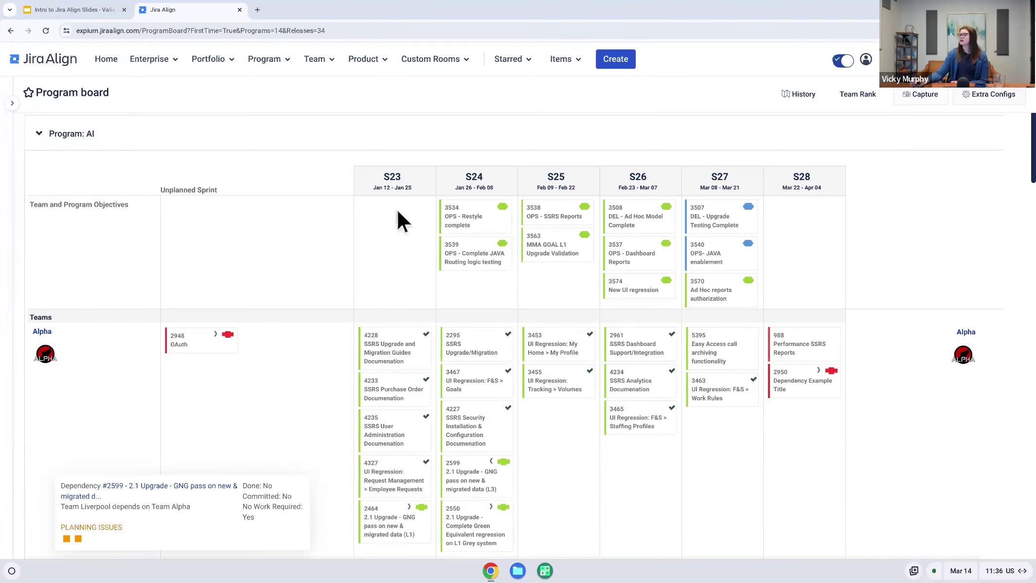
scroll(903, 189, "up", 1)
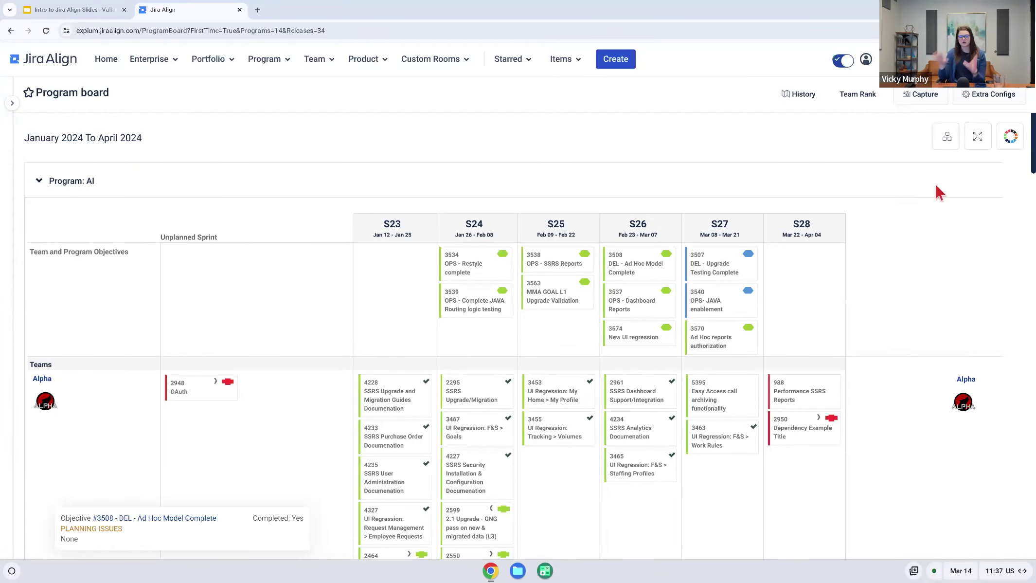
left_click(1007, 143)
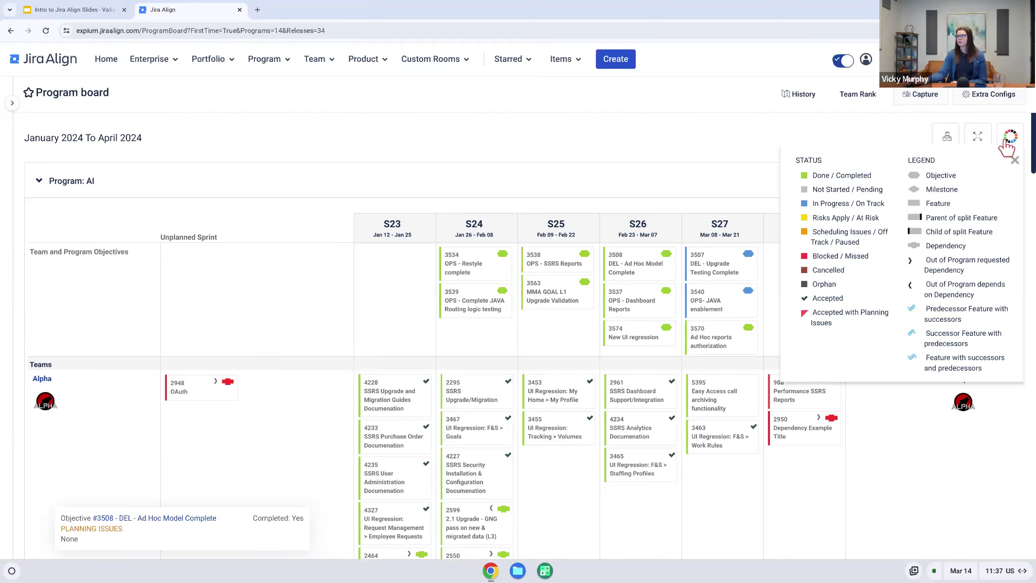
left_click(1010, 138)
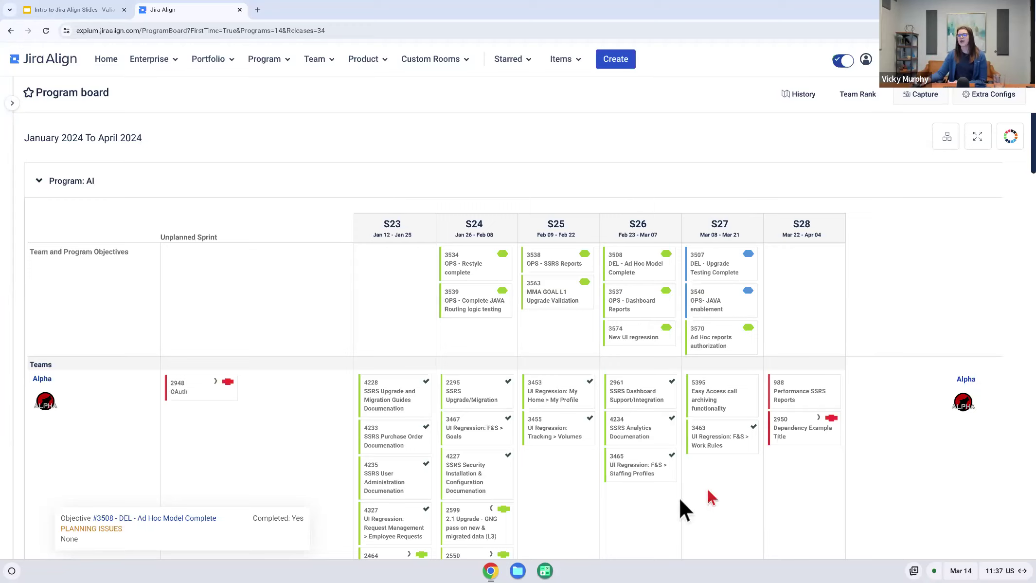
Review the statuses of the Alpha and Angry Birds teams' features and dependencies across sprints S23 to S28.
left_click(487, 418)
left_click(710, 499)
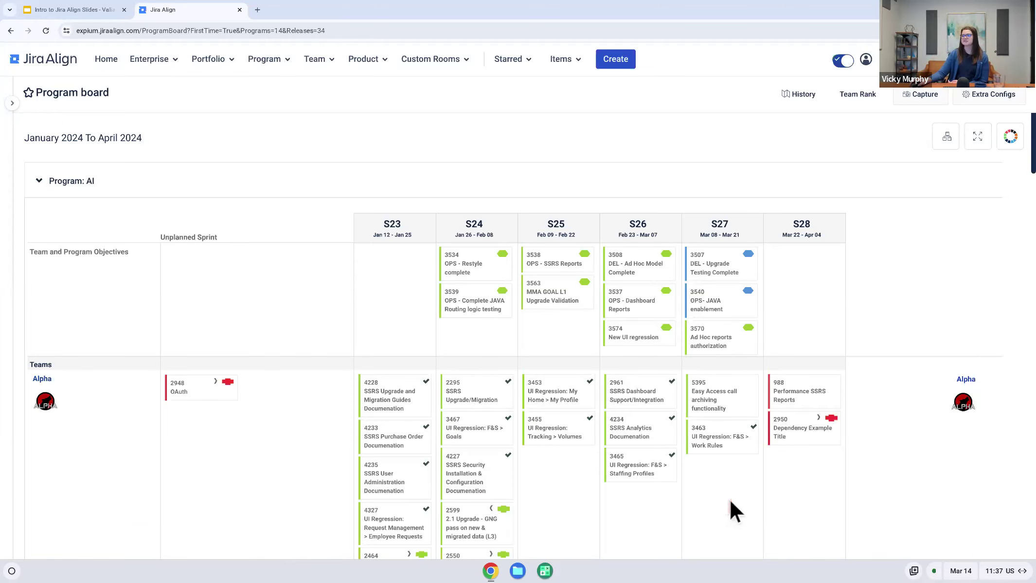
scroll(759, 485, "down", 2)
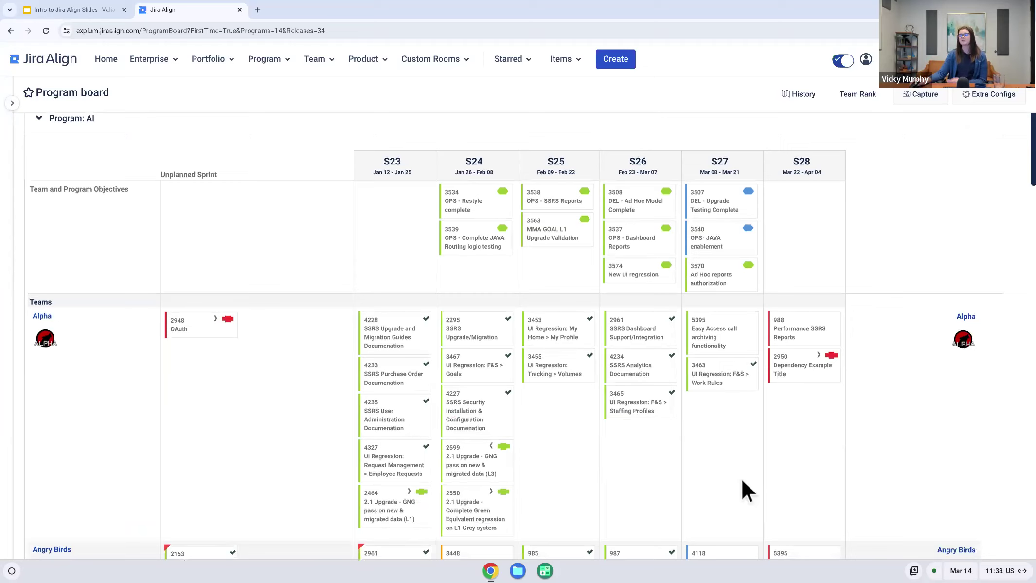
scroll(741, 476, "down", 1)
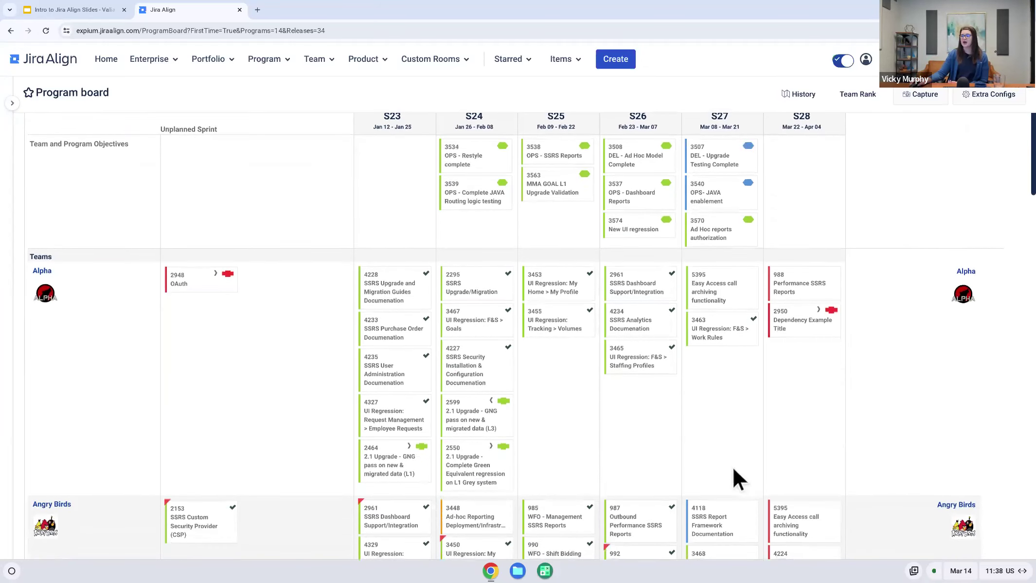
scroll(732, 468, "up", 1)
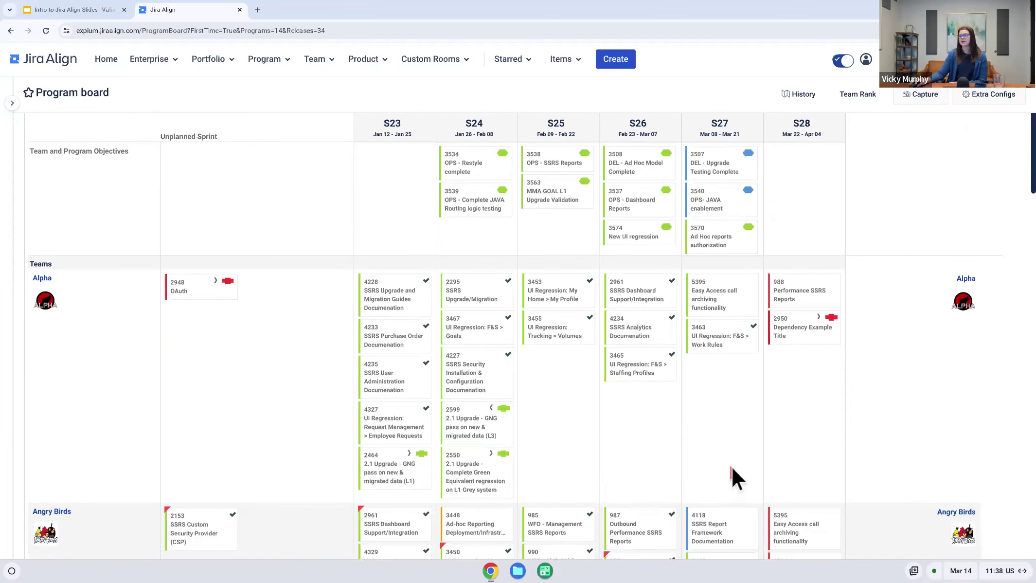
scroll(732, 465, "down", 1)
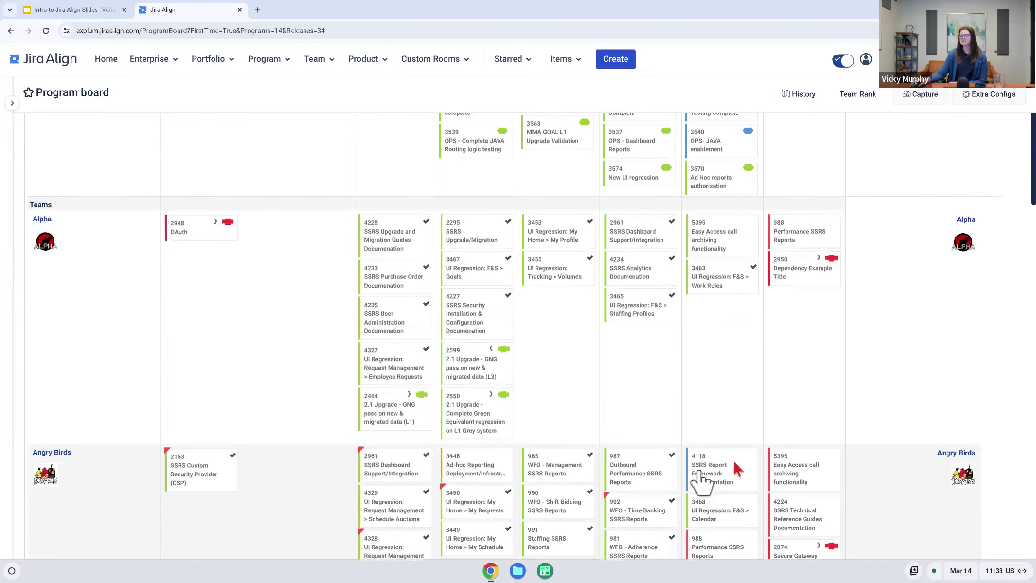
scroll(690, 522, "down", 2)
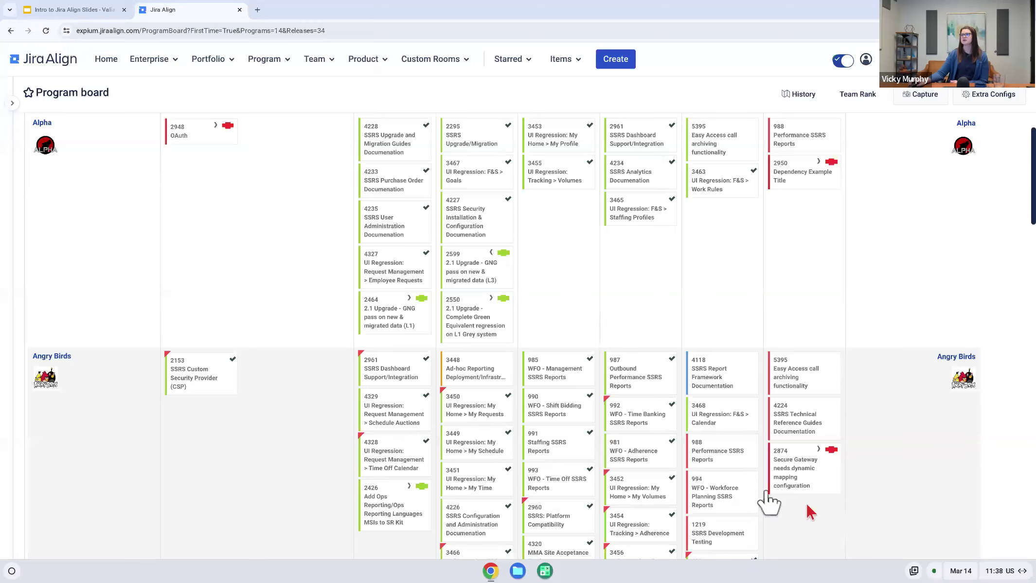
scroll(769, 486, "up", 5)
Open the Mobile program's Dependencies list for PI-5 and show the To Do dependencies.
mouse_move(5, 460)
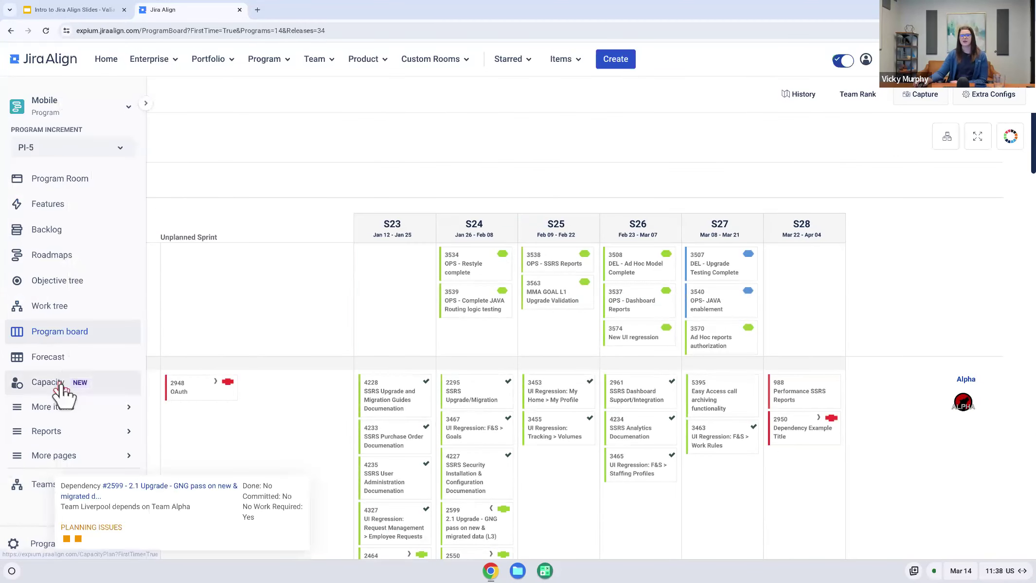
left_click(69, 407)
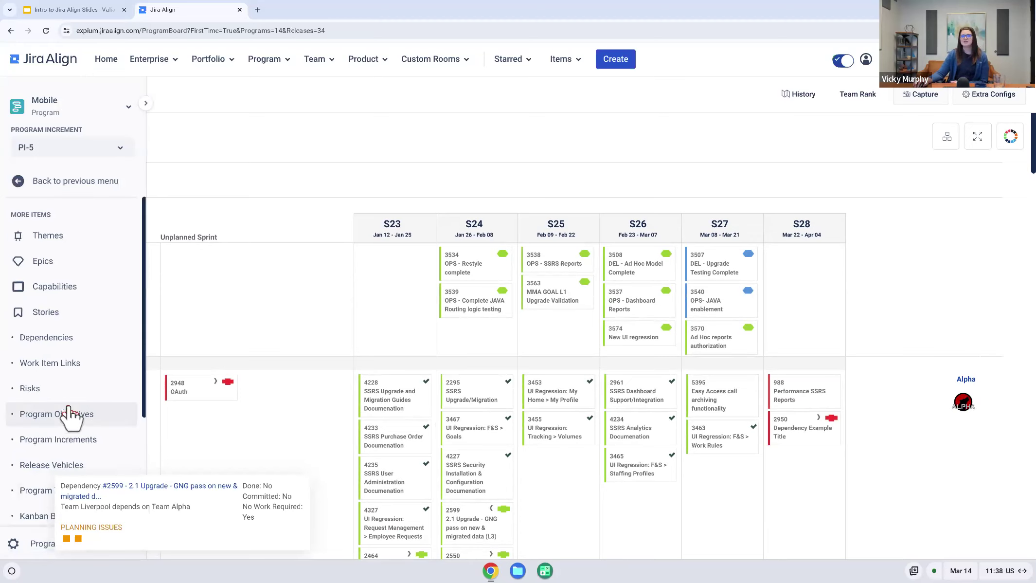
left_click(59, 341)
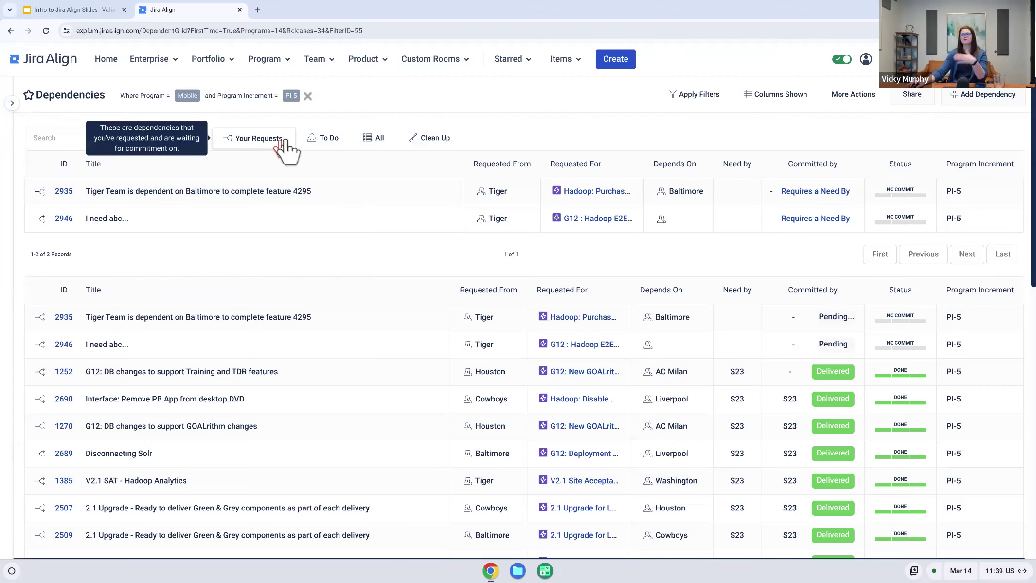
left_click(333, 140)
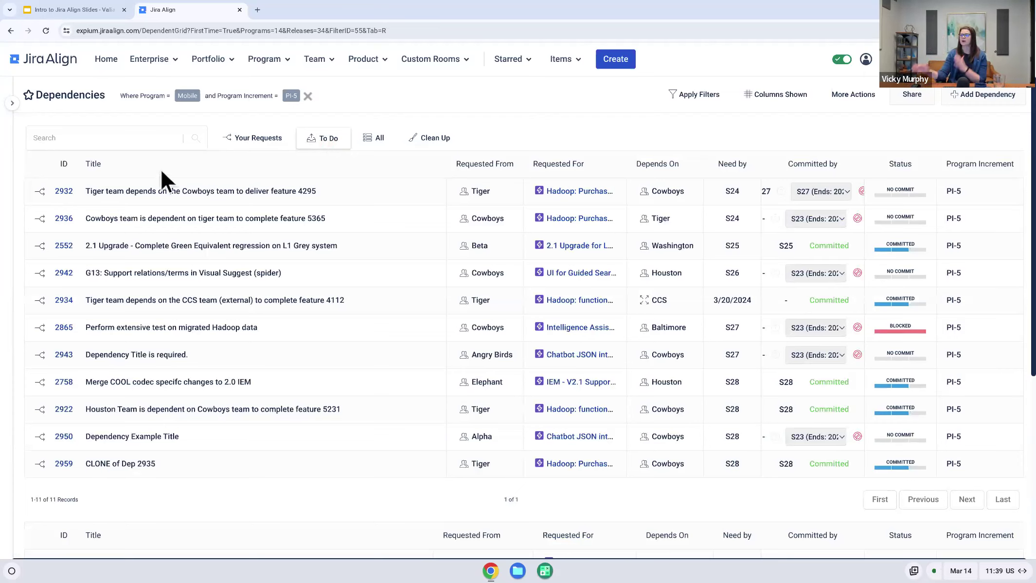
Open the Mobile program's Dependency Matrix report and examine how the teams depend on one another.
left_click(24, 110)
scroll(73, 409, "down", 3)
scroll(69, 408, "up", 3)
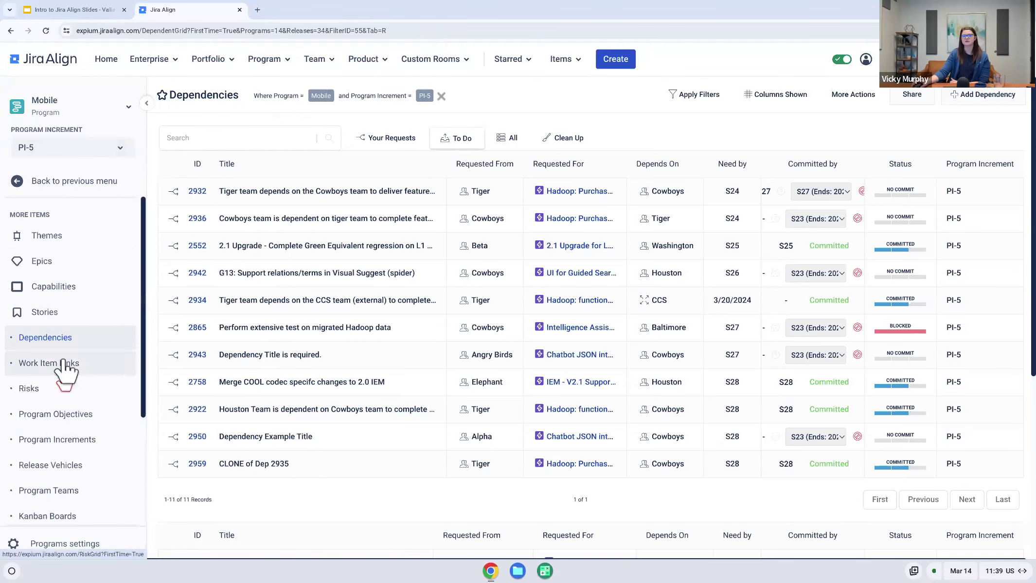
left_click(61, 185)
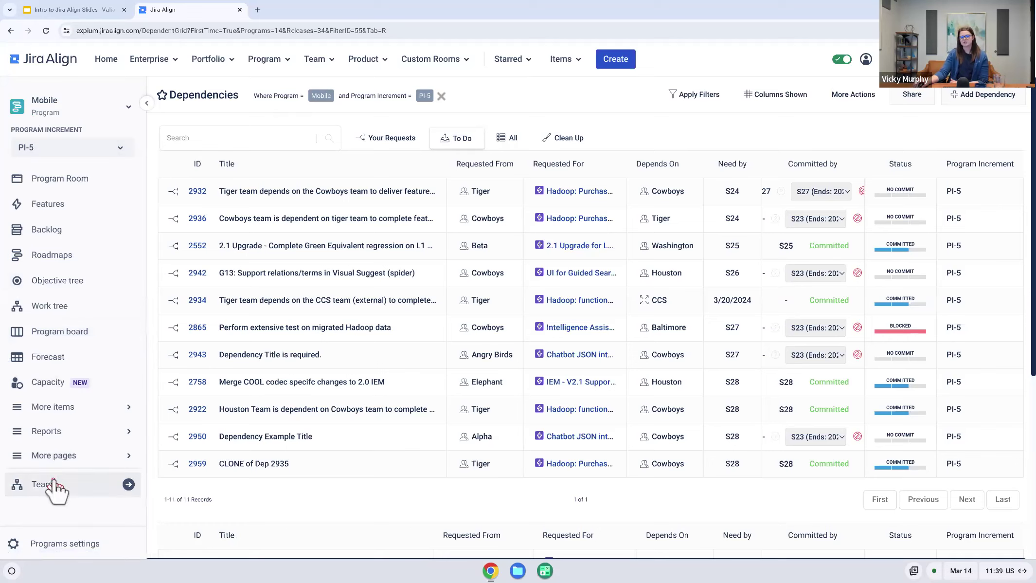
left_click(60, 433)
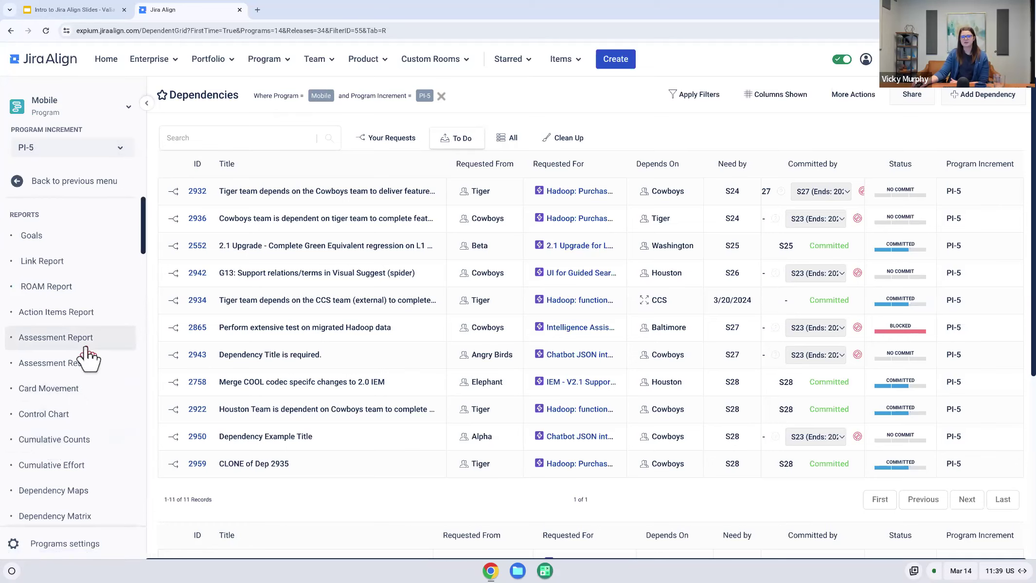
scroll(82, 357, "down", 3)
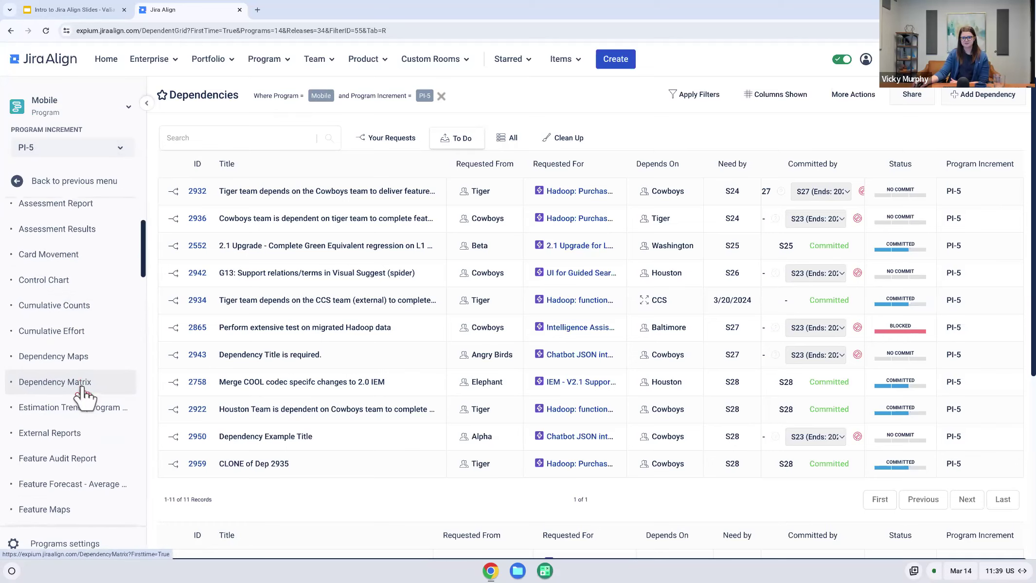
left_click(83, 387)
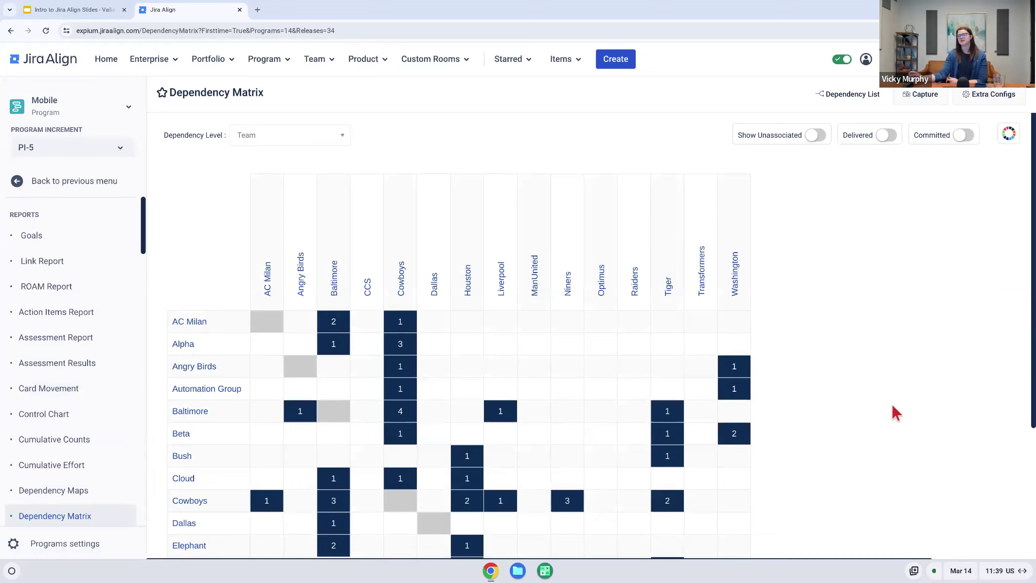
scroll(860, 382, "down", 3)
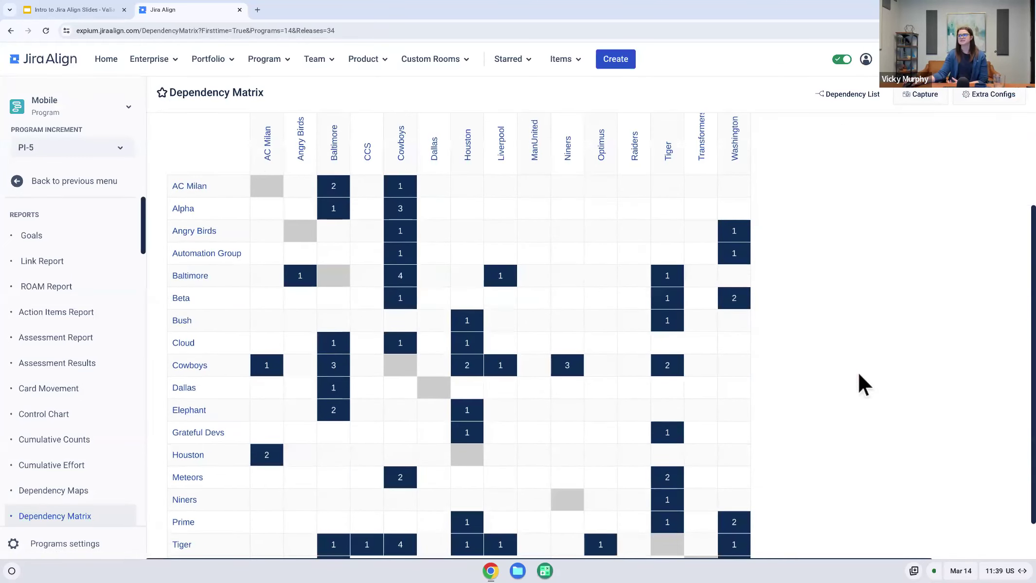
scroll(858, 375, "up", 1)
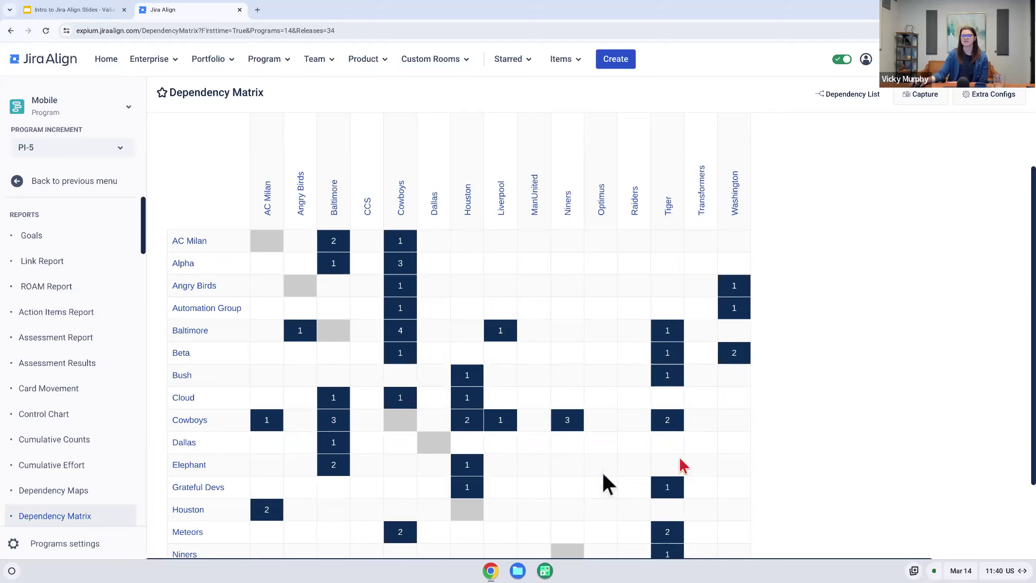
Open the Mobile program's Risks list for PI-5 and collapse the navigation sidebar.
left_click(104, 192)
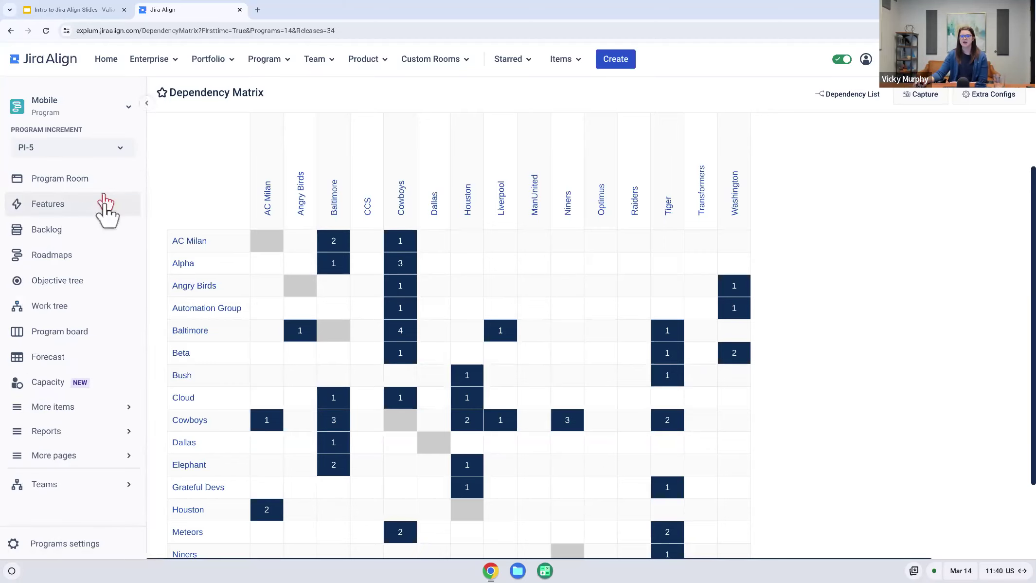
left_click(90, 409)
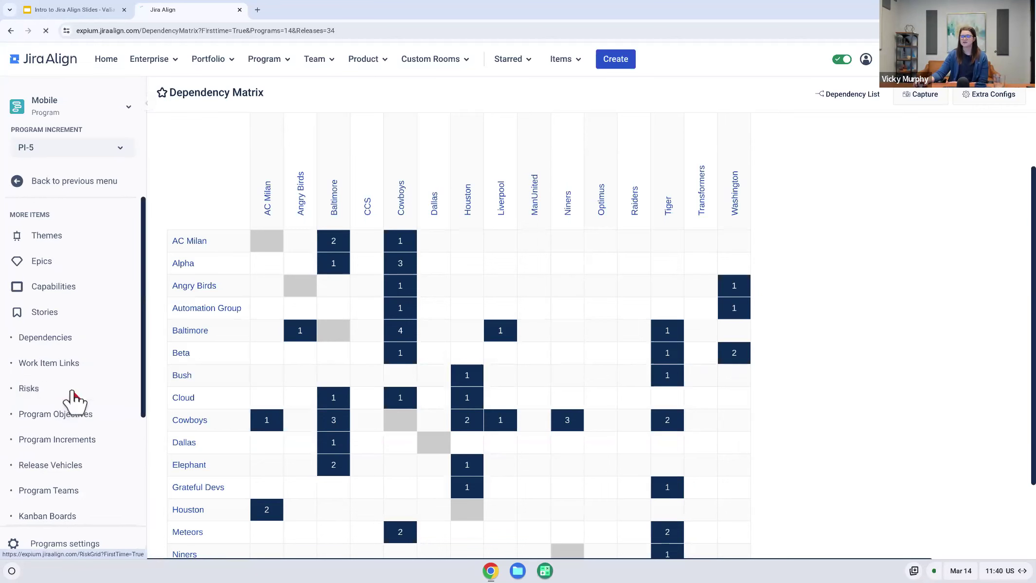
left_click(73, 392)
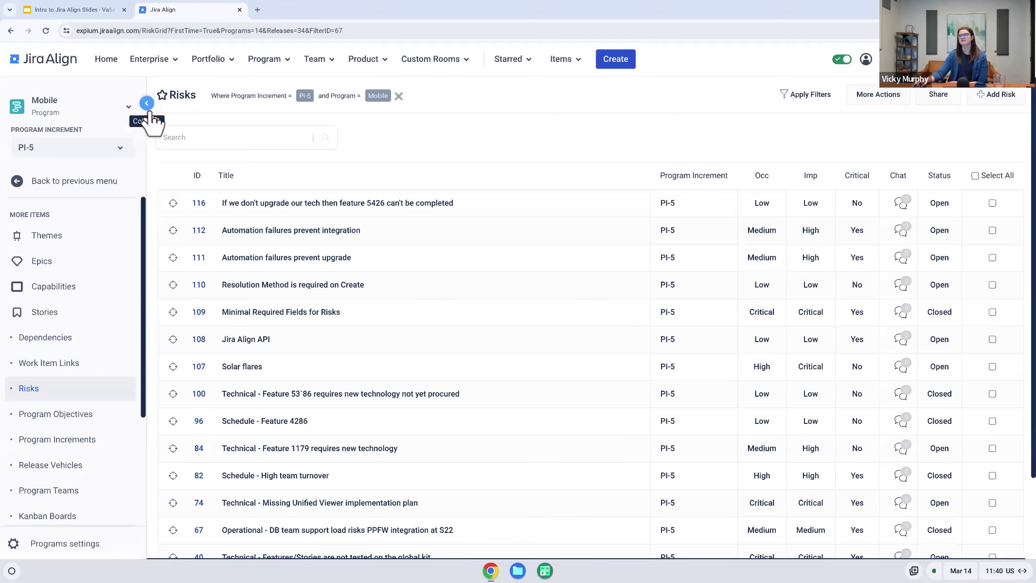
left_click(147, 106)
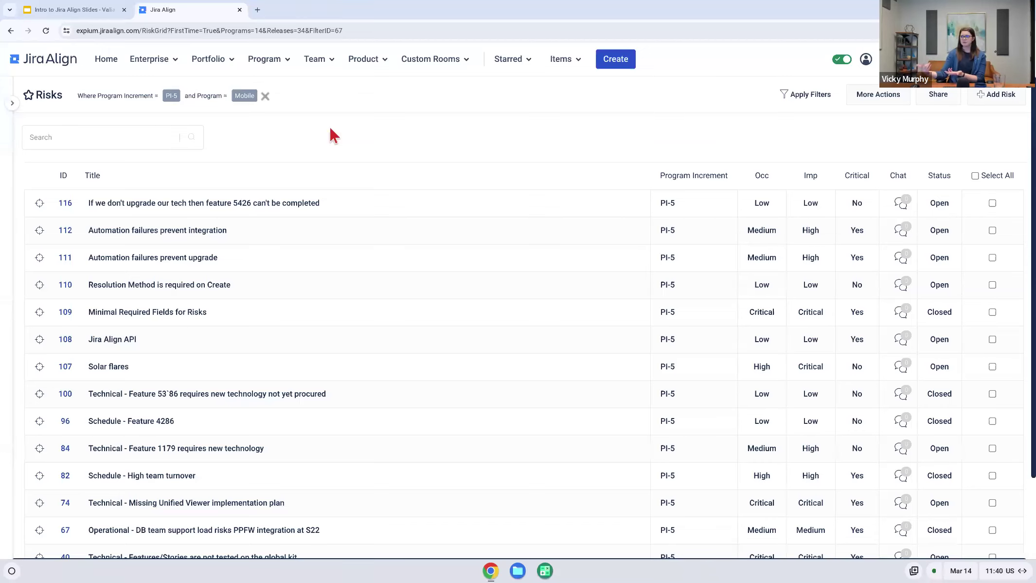
Examine risk 116's details, linked feature and ROAM classification, closing the risk without changes.
left_click(277, 203)
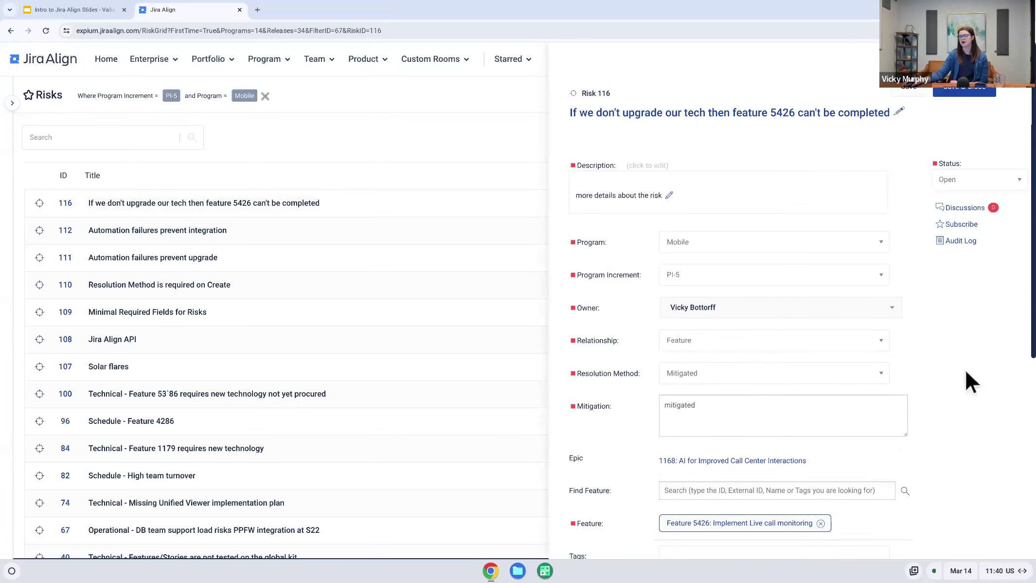
scroll(965, 371, "down", 4)
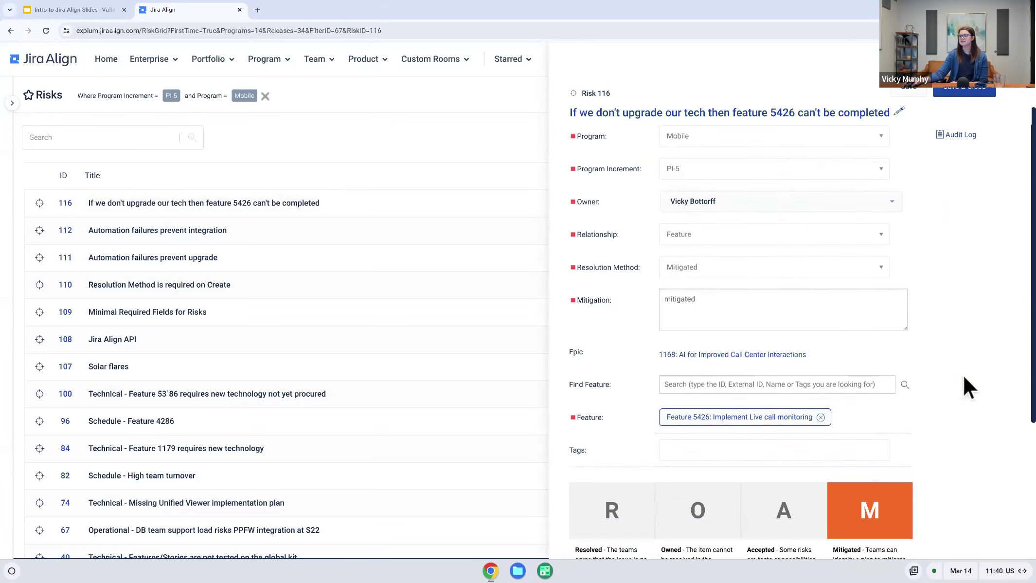
scroll(966, 373, "down", 1)
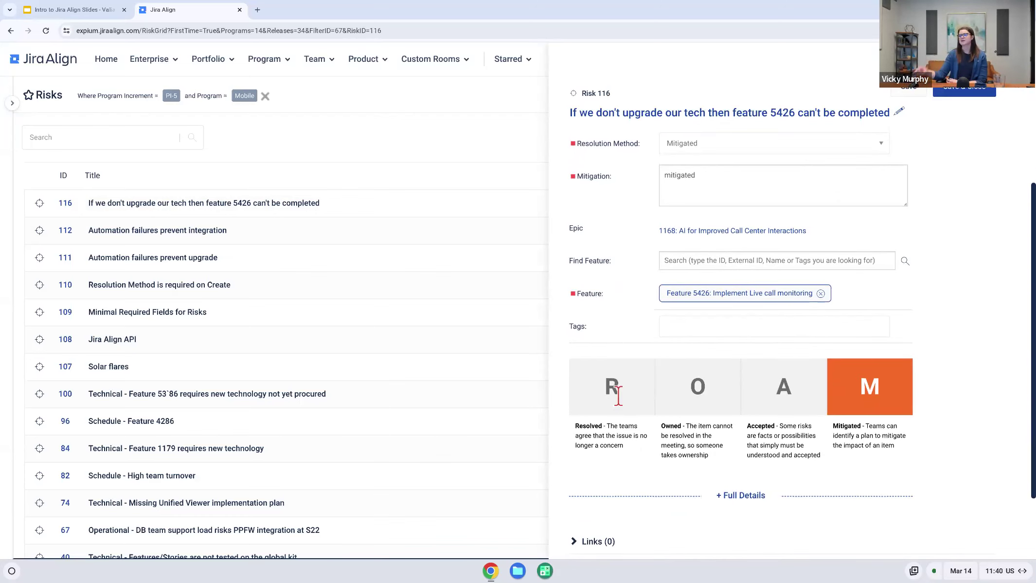
scroll(768, 415, "up", 5)
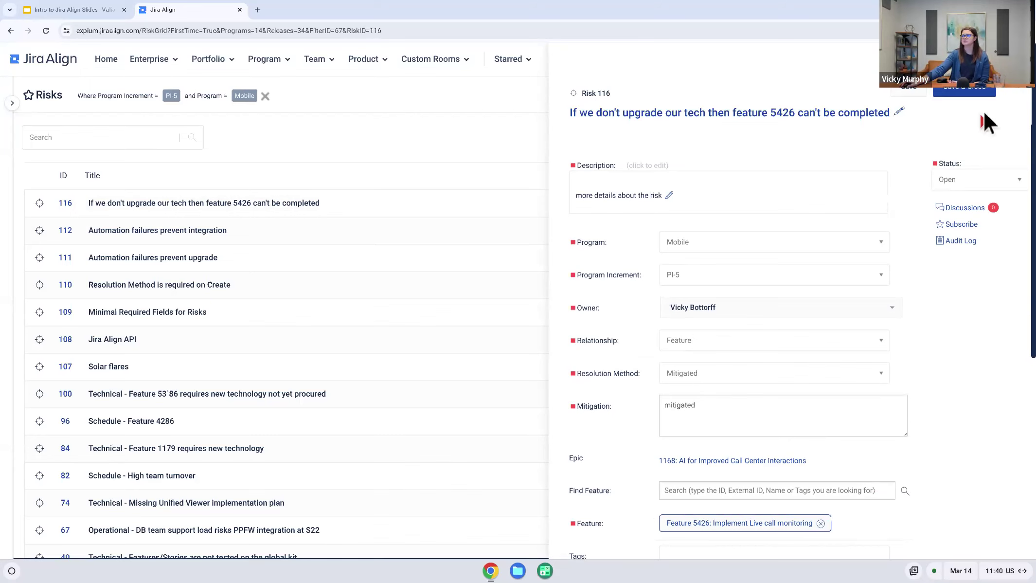
left_click(1018, 90)
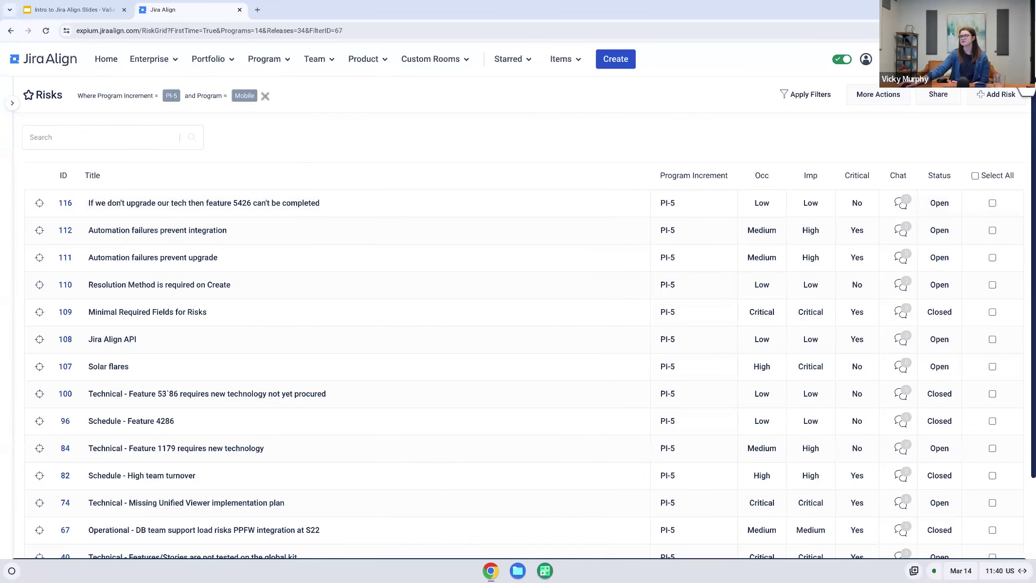
Open the Risk ROAM Report for the Mobile program's risks.
left_click(883, 98)
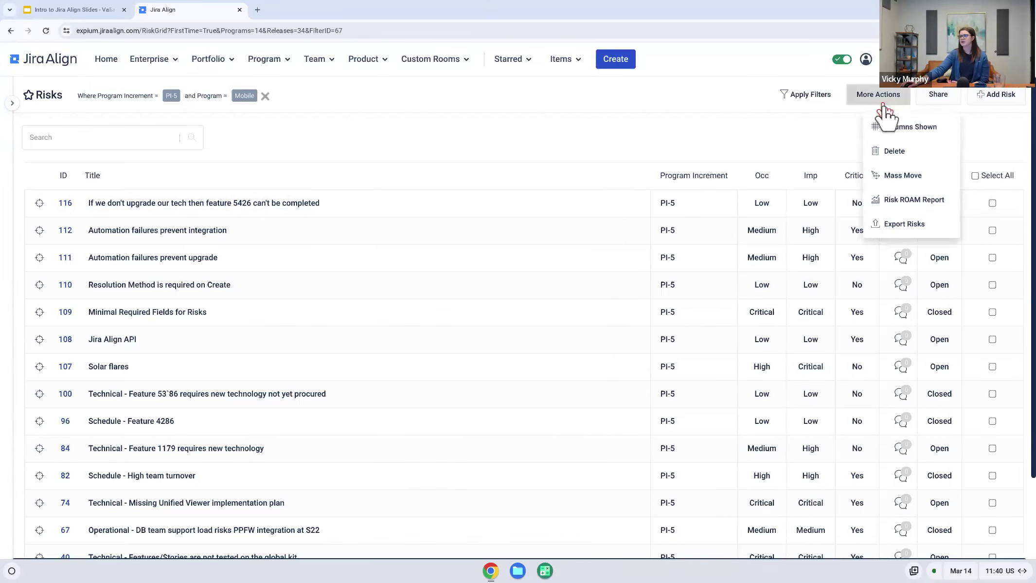
left_click(905, 200)
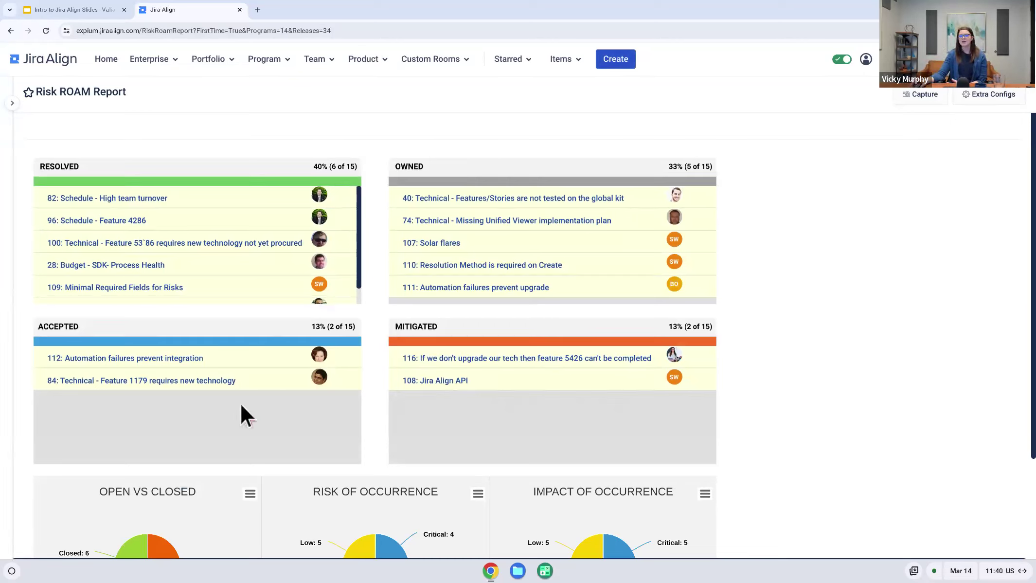
Reclassify risk 84, about feature 1179 requiring new technology, from Accepted to Mitigated and acknowledge the notice.
left_click_drag(241, 388, 650, 398)
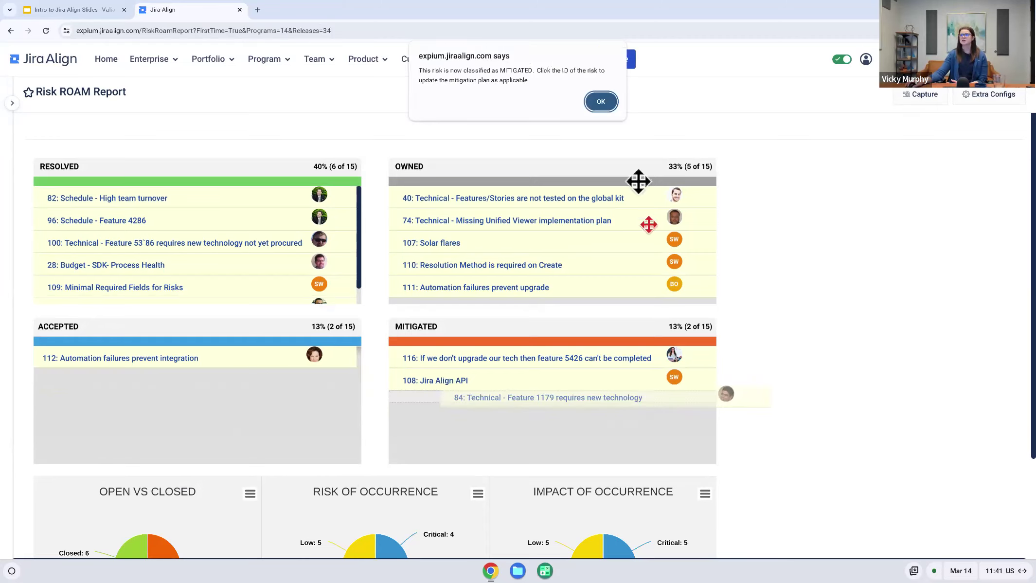
left_click(602, 104)
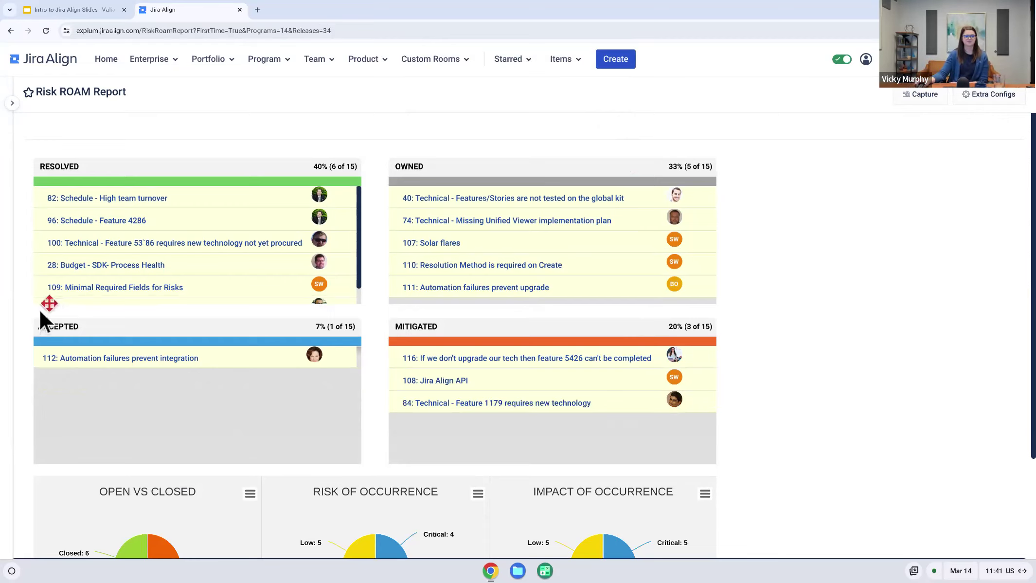
mouse_move(4, 334)
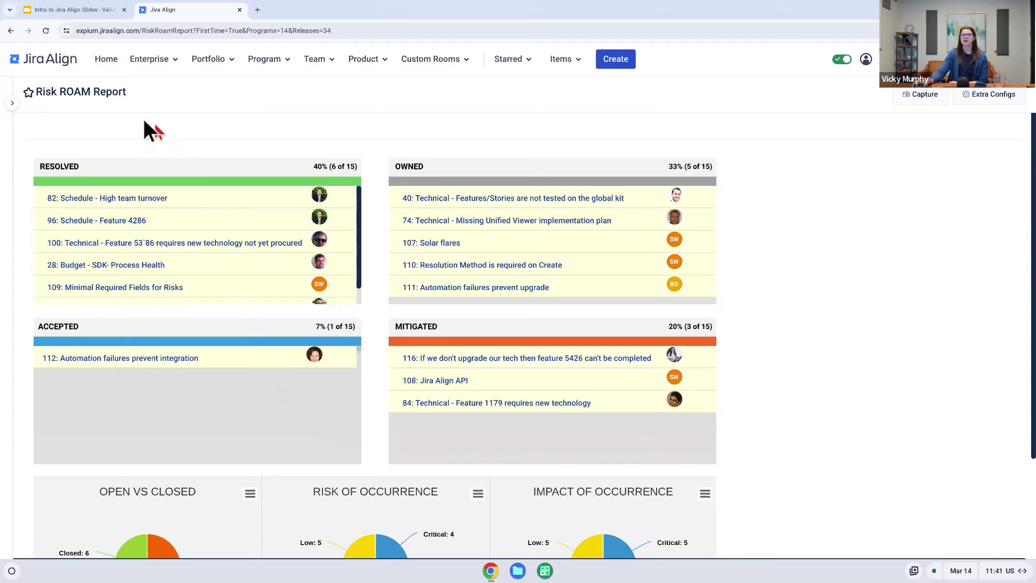
Switch to the Intro to Jira Align Slides presentation and present slide 14, Access to Excellence, full screen.
left_click(88, 13)
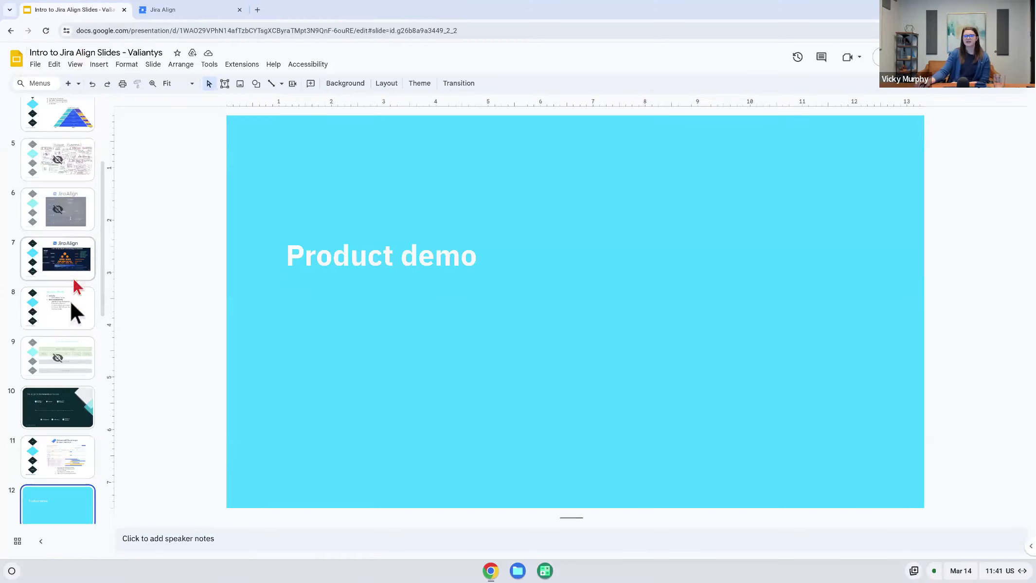
scroll(58, 351, "down", 1)
scroll(60, 390, "down", 2)
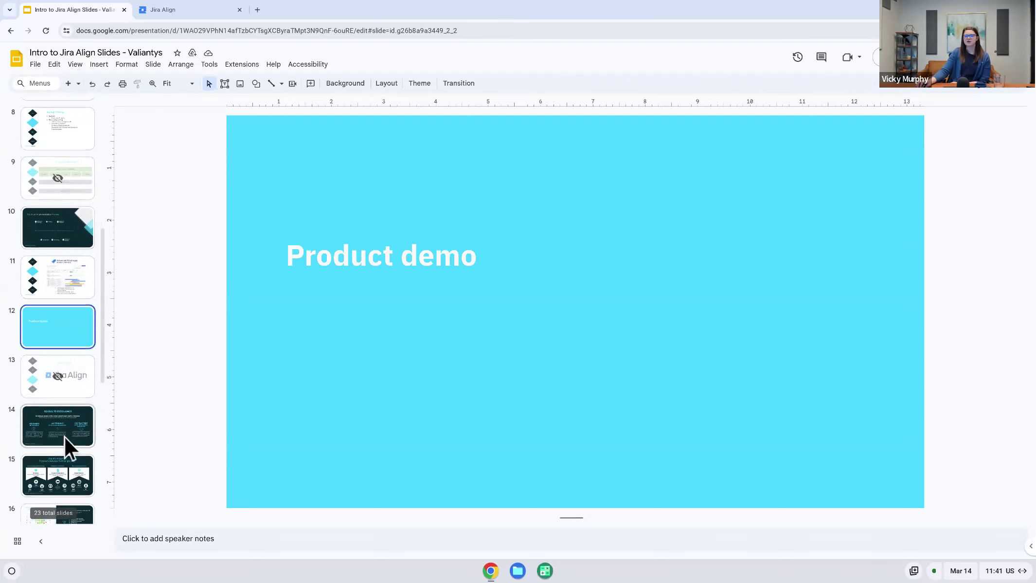
left_click(63, 435)
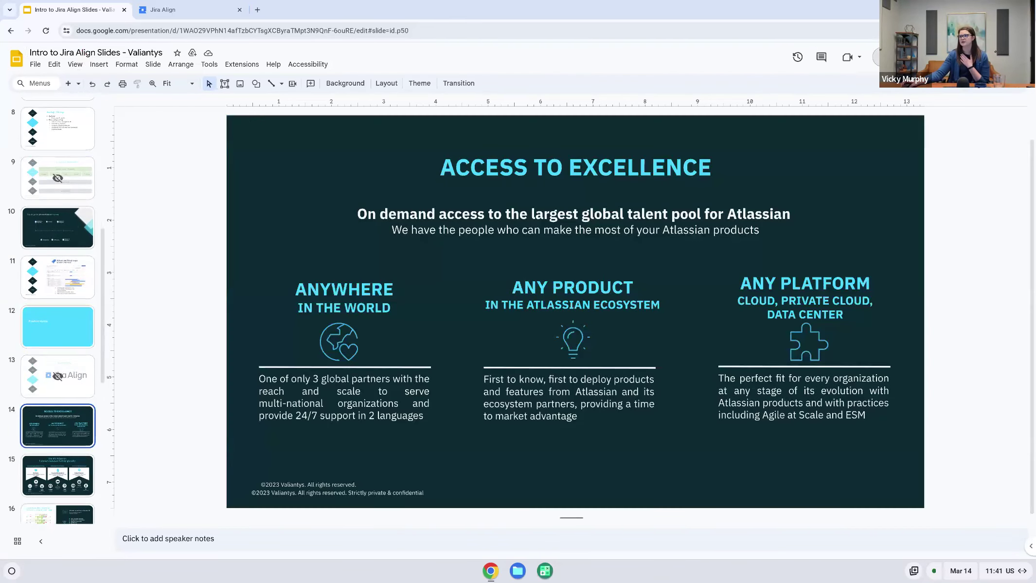
left_click(876, 57)
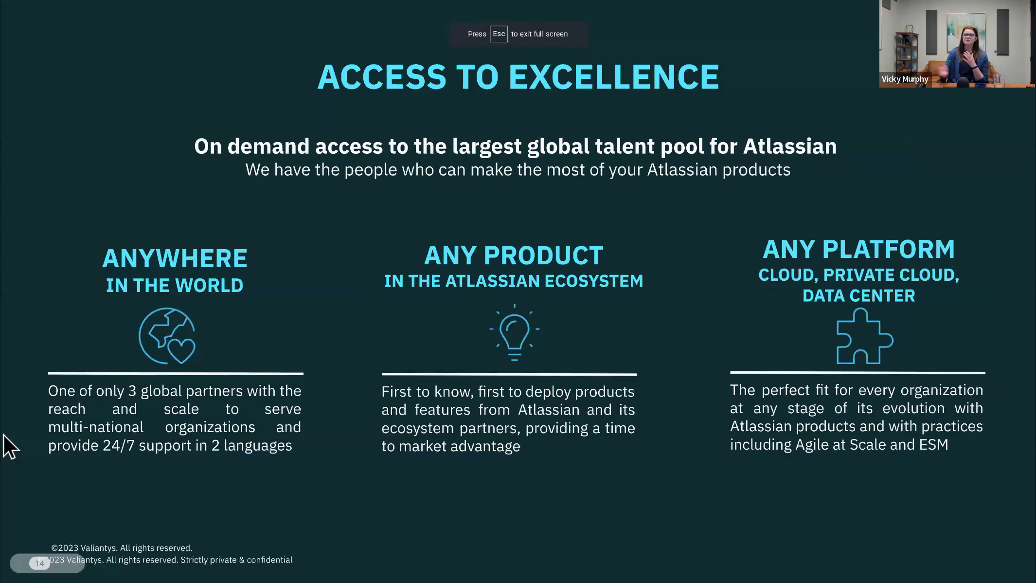
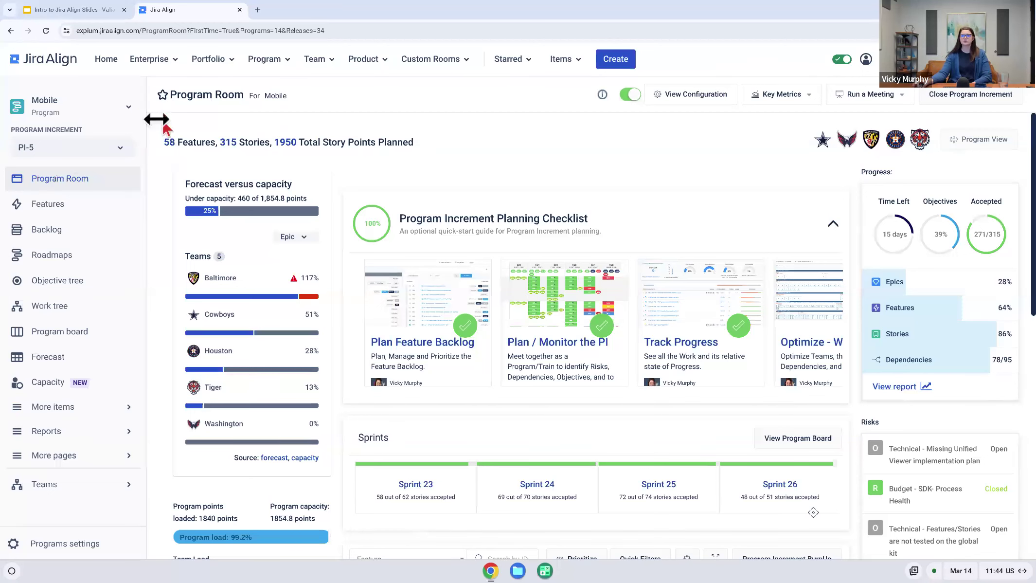
In the Mobile Program Room, collapse the navigation sidebar and set Forecast versus capacity to the Feature work item level.
left_click(144, 104)
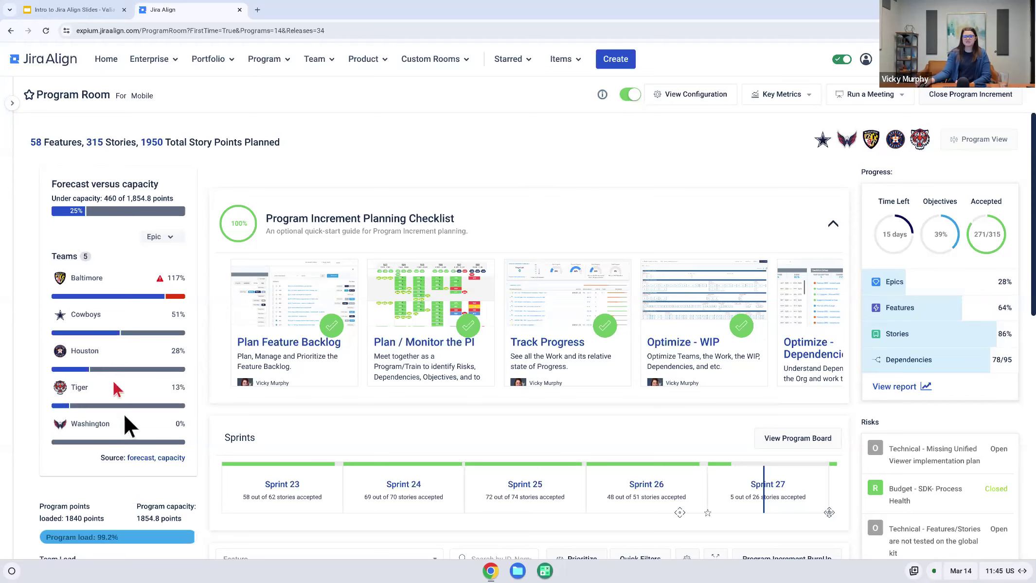
mouse_move(57, 429)
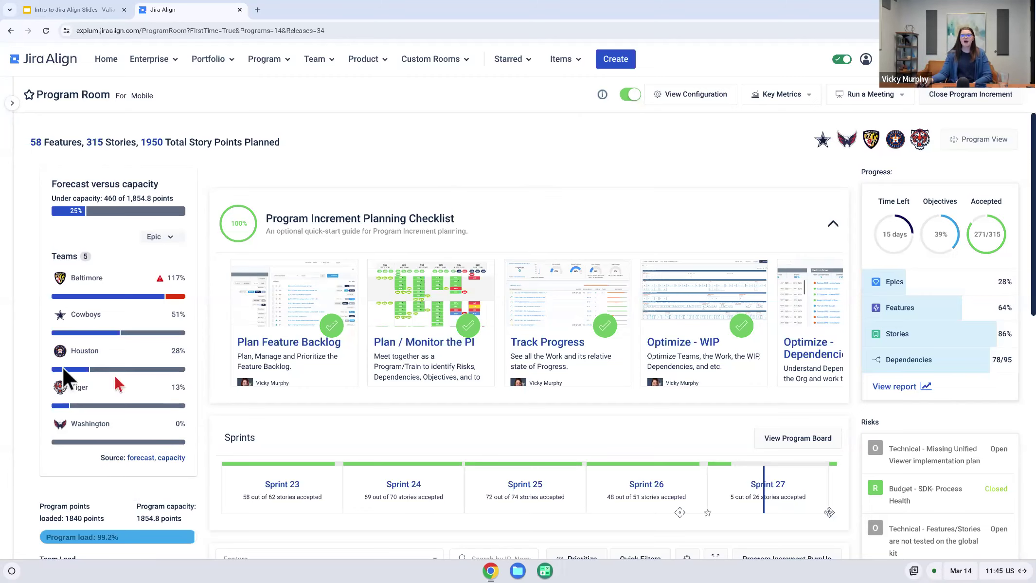
left_click(170, 238)
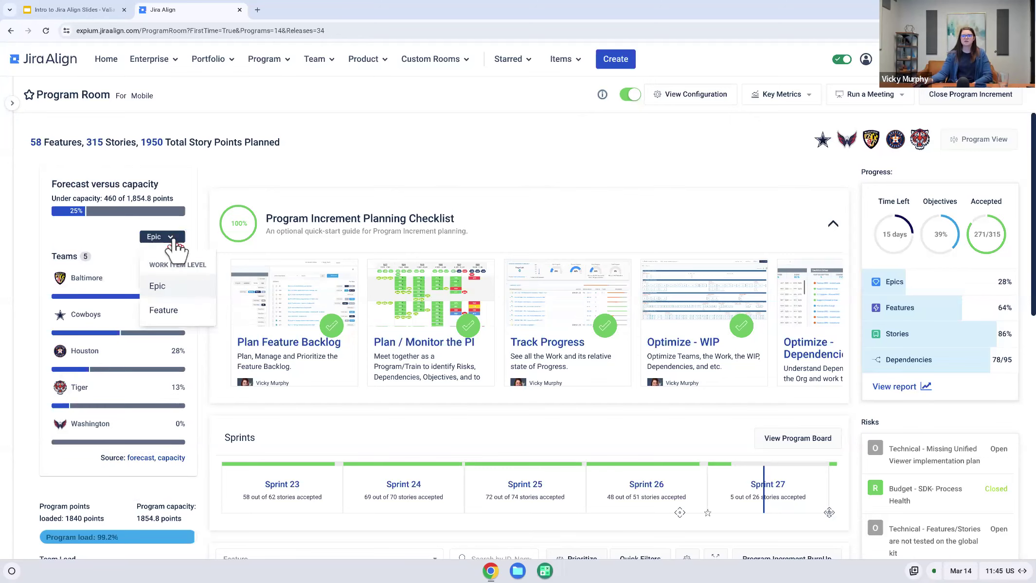
left_click(175, 310)
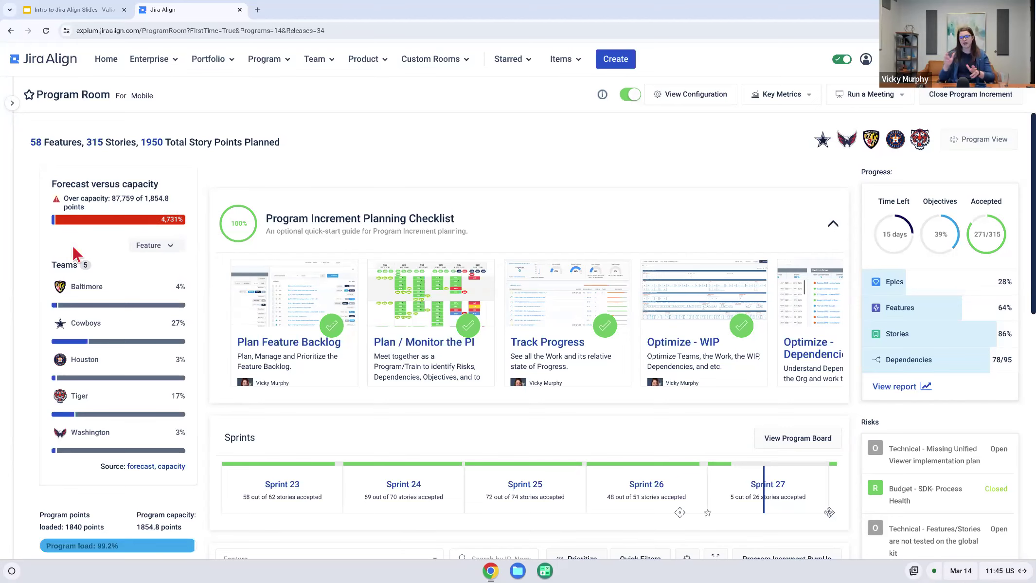
Examine the program load against capacity and each team's load, including how Baltimore's load is calculated.
scroll(100, 298, "down", 1)
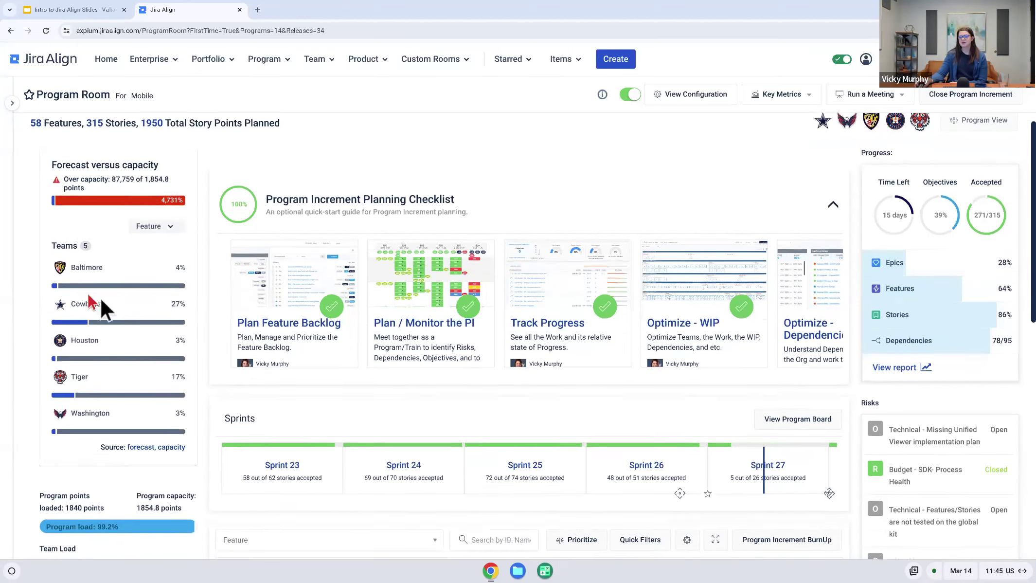
scroll(102, 292, "down", 5)
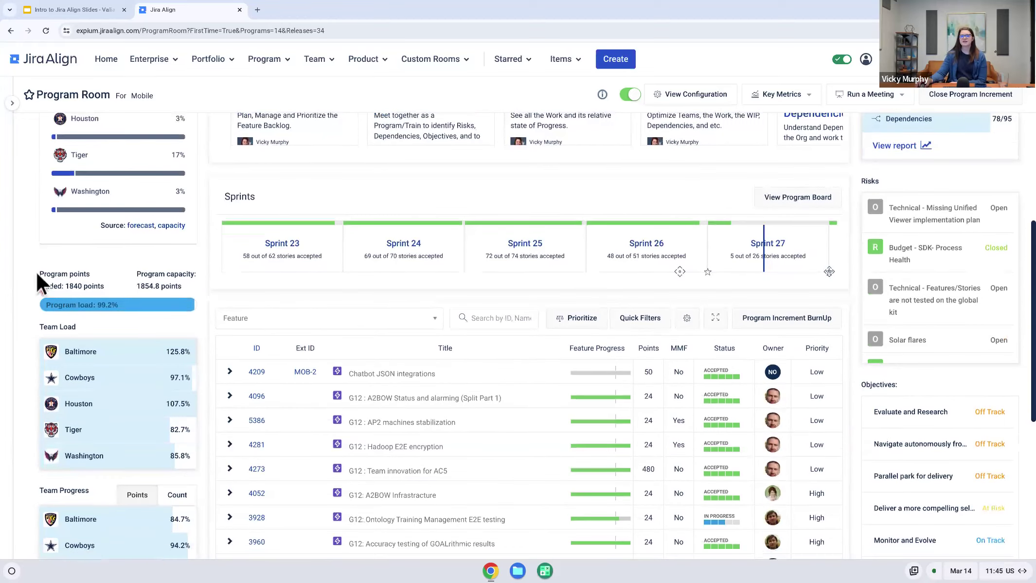
mouse_move(62, 307)
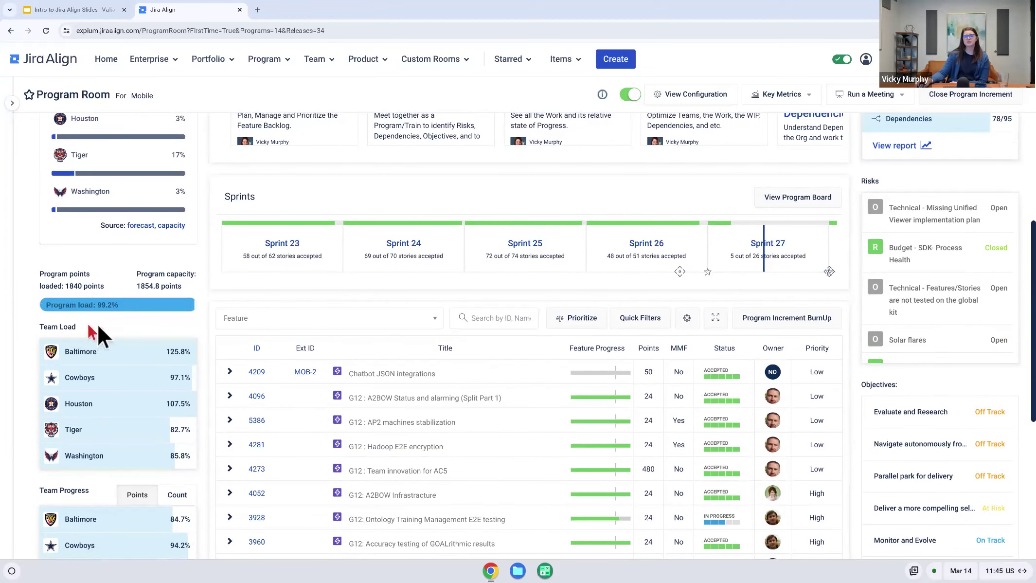
scroll(98, 322, "up", 3)
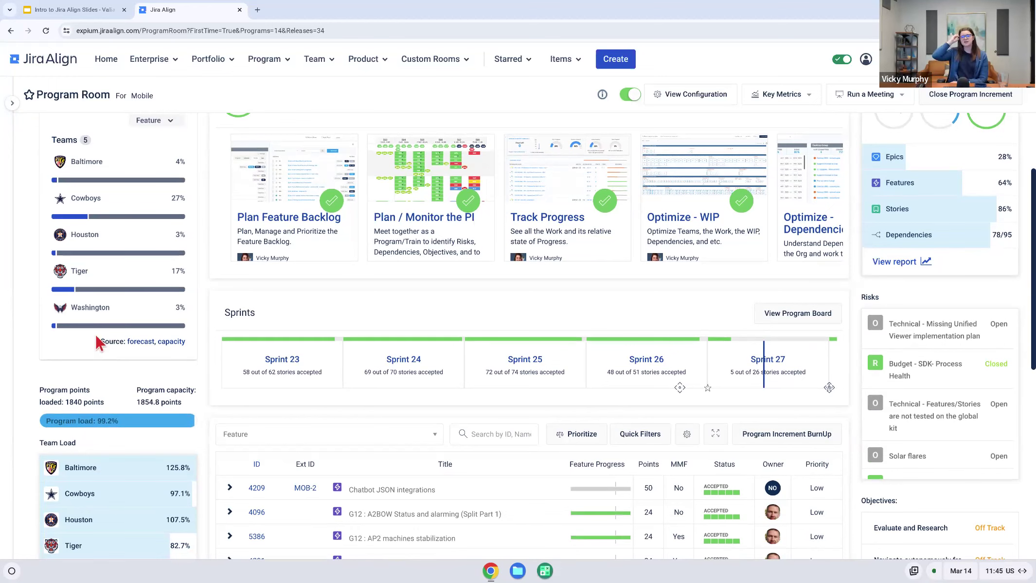
mouse_move(10, 458)
scroll(163, 436, "down", 1)
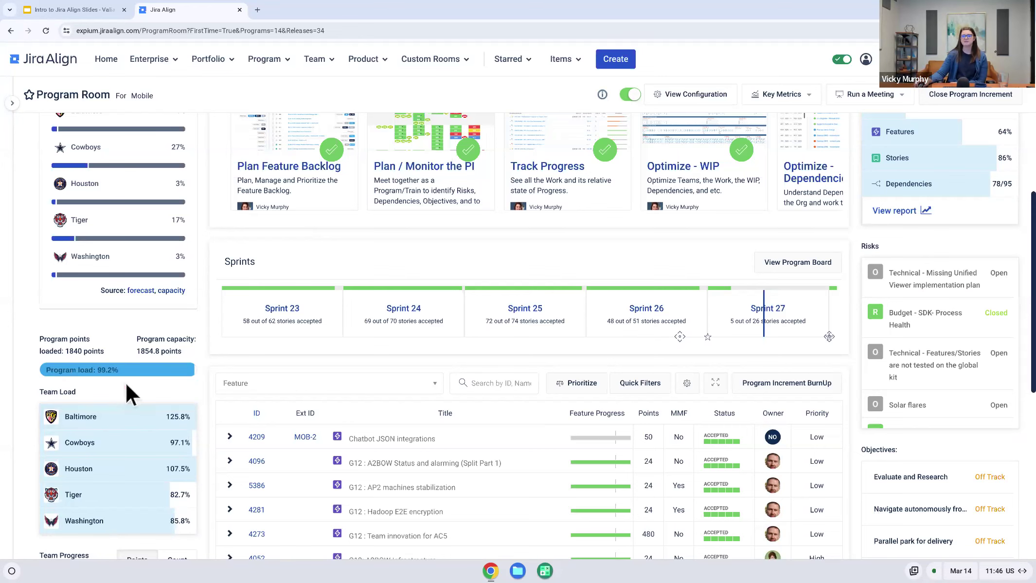
scroll(125, 379, "down", 1)
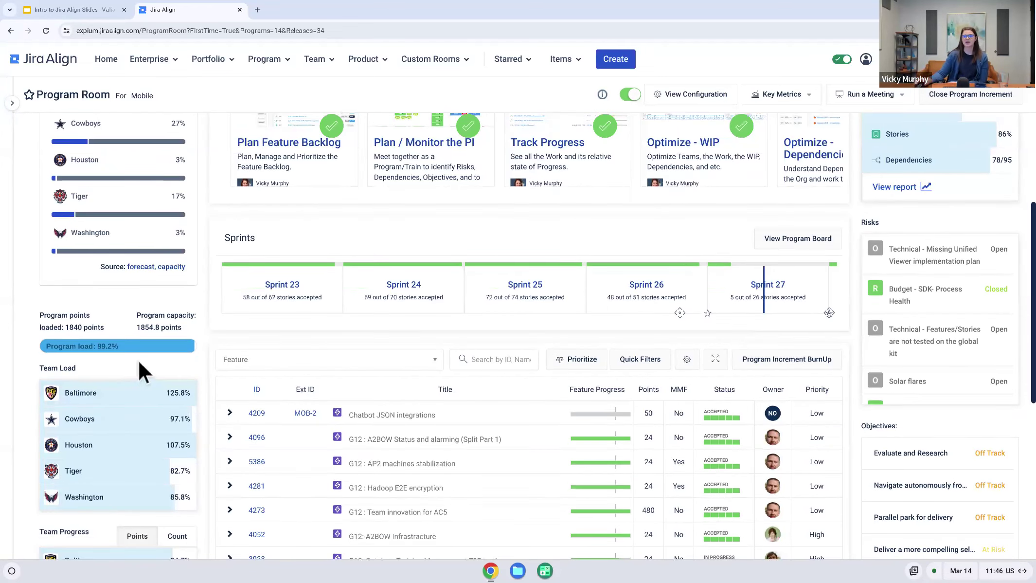
scroll(139, 364, "down", 1)
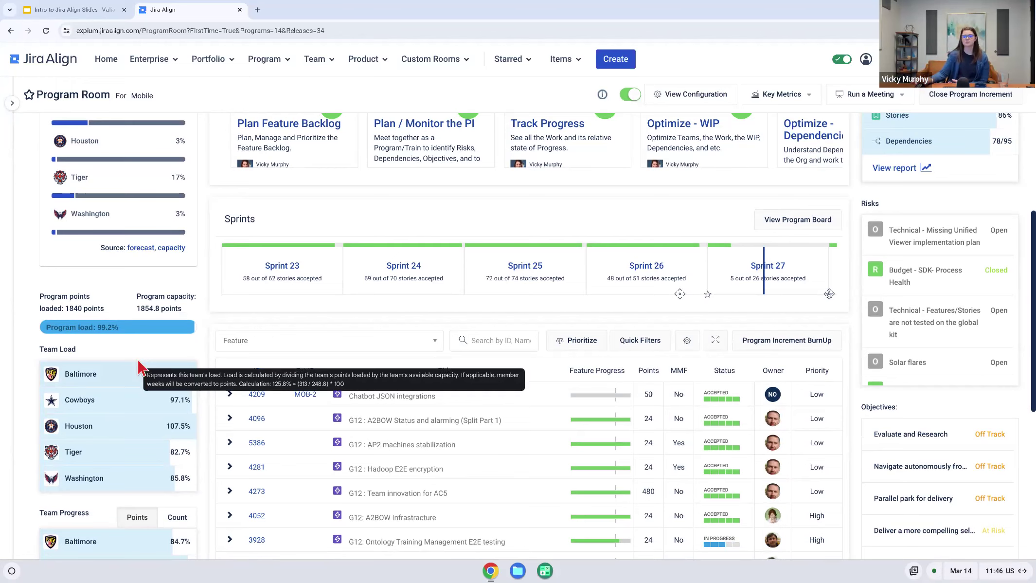
scroll(148, 327, "down", 3)
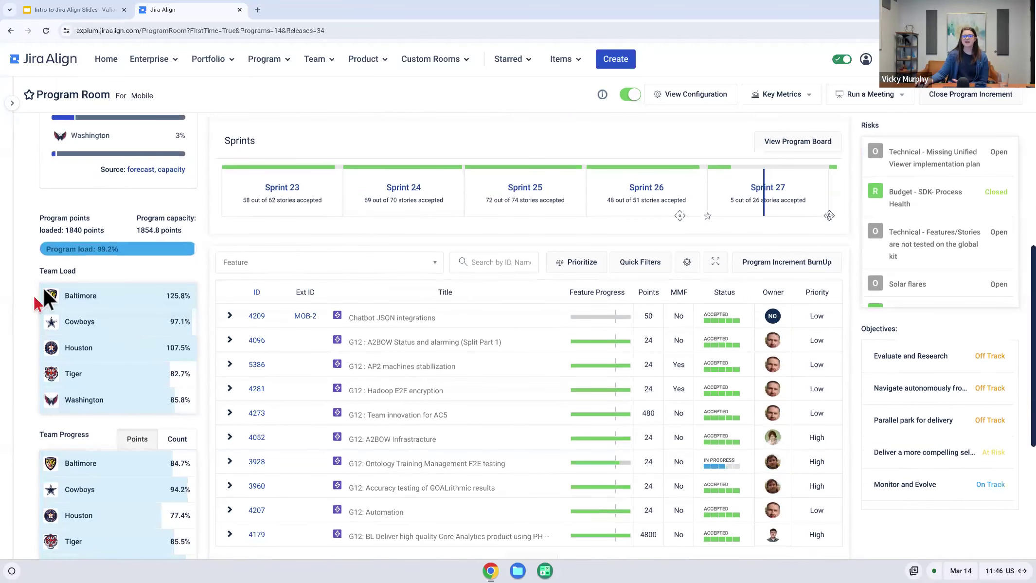
mouse_move(127, 404)
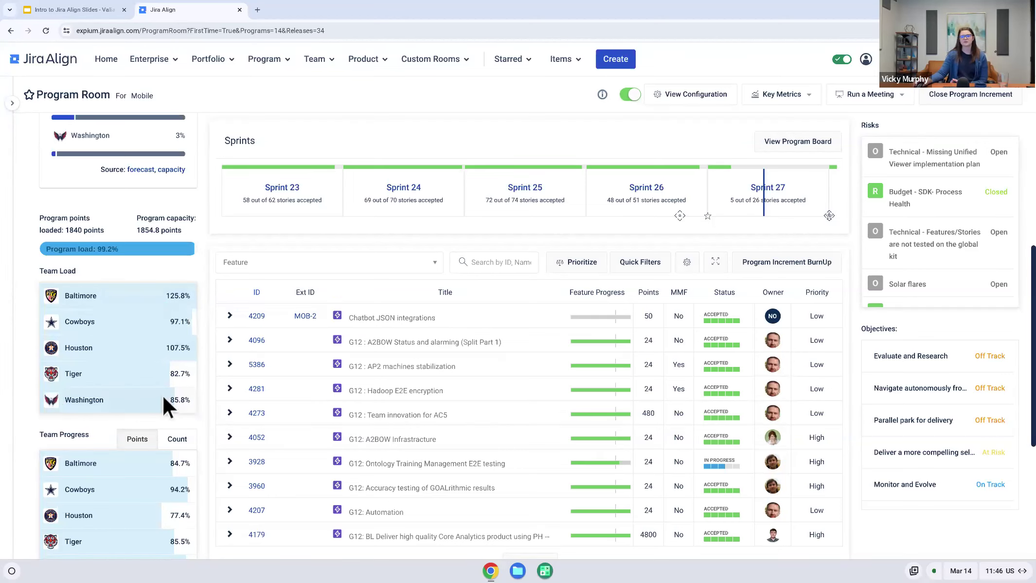
Review Team Progress by points and the Dependencies list in the Mobile Program Room.
scroll(167, 395, "down", 2)
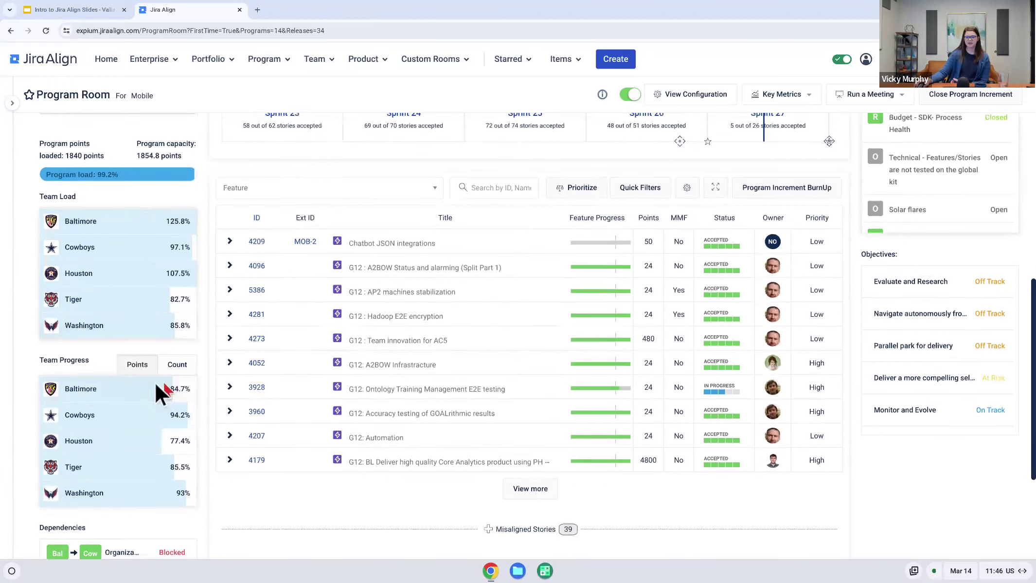
scroll(63, 361, "down", 3)
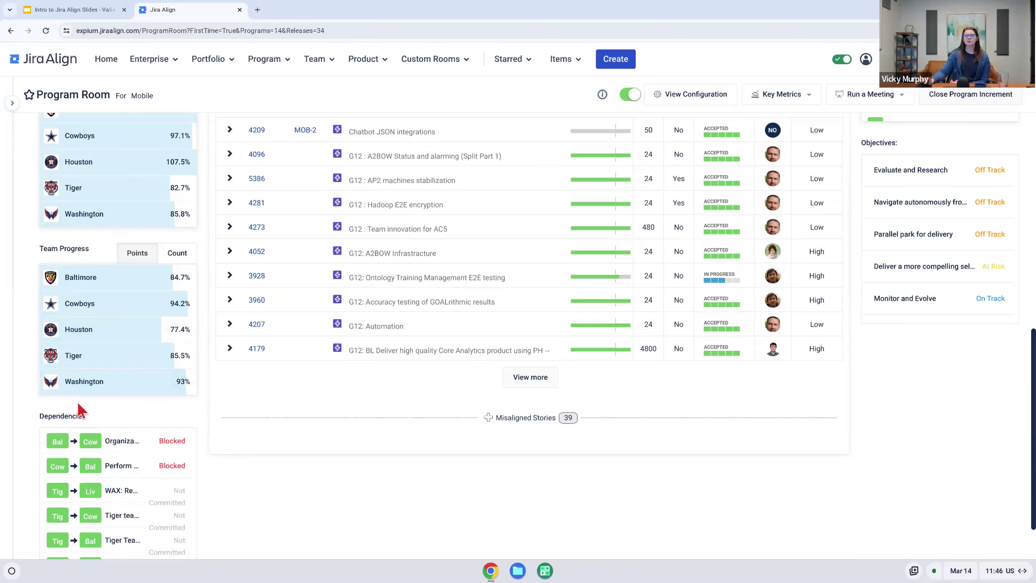
mouse_move(161, 293)
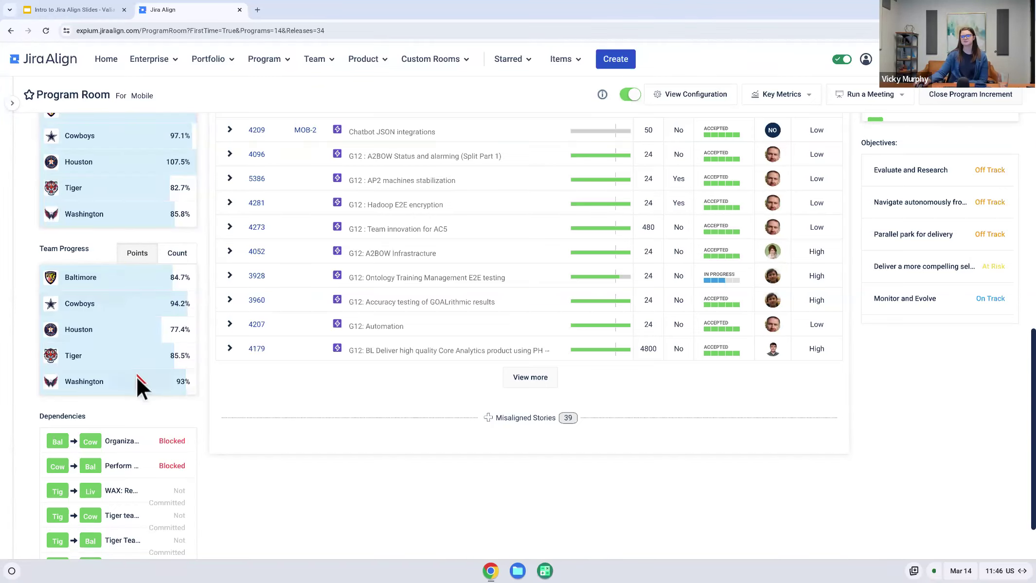
scroll(137, 399, "down", 2)
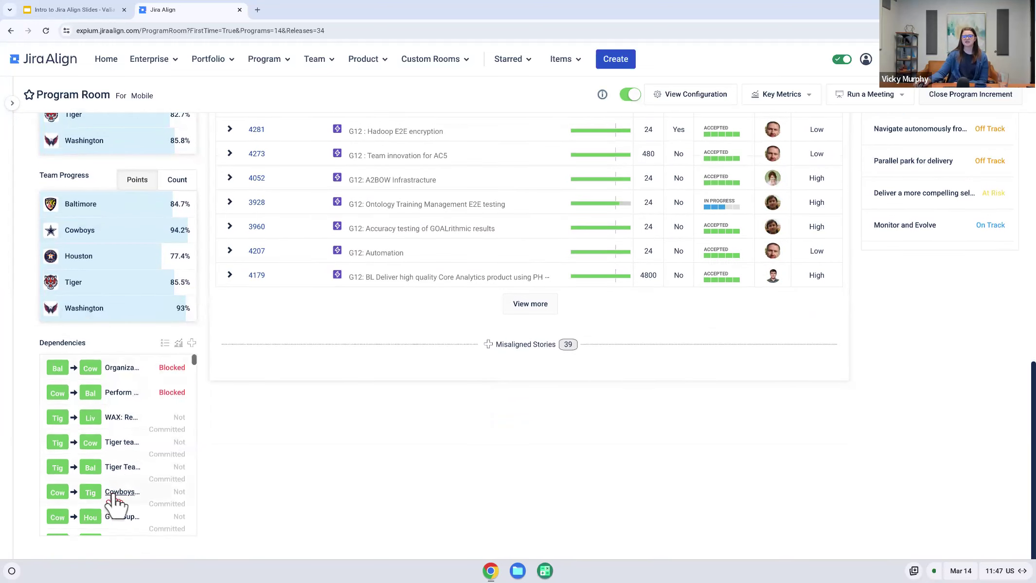
scroll(127, 438, "down", 3)
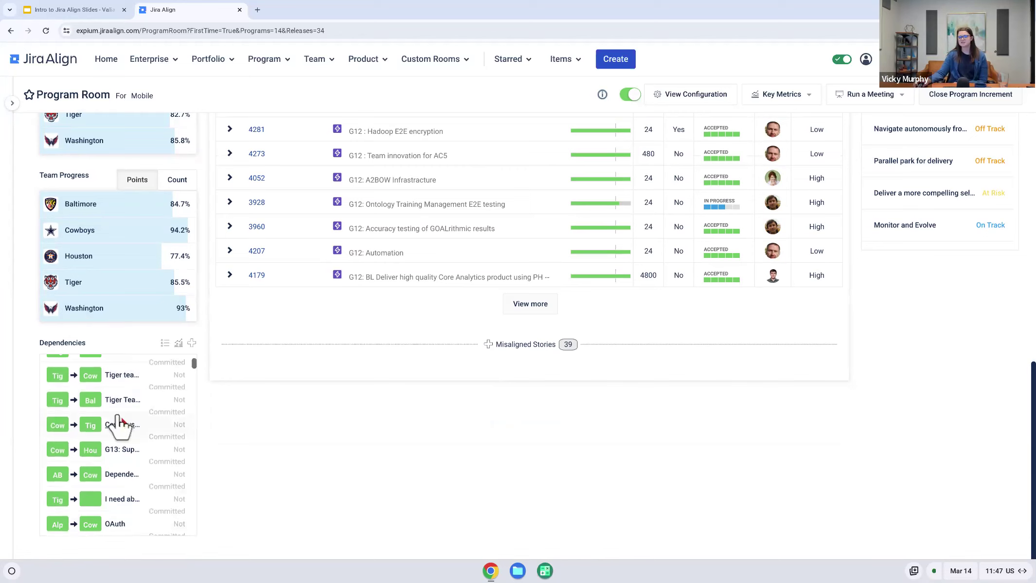
scroll(116, 411, "up", 4)
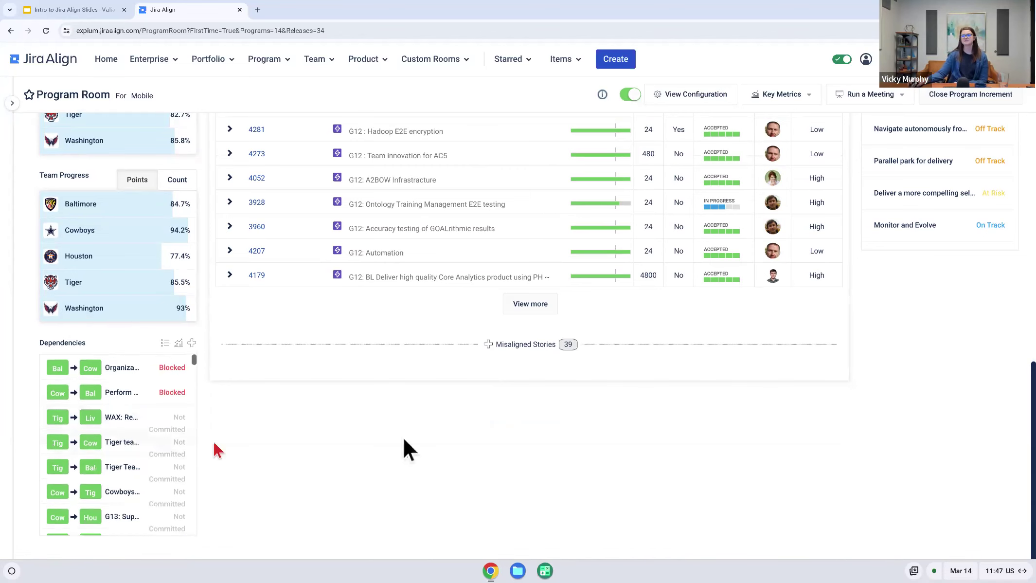
scroll(540, 425, "up", 10)
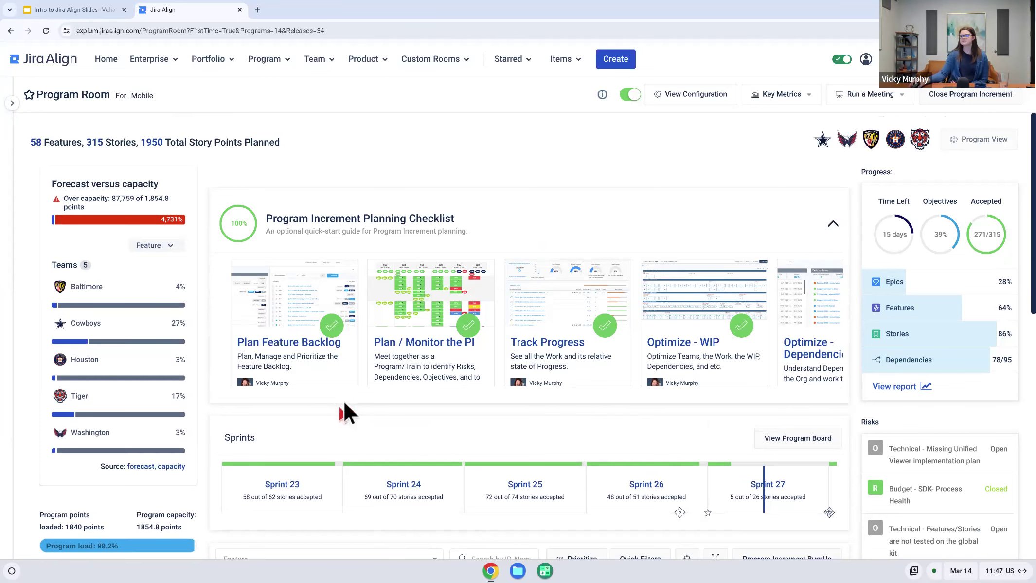
Examine the details and child stories of feature 4209, Chatbot JSON integrations, closing both without changes.
scroll(343, 404, "down", 3)
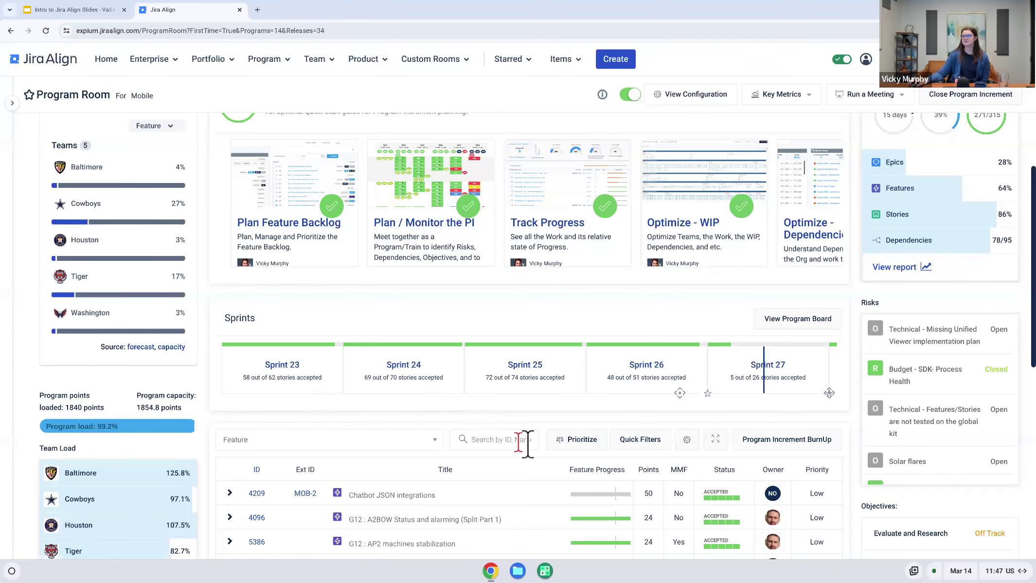
scroll(460, 425, "down", 4)
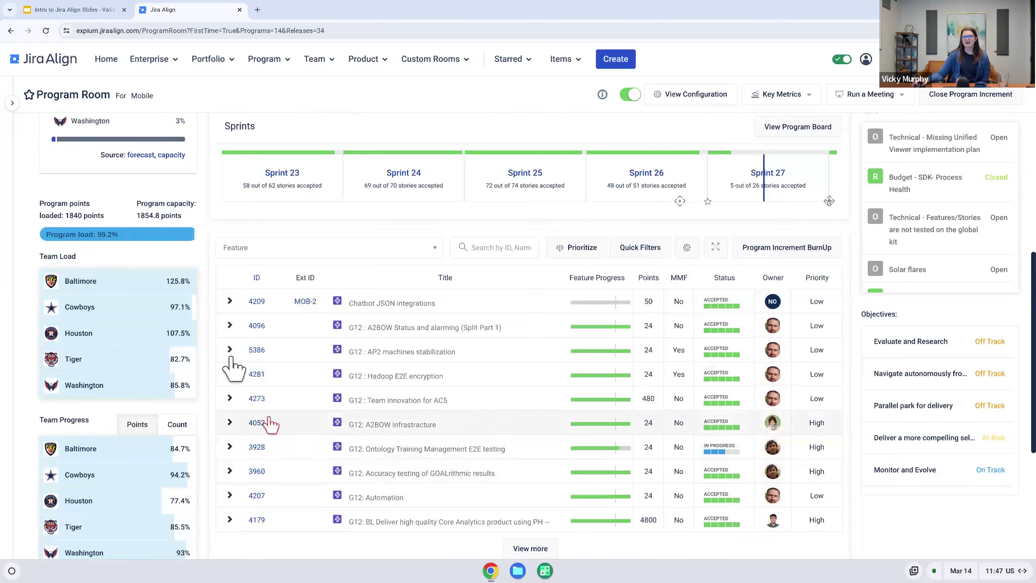
left_click(229, 300)
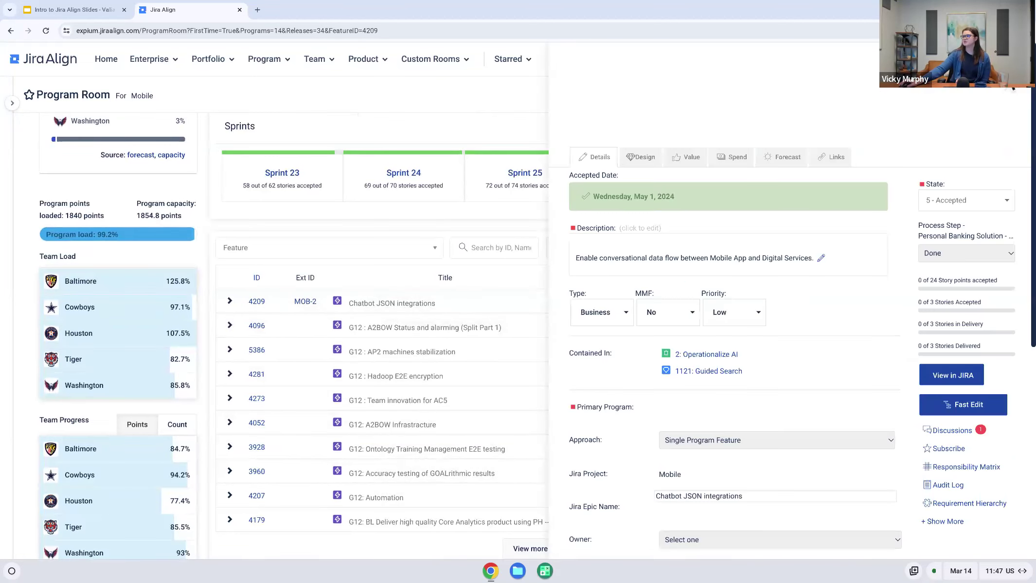
left_click(1005, 90)
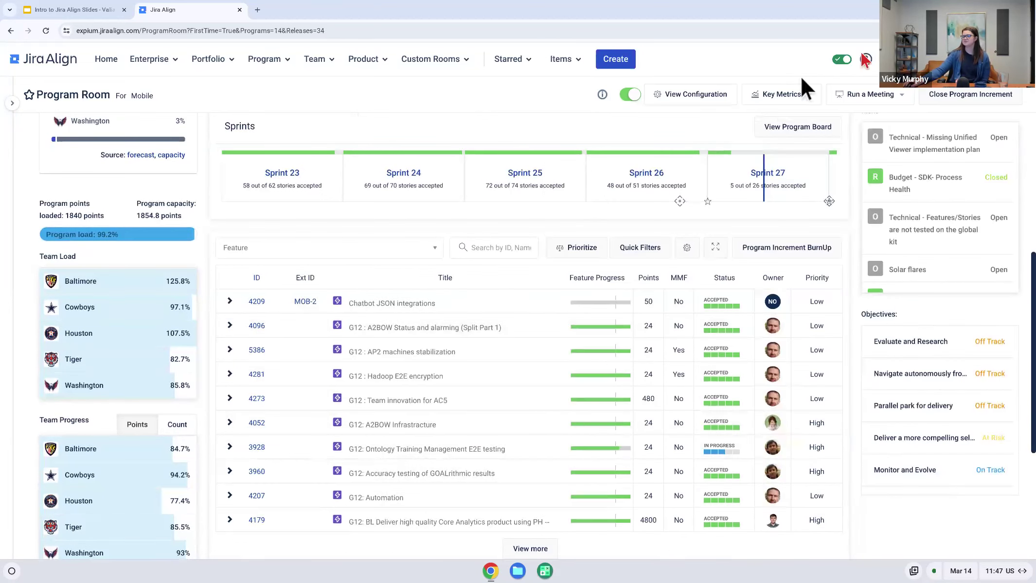
left_click(229, 301)
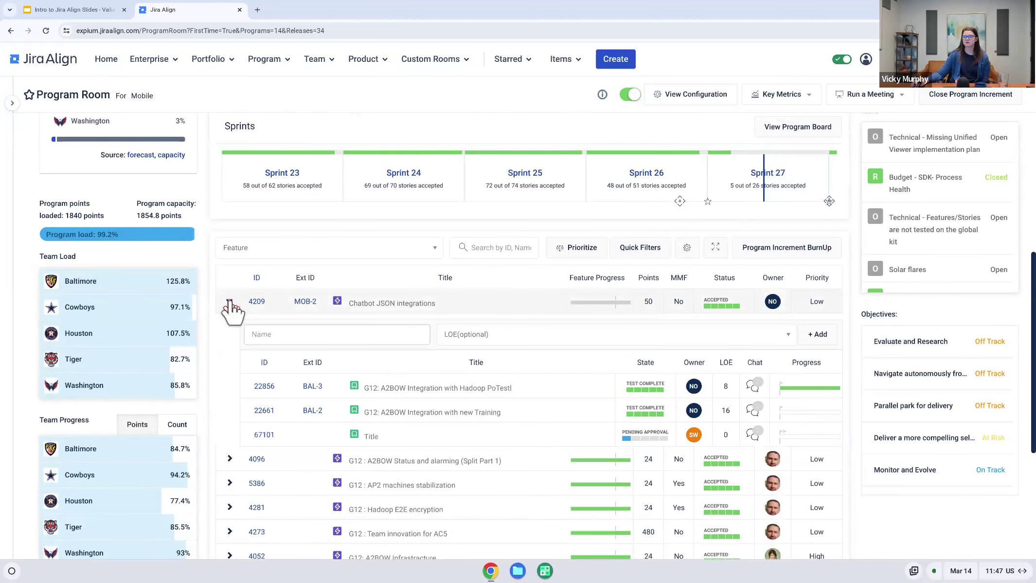
left_click(230, 301)
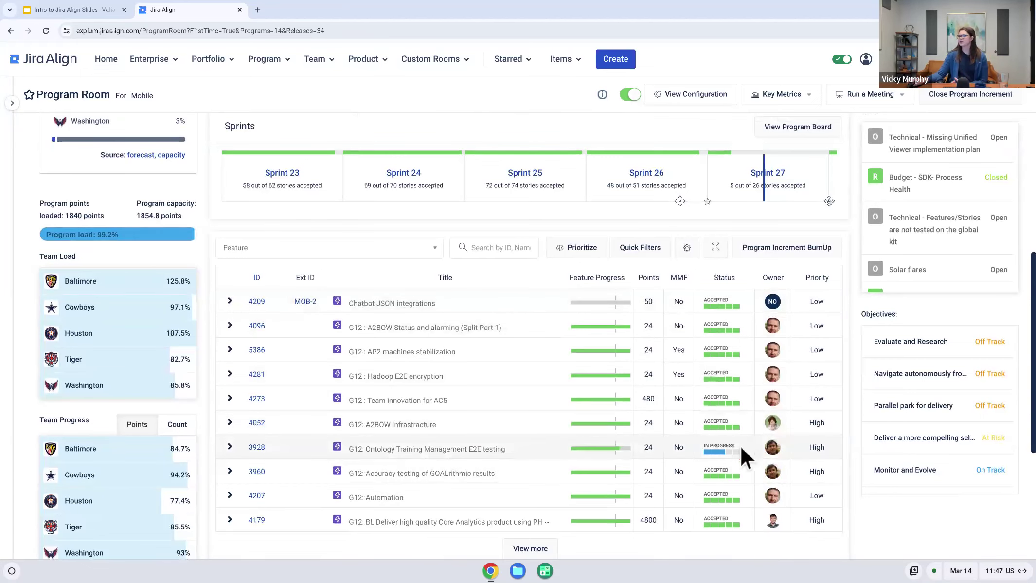
scroll(739, 445, "up", 6)
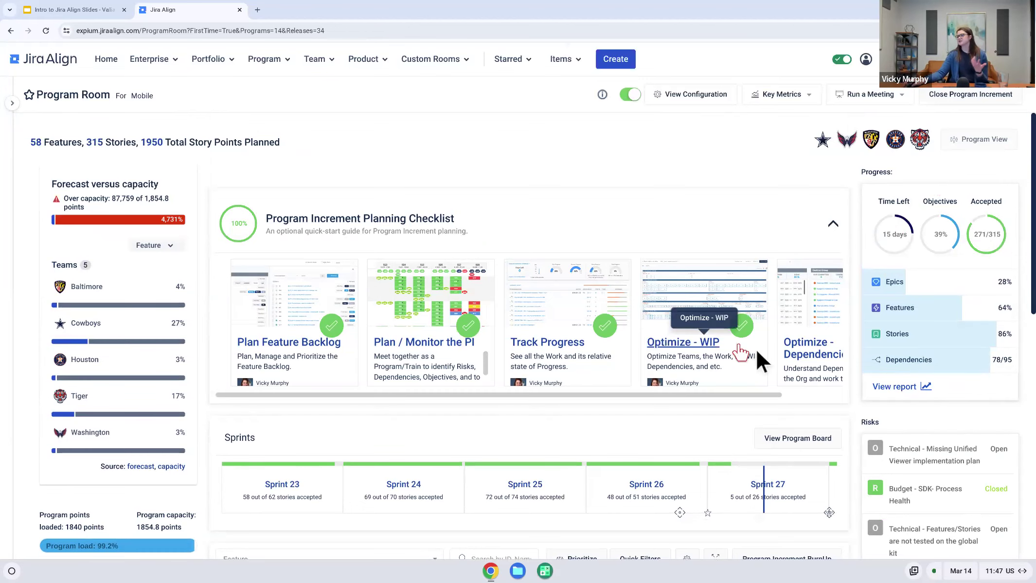
Look over the Mobile Program Room's features and objectives, and narrow the room to the Cowboys team.
scroll(798, 379, "down", 5)
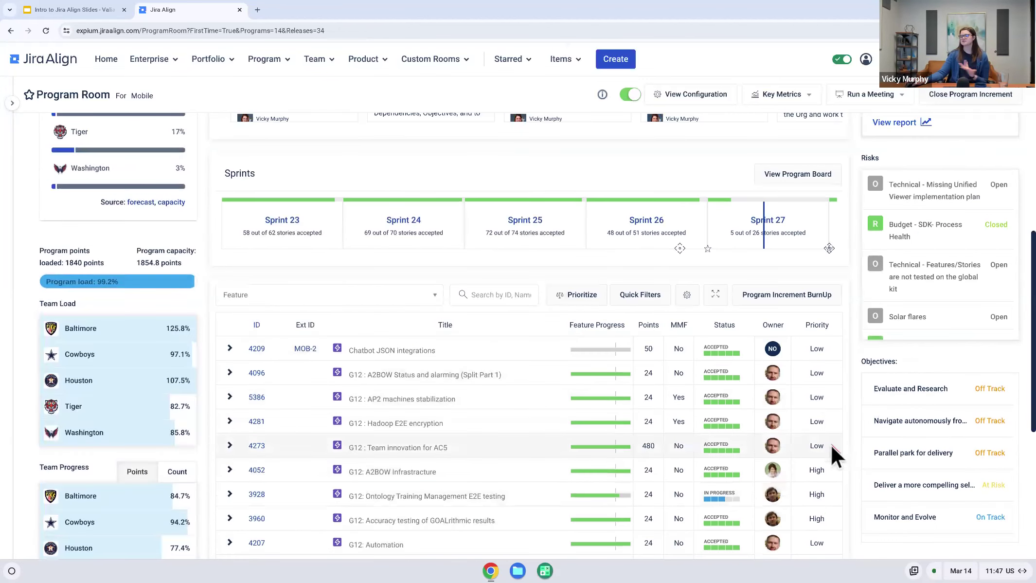
scroll(832, 430, "up", 2)
scroll(830, 433, "up", 4)
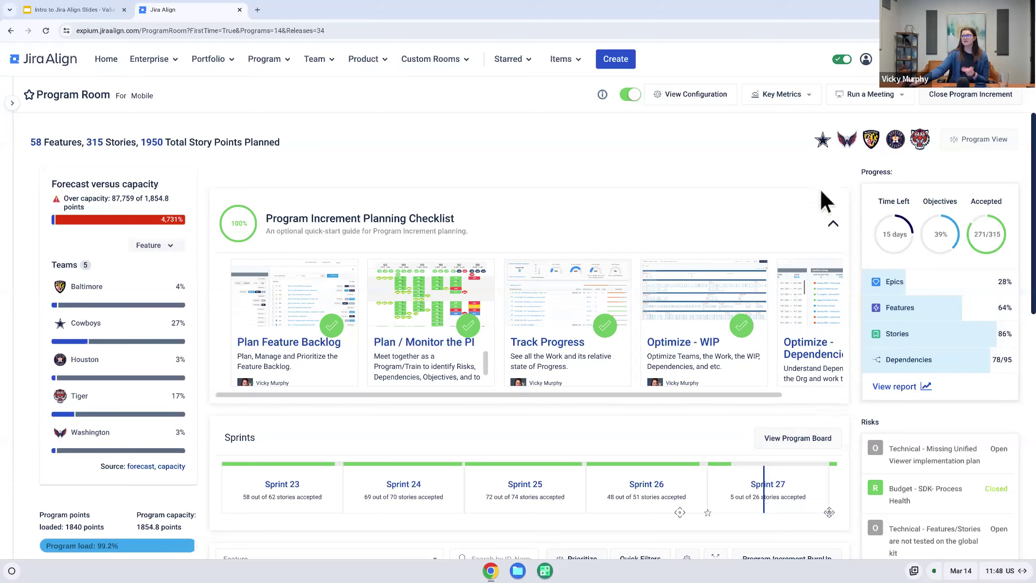
left_click(823, 140)
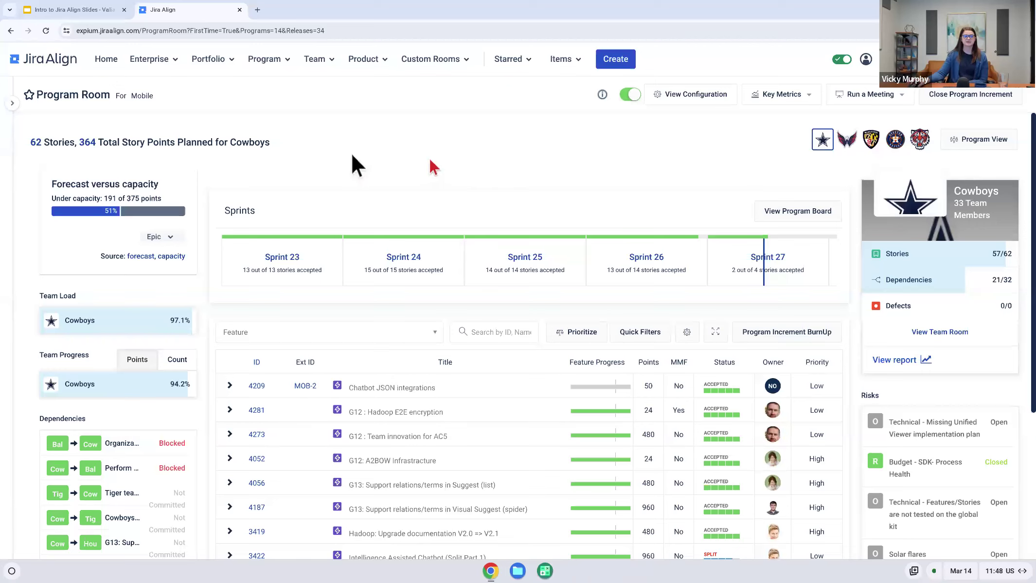
Open the Mobile program's Work tree for PI-5 and collapse the navigation sidebar.
mouse_move(25, 115)
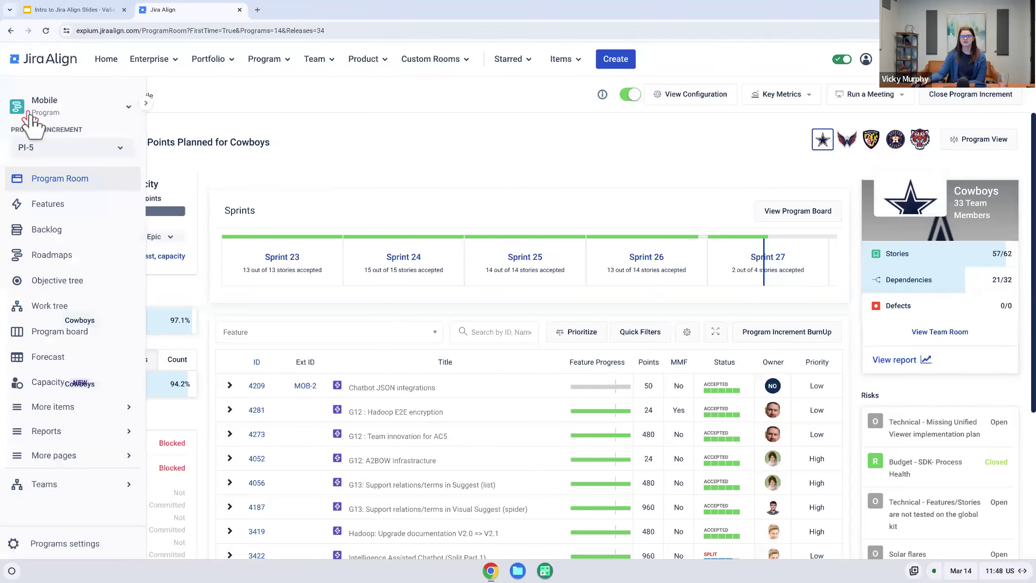
left_click(145, 103)
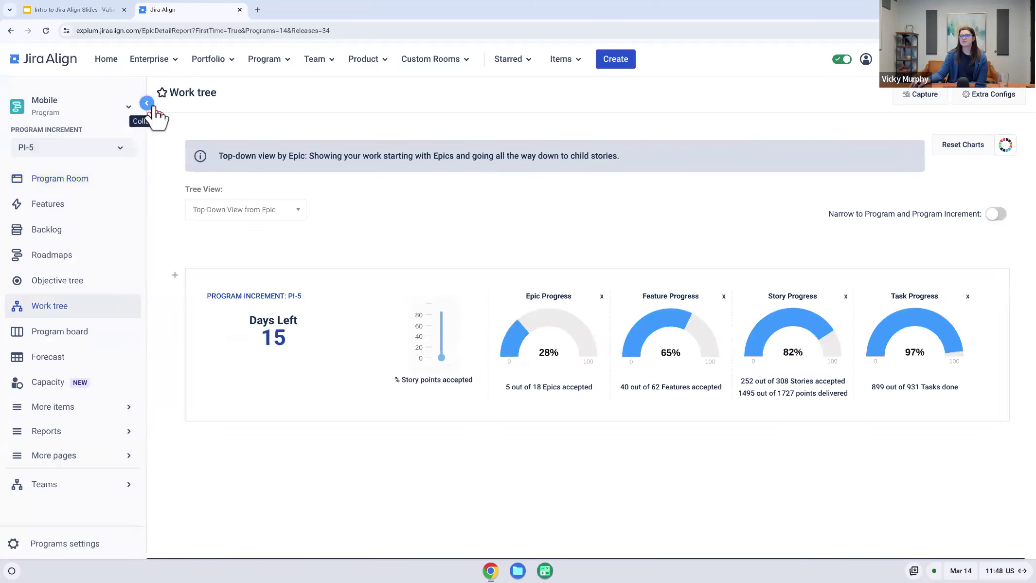
left_click(146, 103)
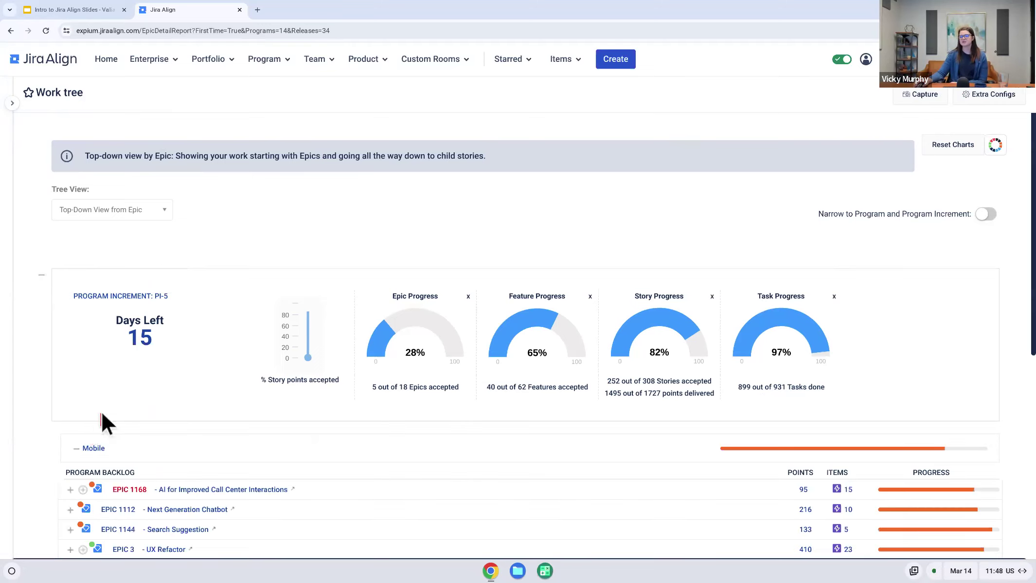
Expand epic 1168, AI for Improved Call Center Interactions, and its feature 5396 down to the child story.
scroll(101, 420, "down", 2)
scroll(115, 411, "down", 2)
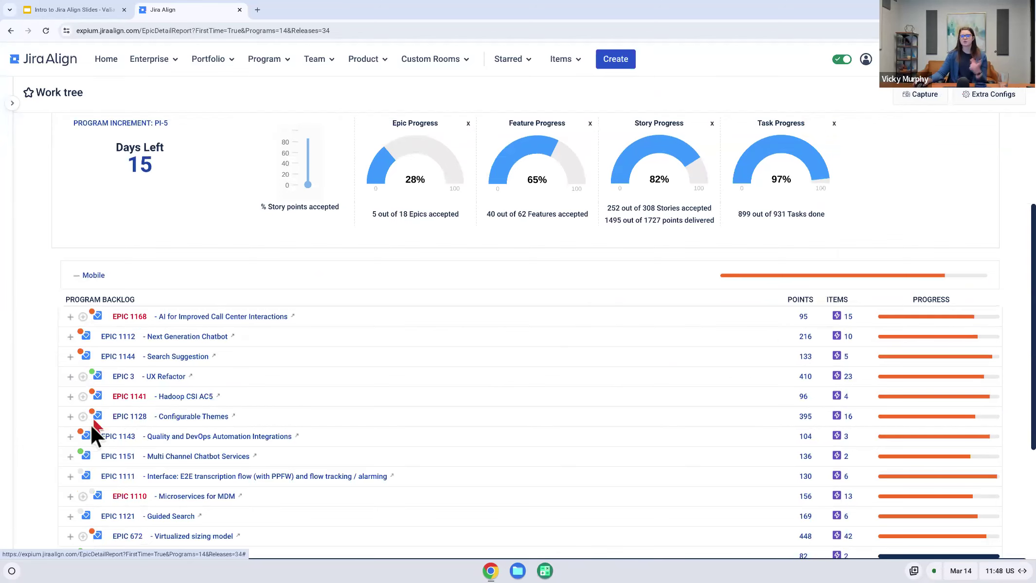
left_click(70, 317)
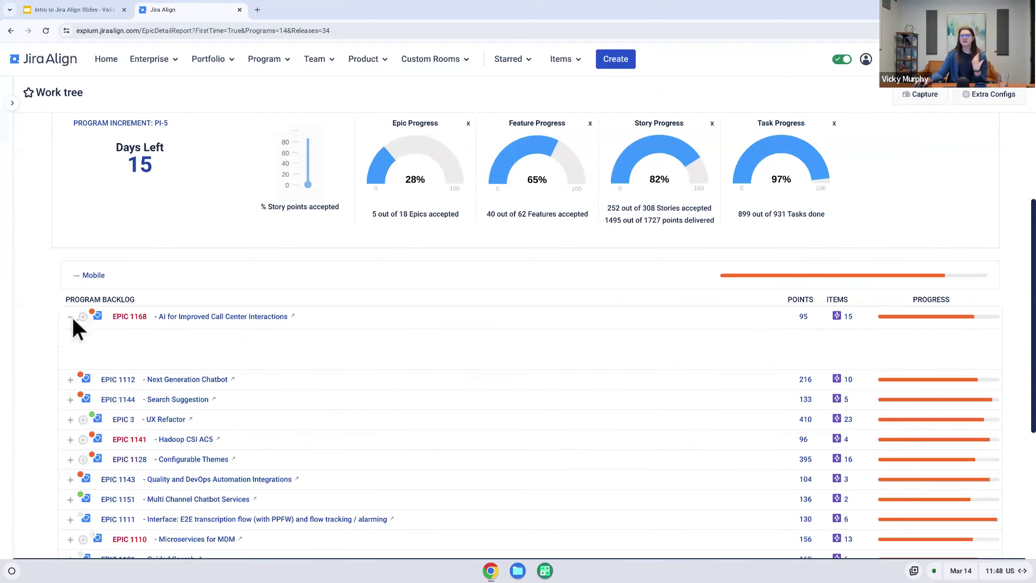
left_click(81, 339)
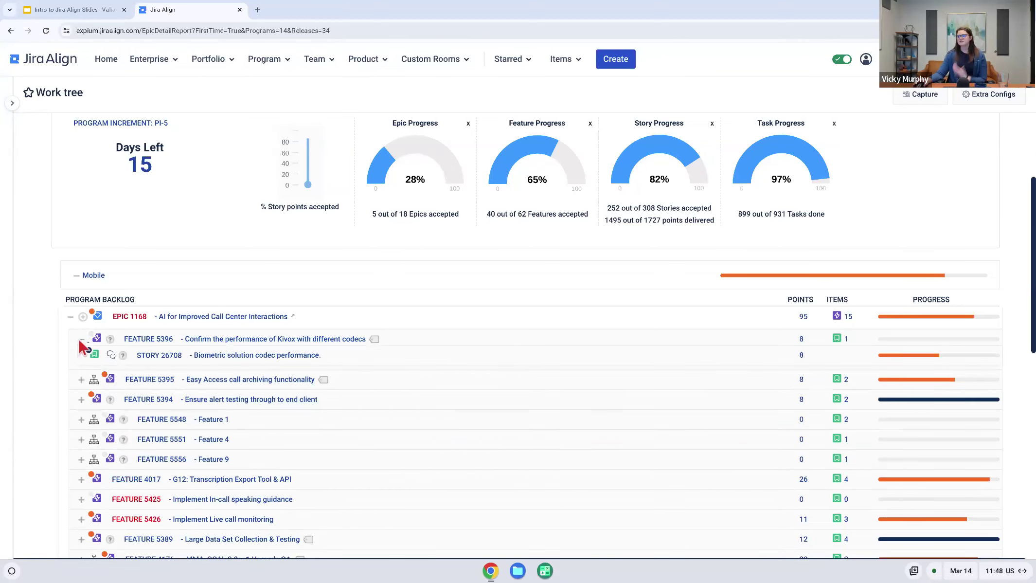
mouse_move(901, 354)
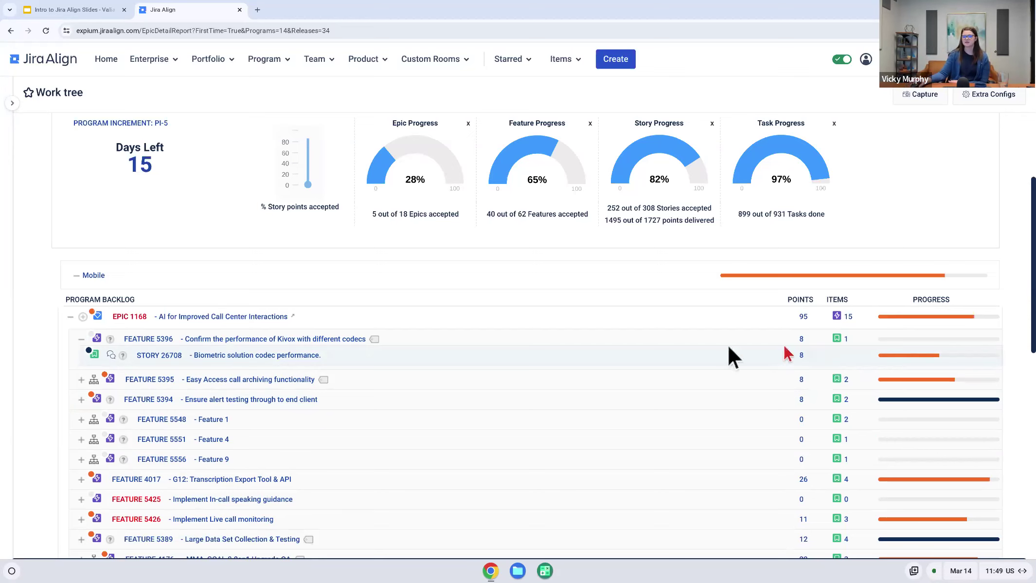
Examine the other features under epic 1168 and the available tree views, keeping the top-down view from epic.
scroll(148, 387, "down", 4)
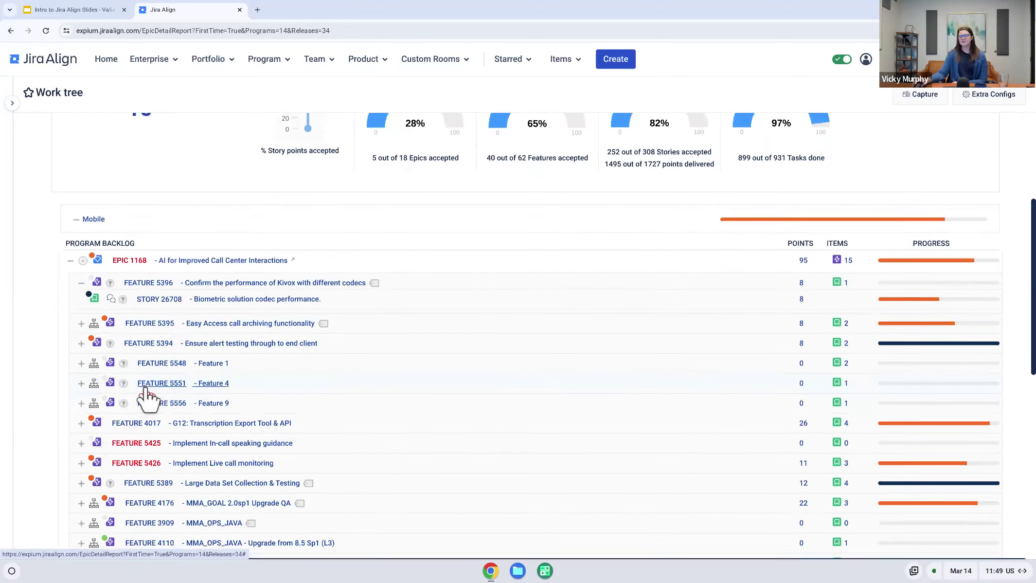
scroll(156, 391, "down", 1)
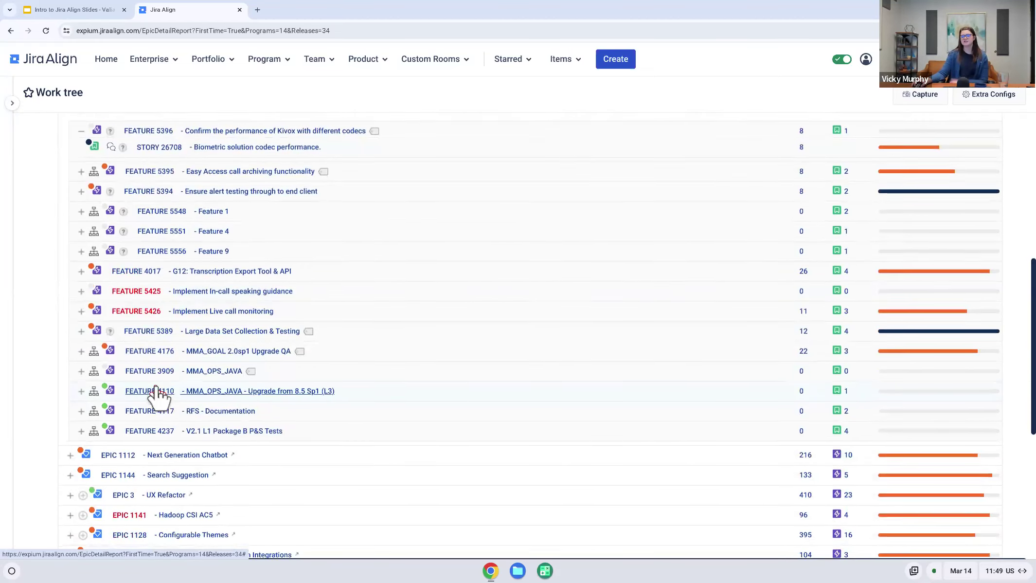
scroll(155, 391, "up", 8)
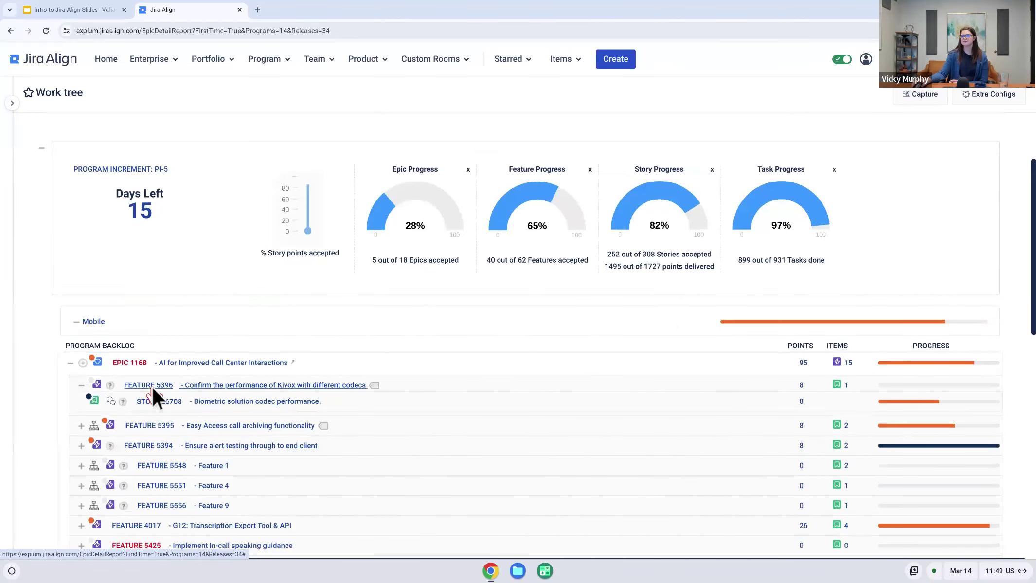
left_click(157, 214)
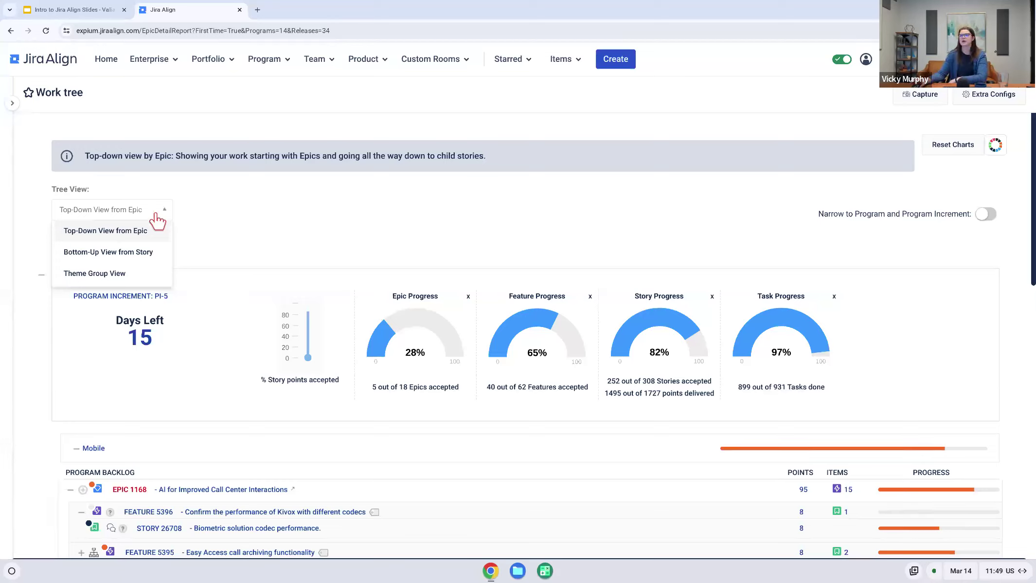
left_click(228, 214)
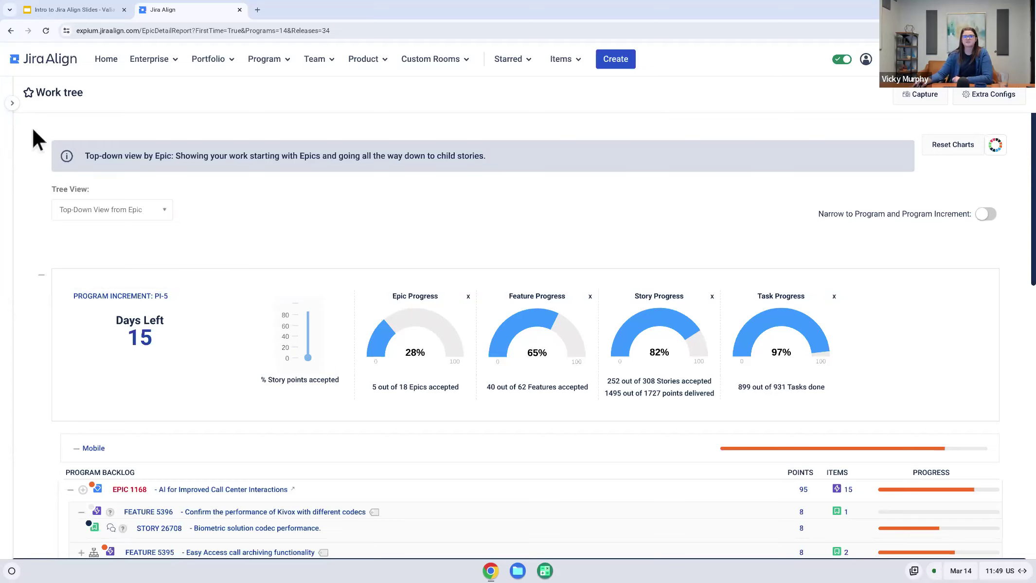
Open the Digital Services Portfolio Room and add PI-6 and PI-7 to the selected program increments alongside PI-5.
left_click(207, 61)
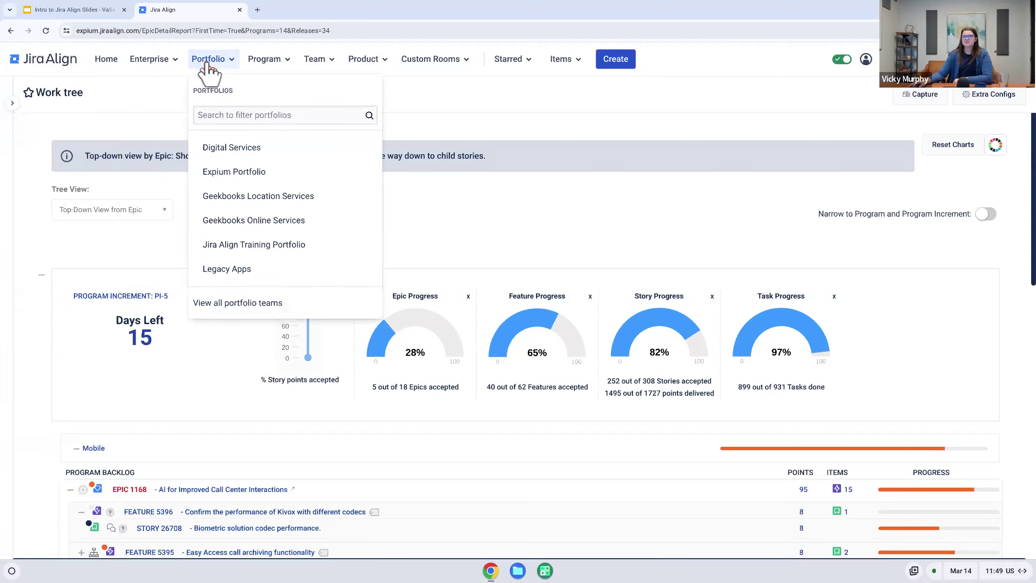
left_click(232, 149)
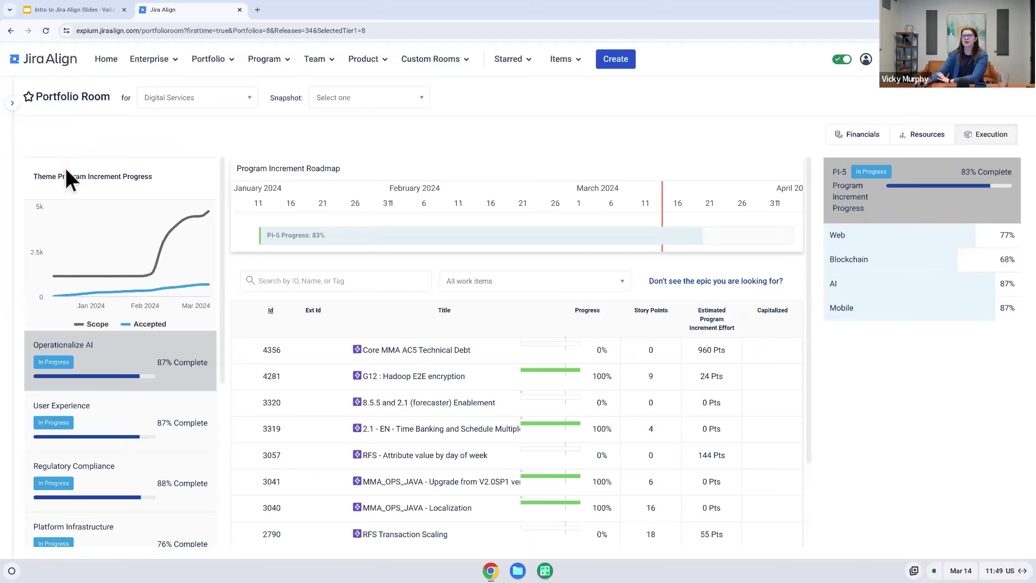
mouse_move(11, 106)
left_click(50, 156)
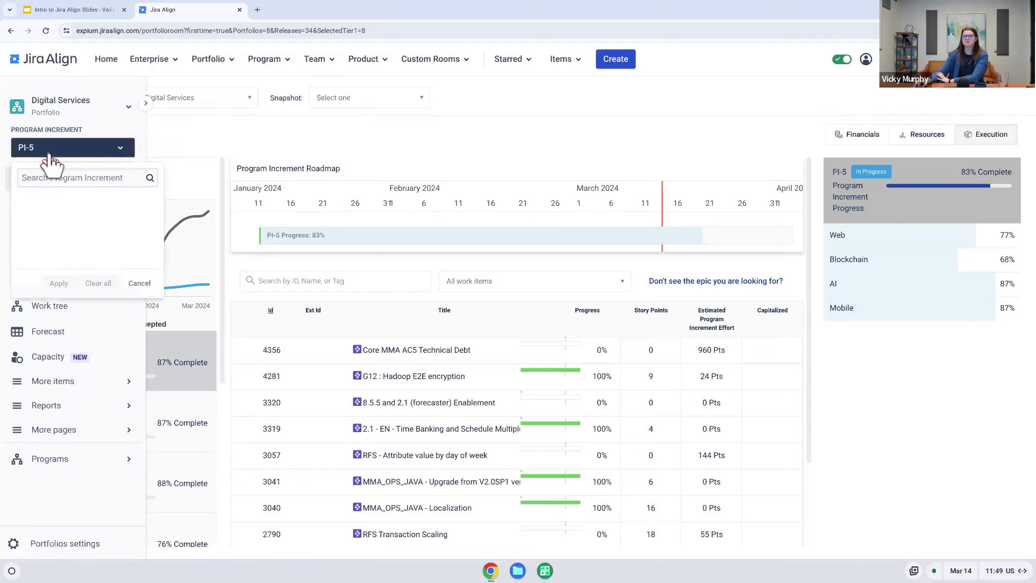
left_click(45, 297)
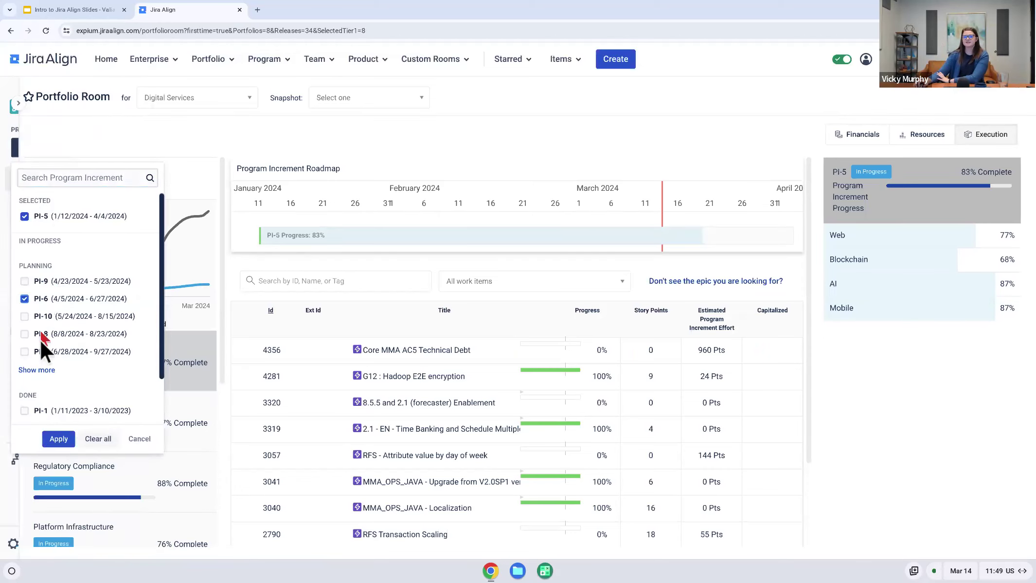
left_click(42, 351)
left_click(62, 440)
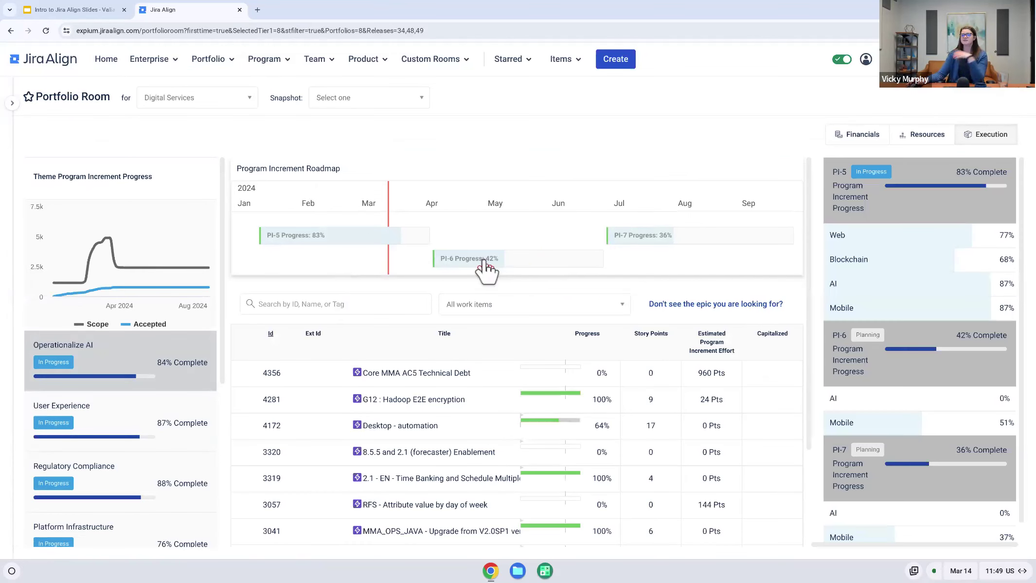
Review the Program Increment Roadmap, the User Experience theme's progress and each program's accepted story points in the Execution view.
mouse_move(483, 261)
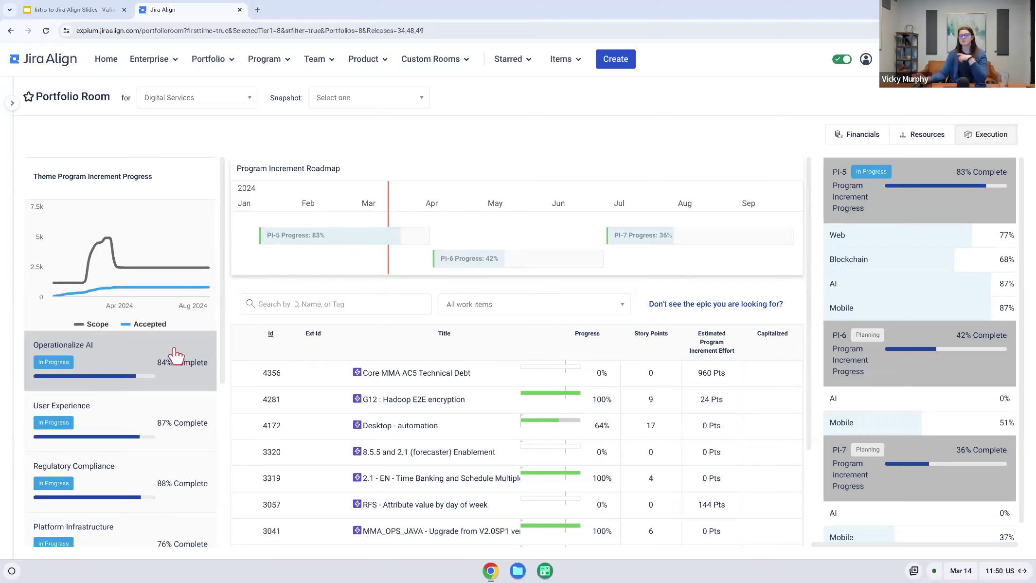
left_click(184, 438)
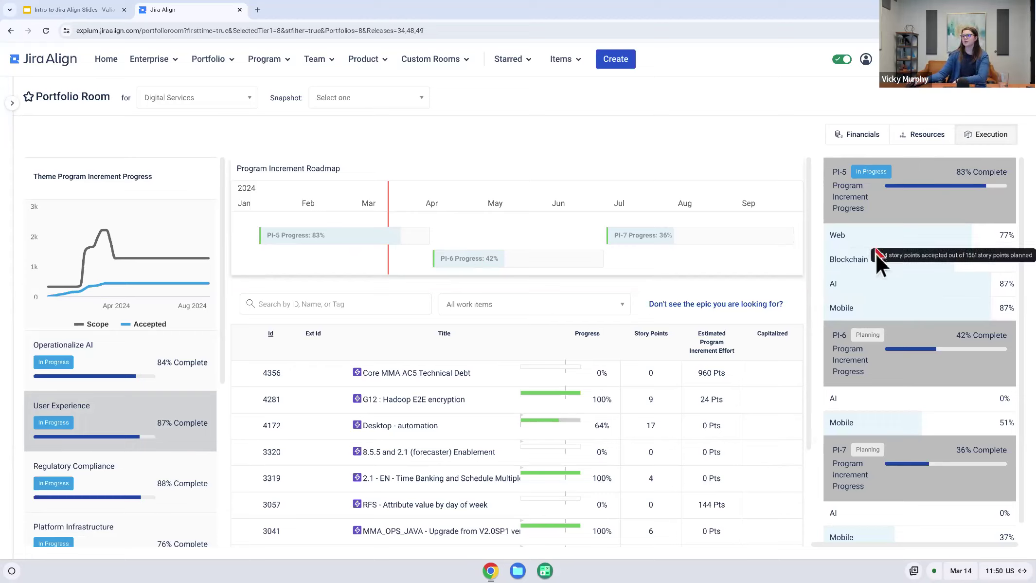
mouse_move(867, 259)
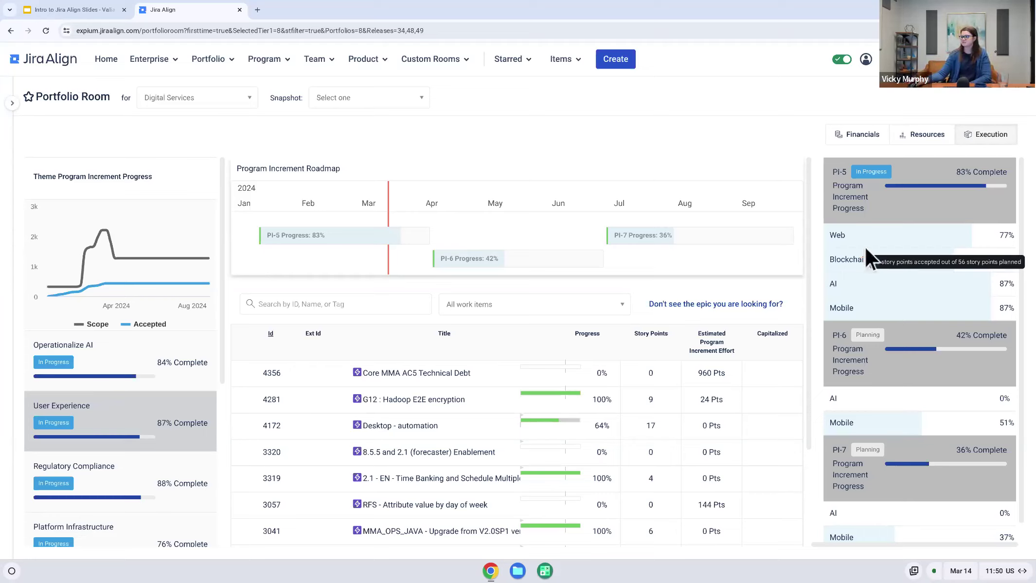
scroll(864, 247, "down", 1)
scroll(871, 229, "up", 1)
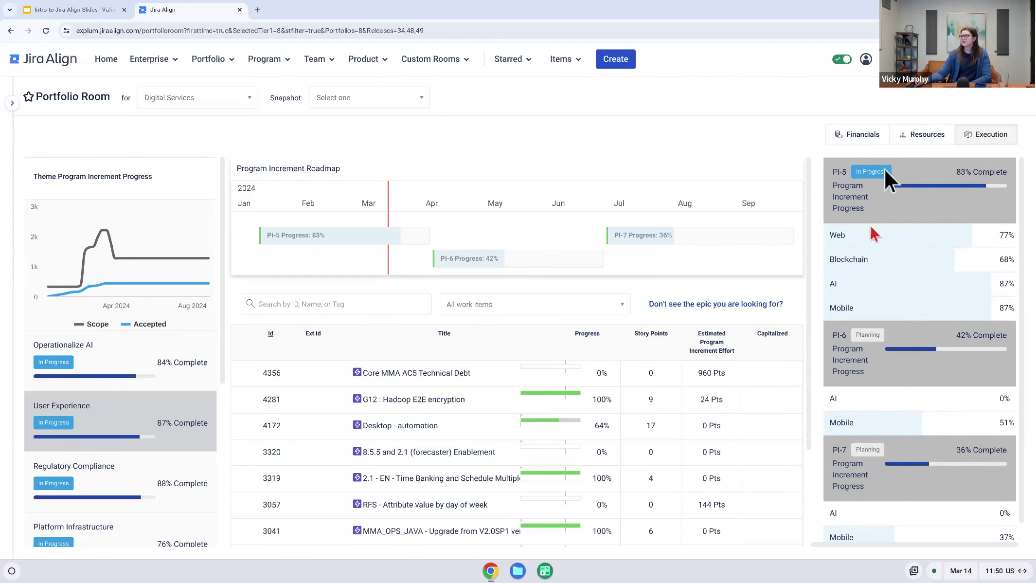
Review the portfolio's program loads in the Resources view, and its team cost and work spend in the Financials view.
left_click(925, 136)
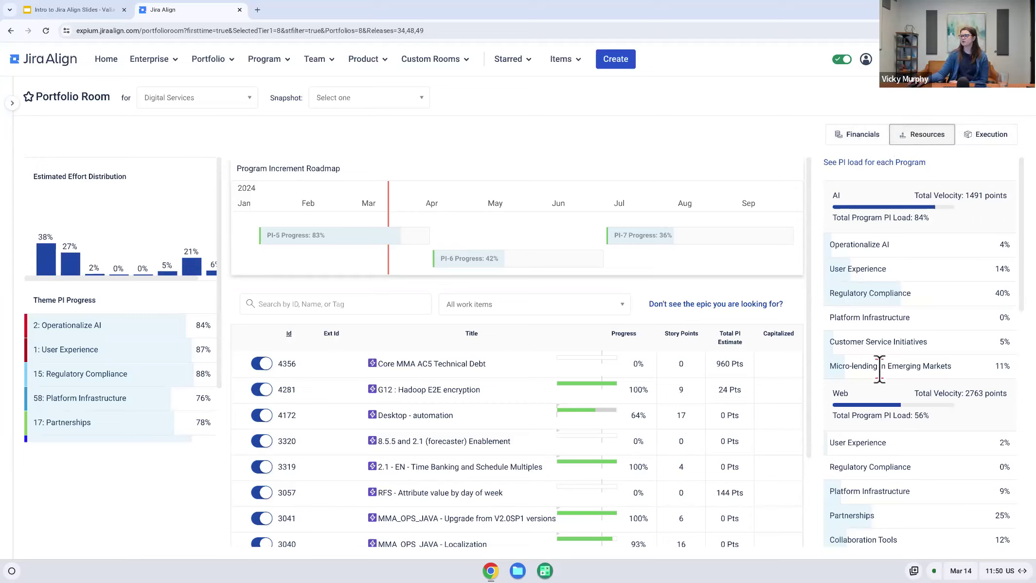
mouse_move(880, 369)
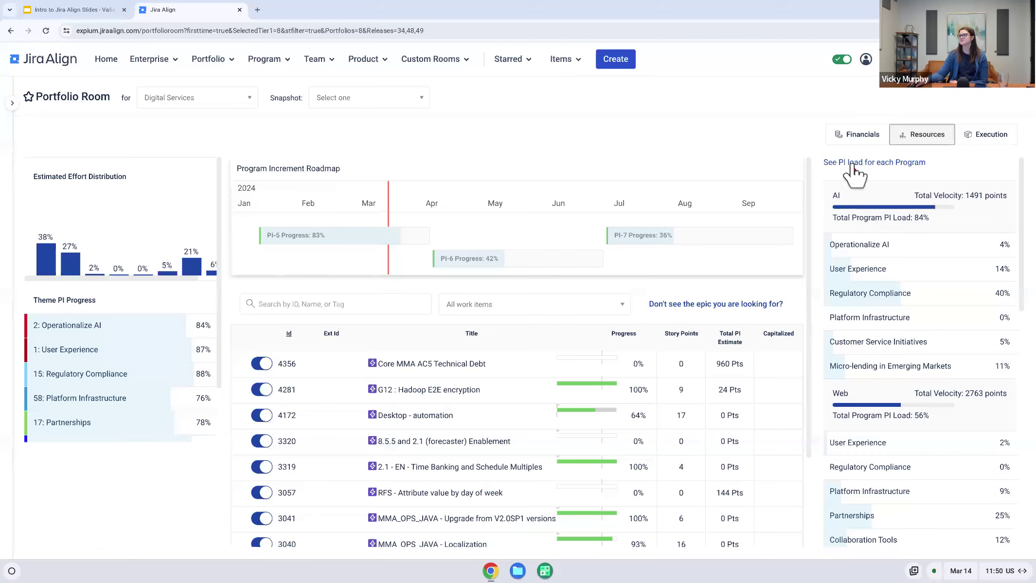
left_click(852, 142)
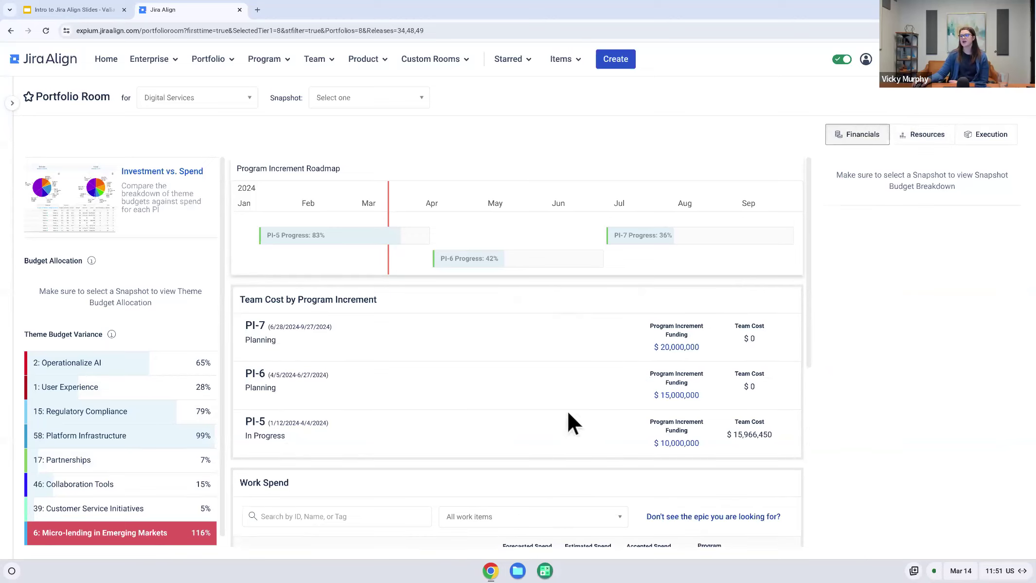
scroll(569, 408, "down", 1)
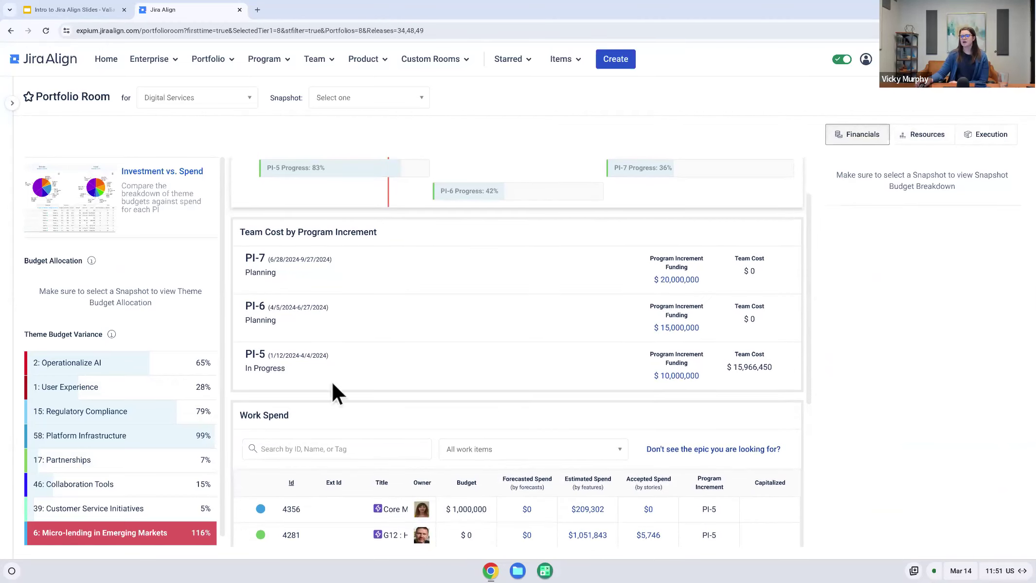
scroll(332, 382, "down", 2)
scroll(335, 389, "down", 1)
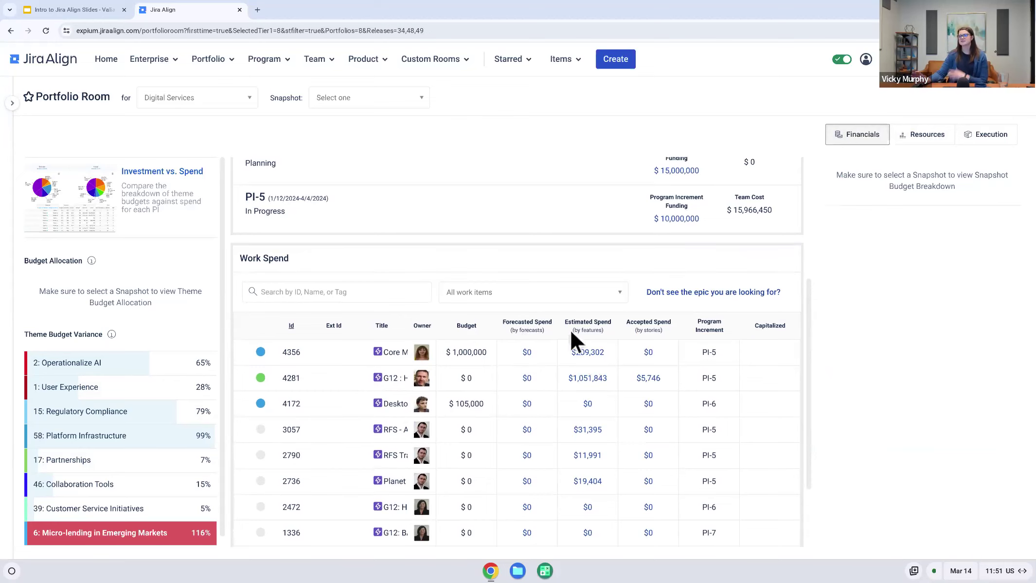
mouse_move(570, 329)
scroll(570, 328, "up", 4)
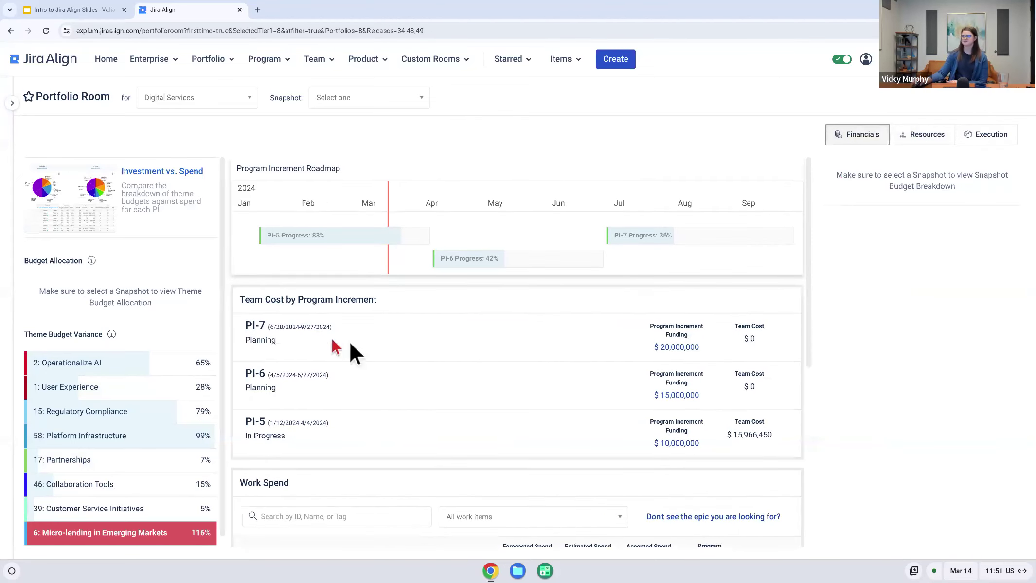
Open the Digital Services portfolio's OKR Hub and review the goal and objective tiers and the portfolios available for filtering.
mouse_move(2, 259)
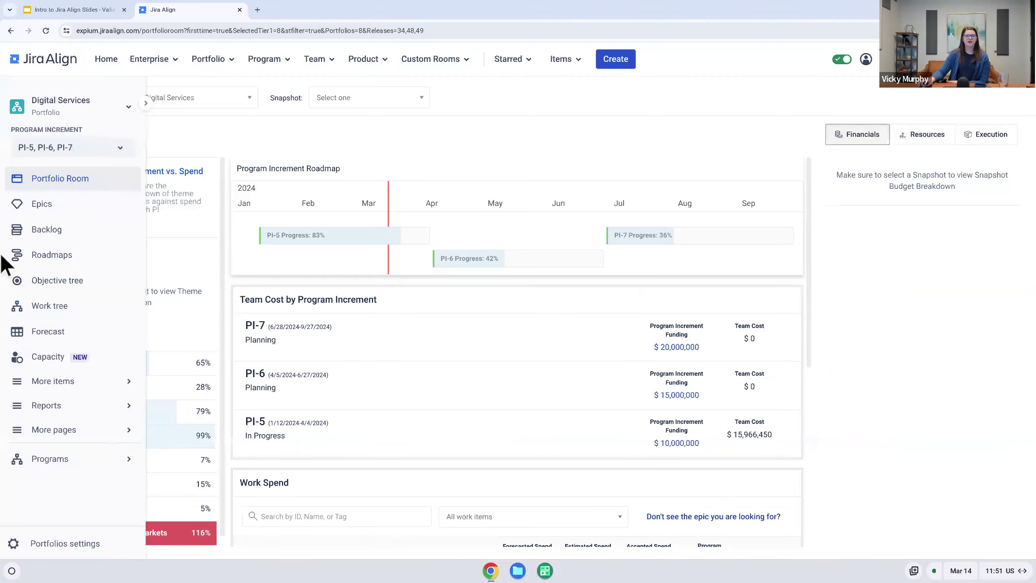
left_click(68, 281)
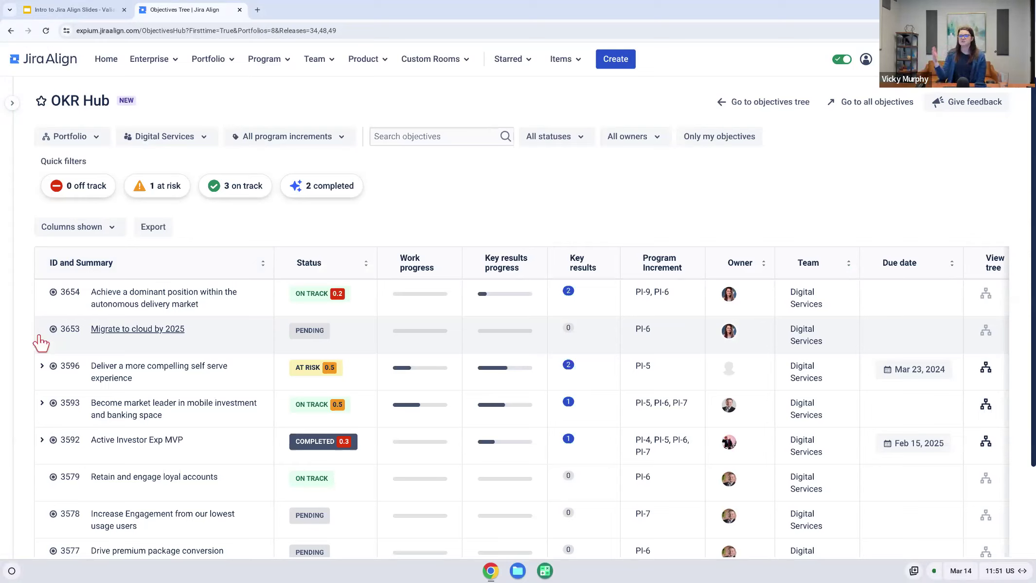
left_click(91, 136)
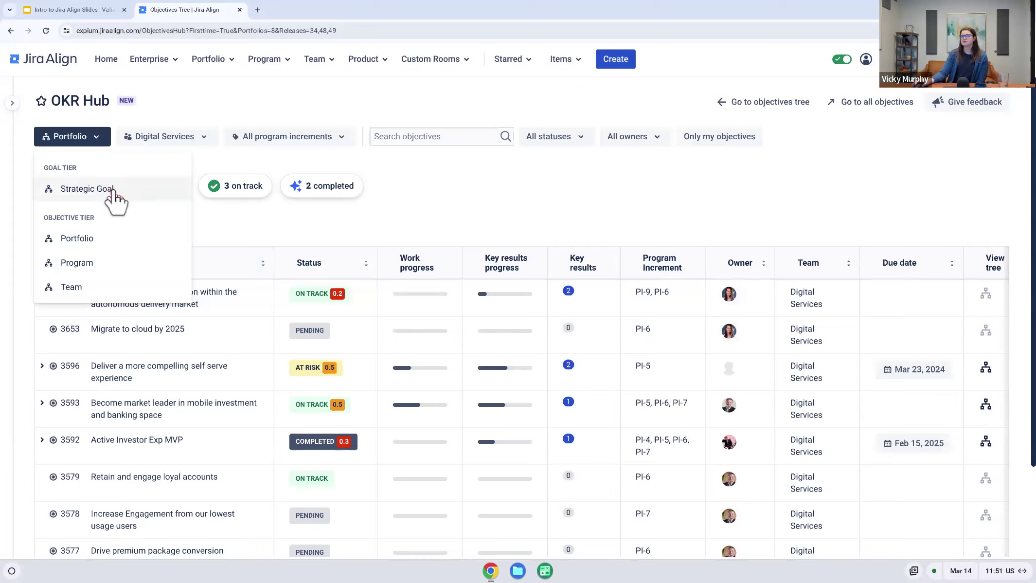
left_click(286, 223)
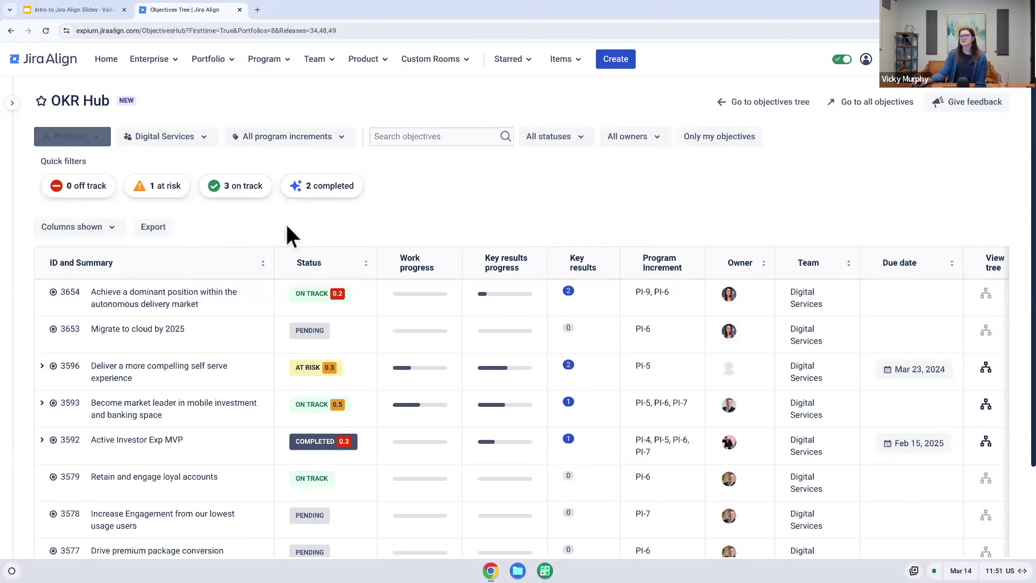
left_click(185, 137)
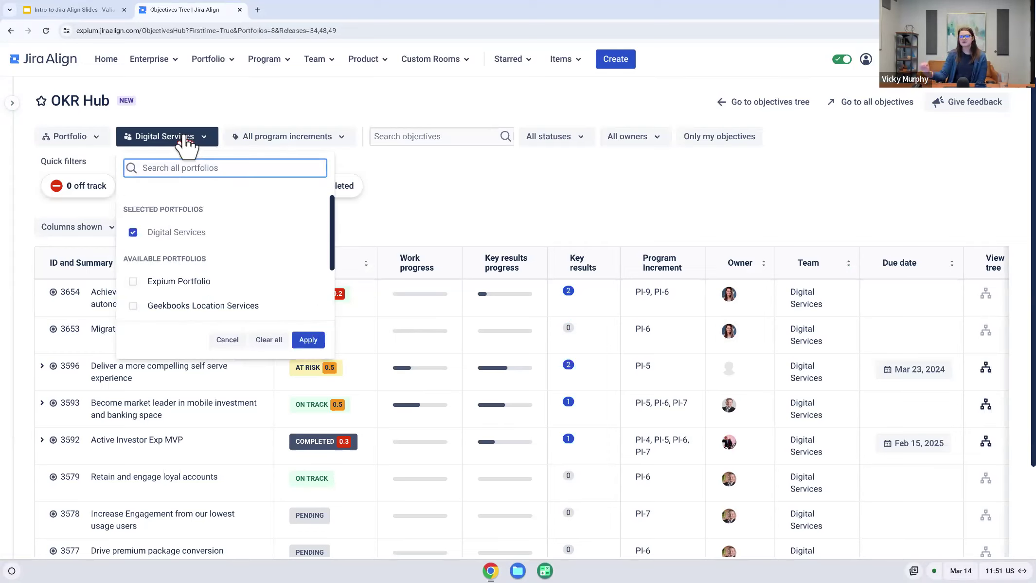
left_click(185, 139)
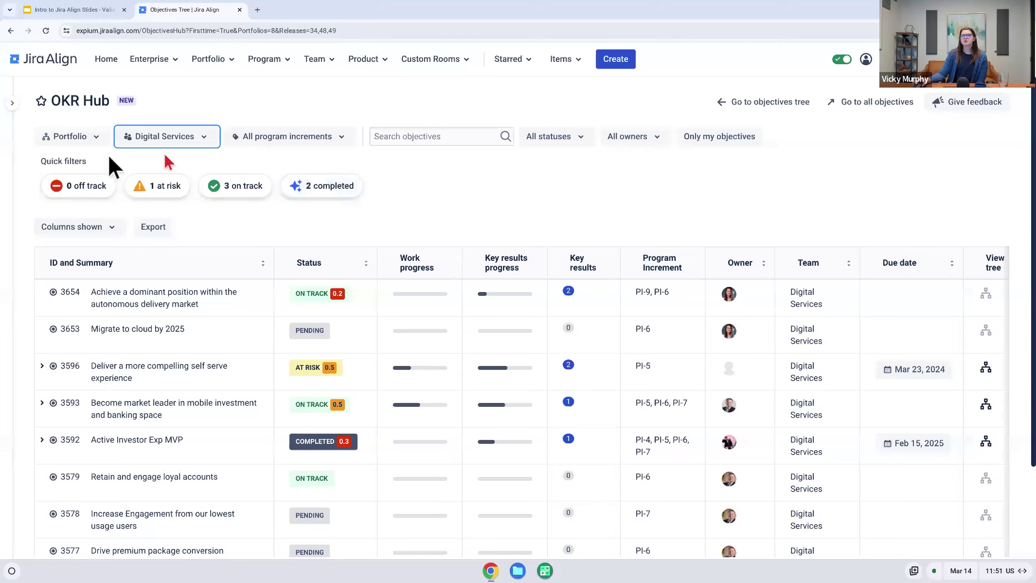
Check the at-risk objectives with the quick filter, clear it, and expand objective 3596 and its child objective 1247.
left_click(151, 189)
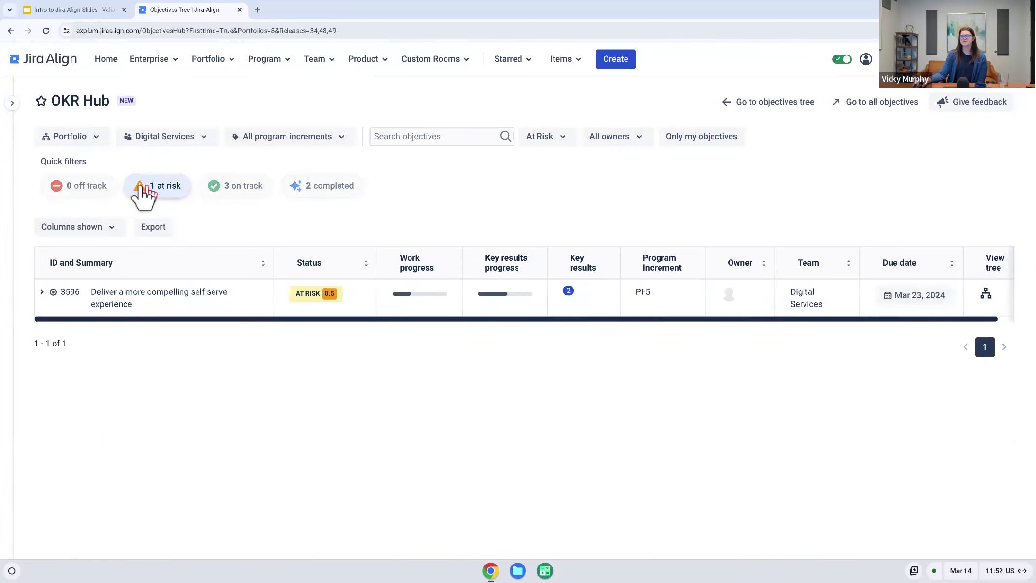
left_click(150, 191)
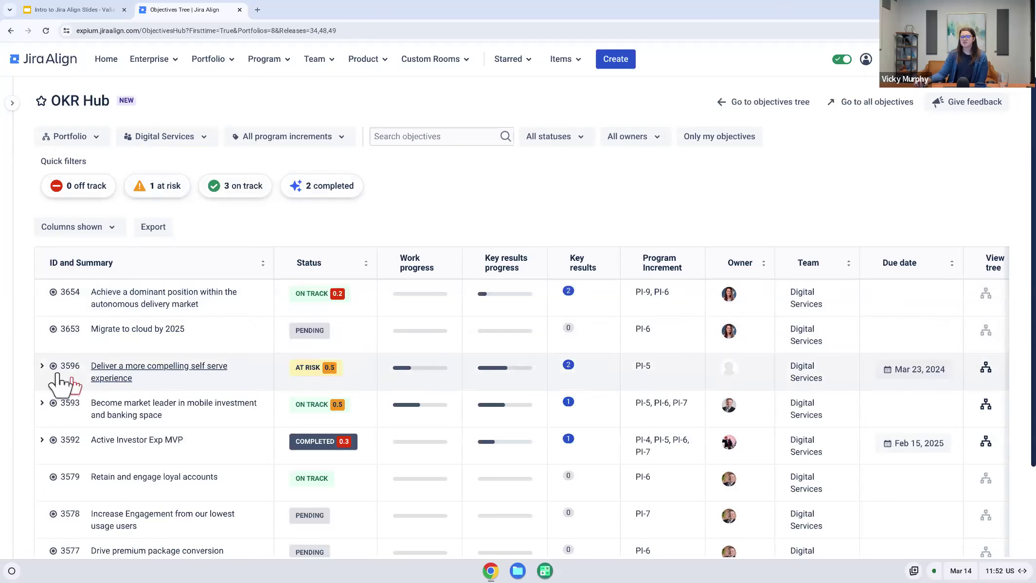
left_click(42, 366)
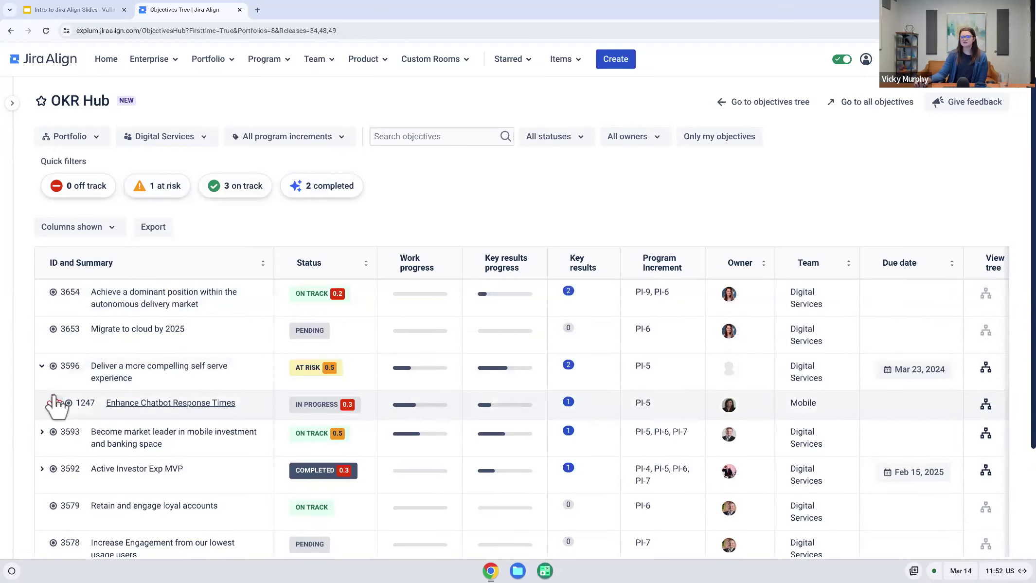
left_click(56, 404)
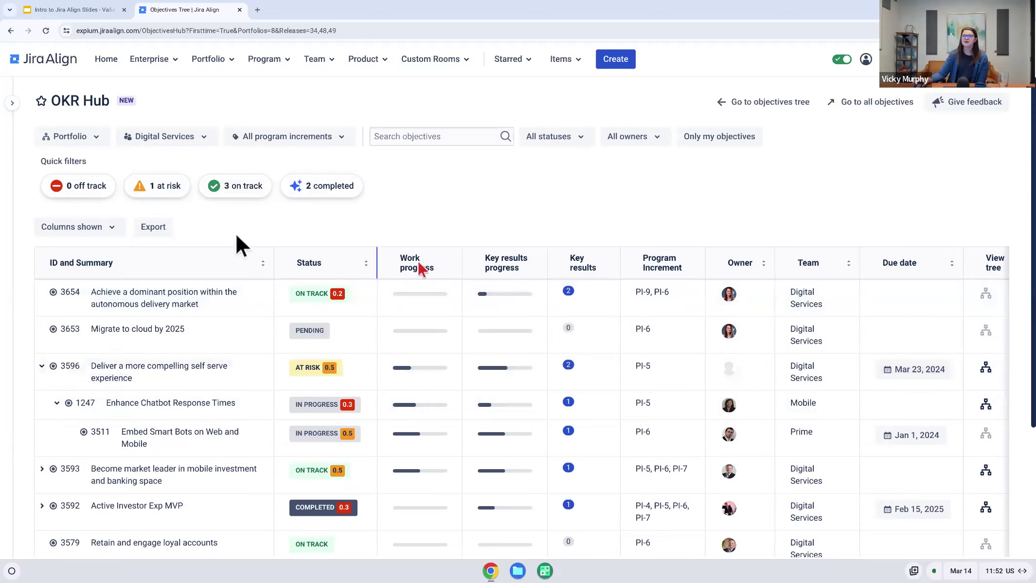
Review the columns that can be shown in the objectives table, keeping the current selection.
left_click(74, 228)
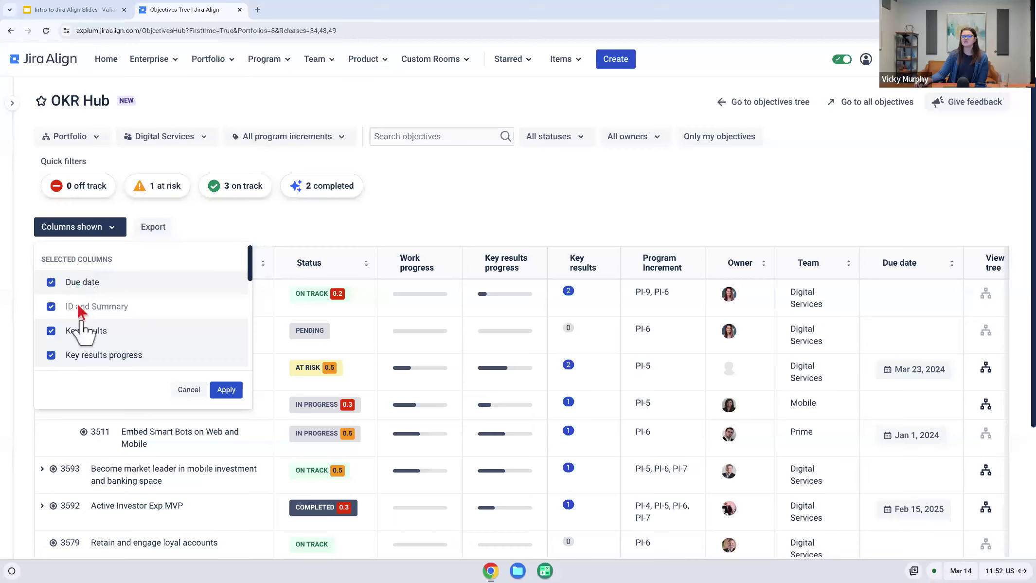
scroll(88, 324, "down", 3)
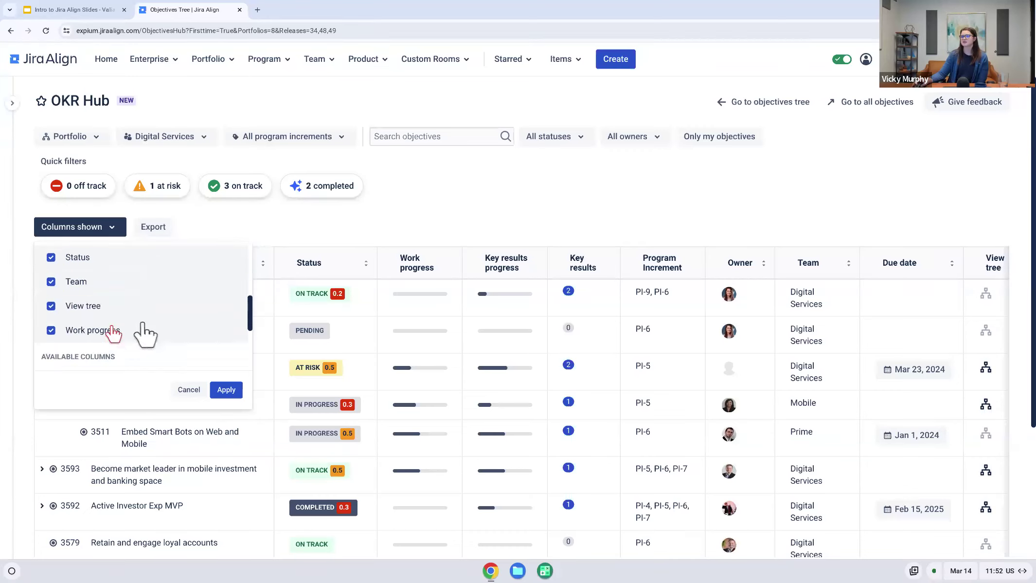
left_click(282, 218)
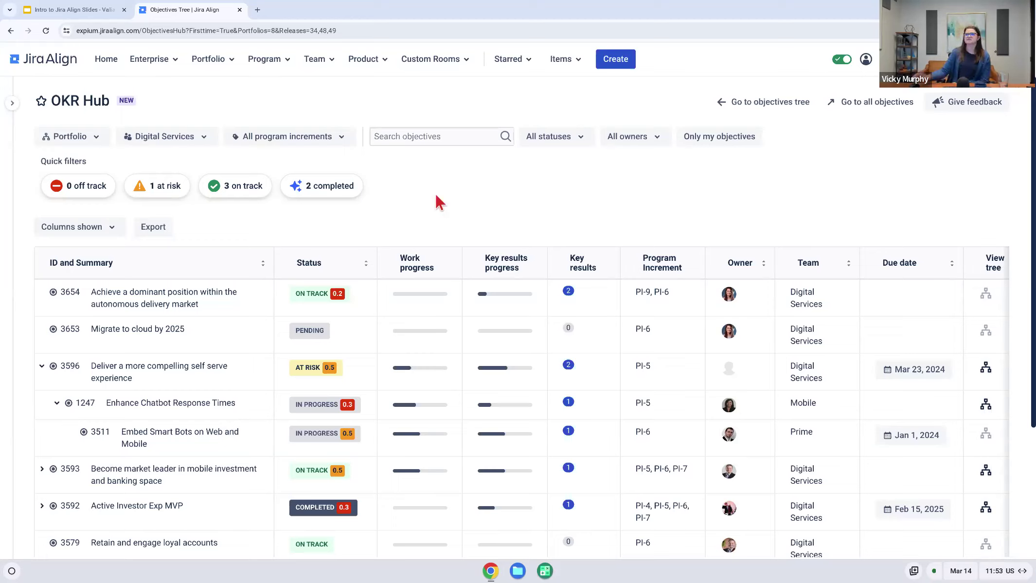
Switch to the Intro to Jira Align slides in Google Slides, present slide 19 and the contact slide after it, and exit the slideshow.
left_click(37, 8)
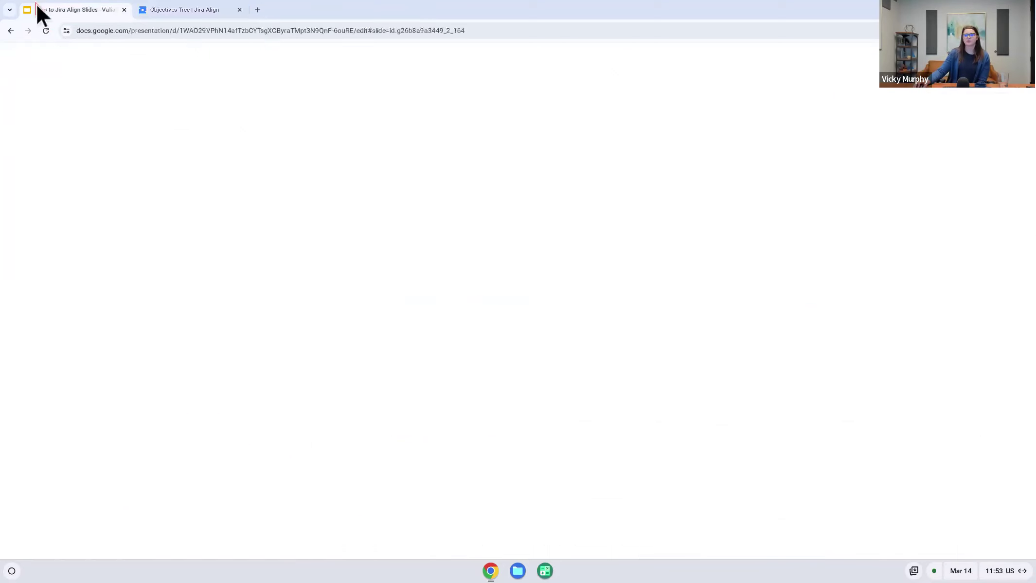
scroll(29, 326, "down", 3)
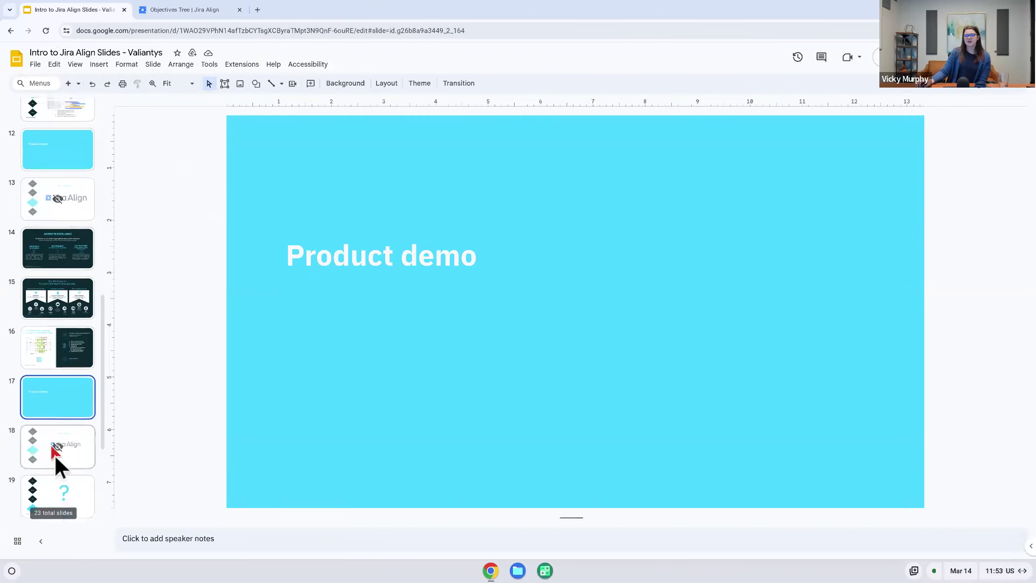
left_click(56, 491)
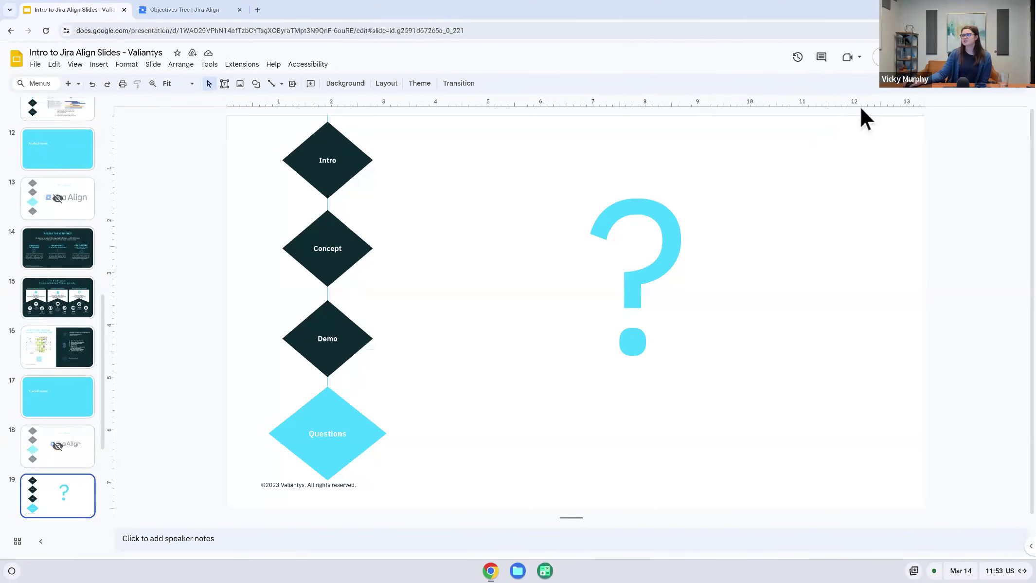
left_click(878, 57)
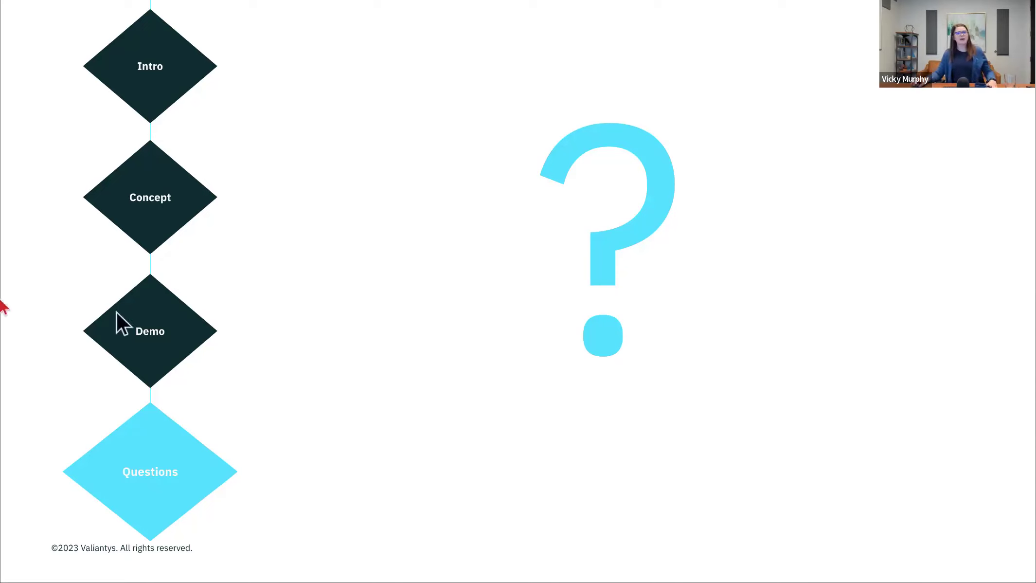
left_click(418, 365)
key("Escape")
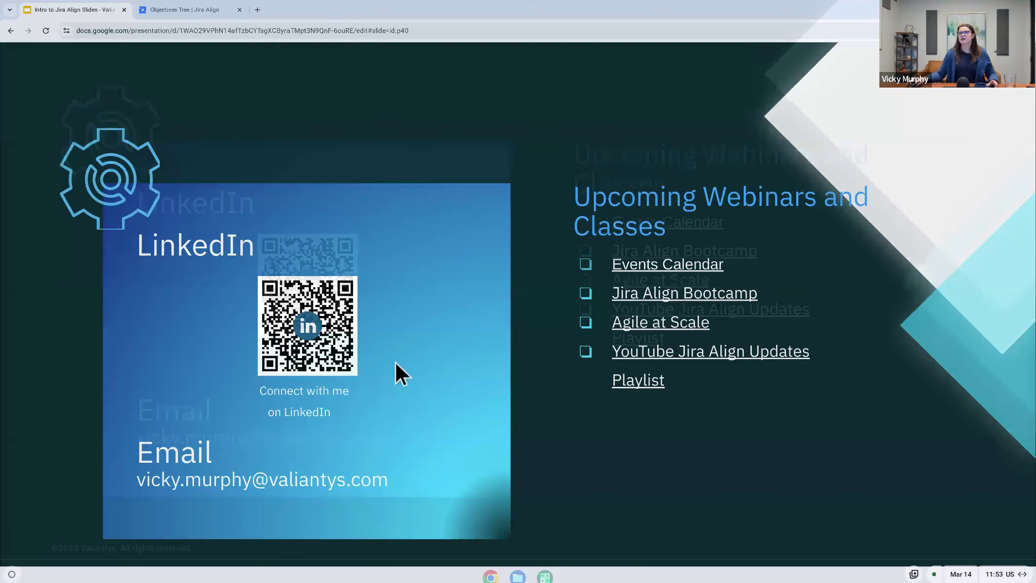
Switch back to Jira Align and open the Digital Services portfolio's roadmap for PI-5, PI-6 and PI-7.
left_click(189, 8)
left_click(14, 103)
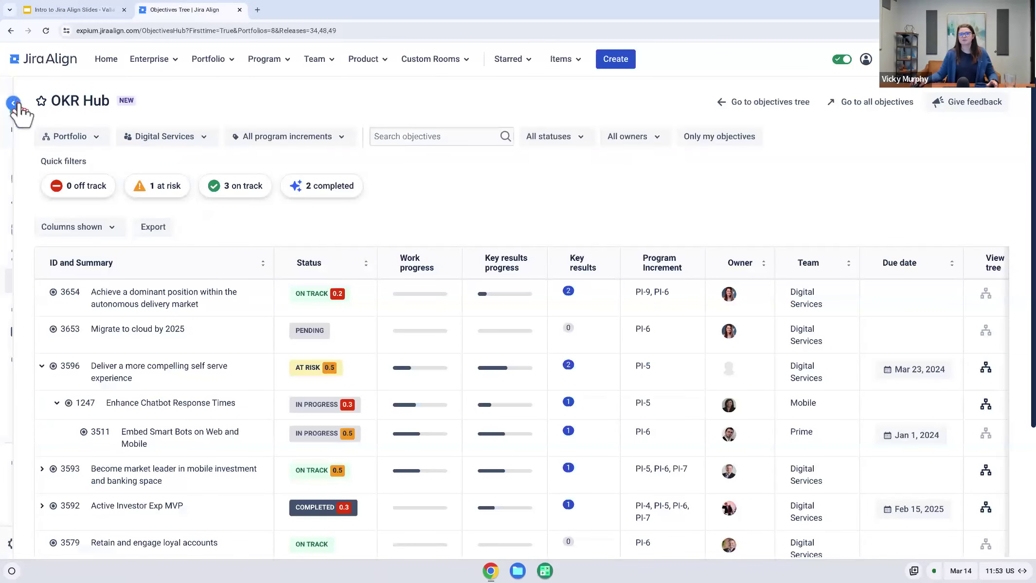
left_click(53, 255)
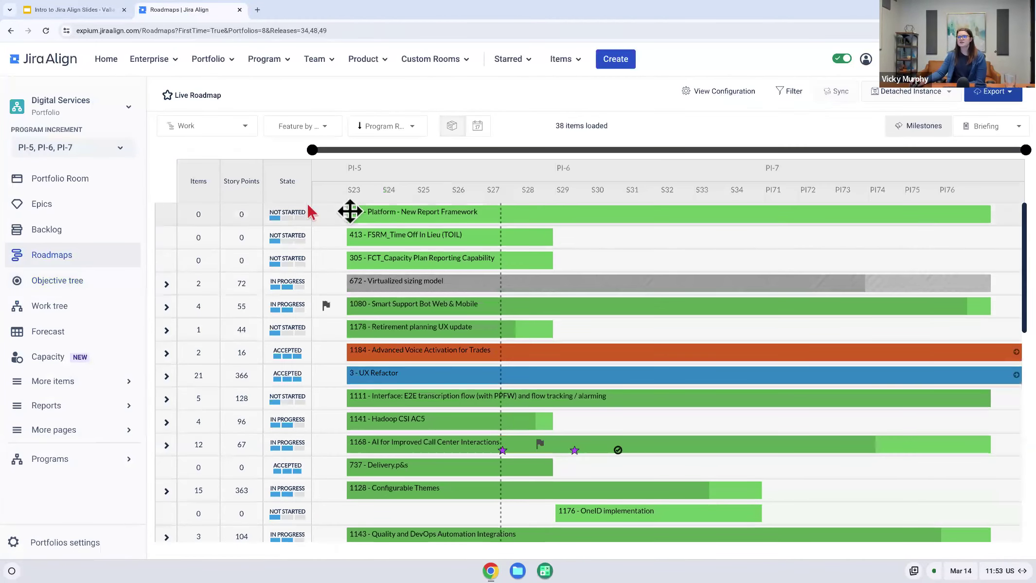
Mark epic 271, Platform - New Report Framework, as At Risk on the roadmap and sync the health change to the epic.
left_click(373, 214)
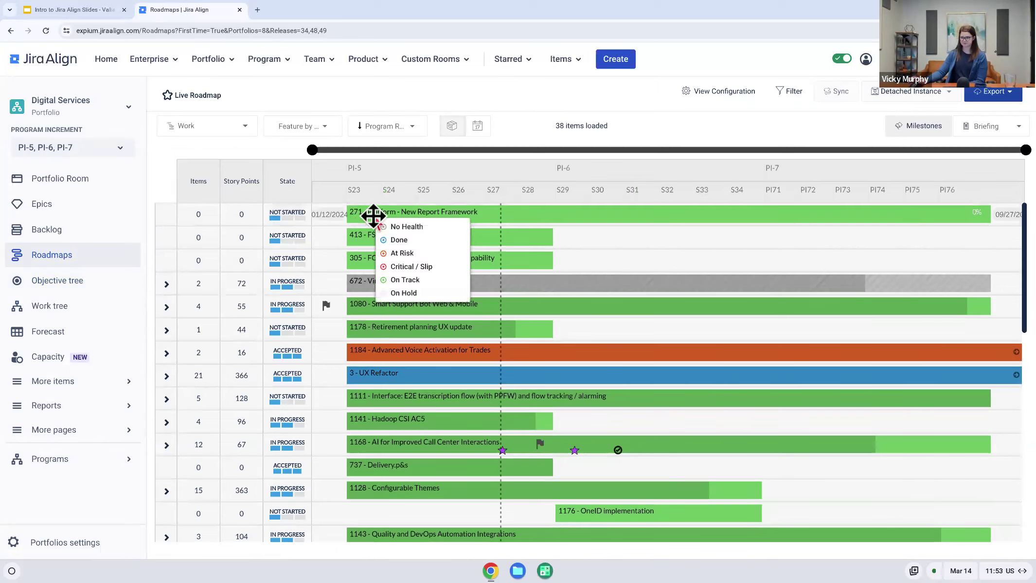
left_click(422, 254)
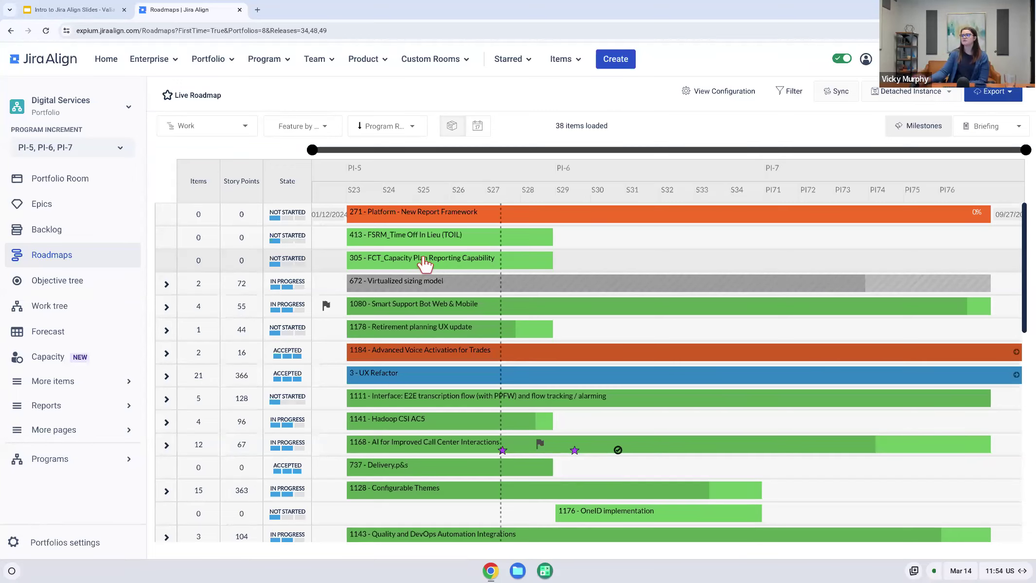
left_click(836, 92)
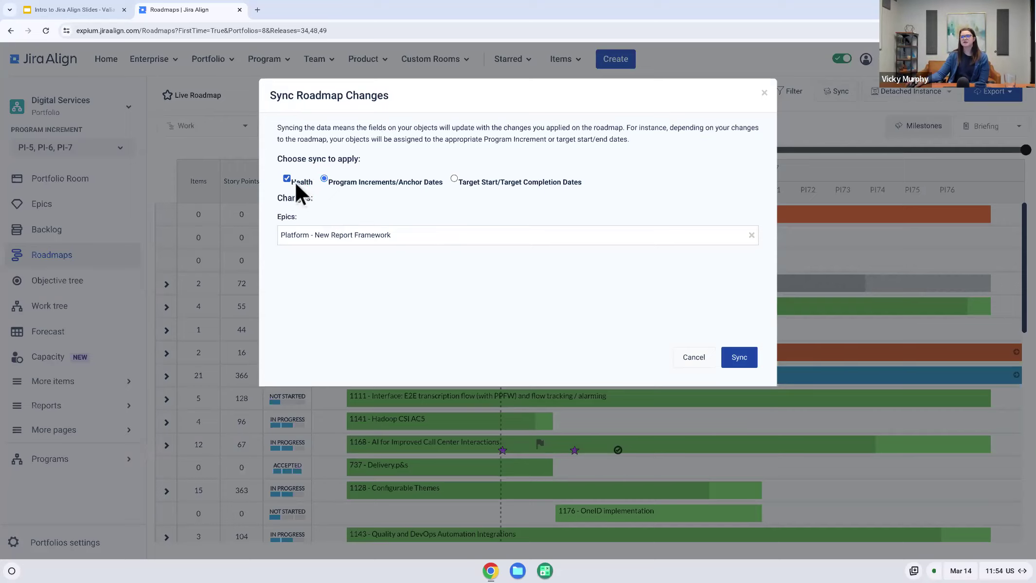
left_click(754, 362)
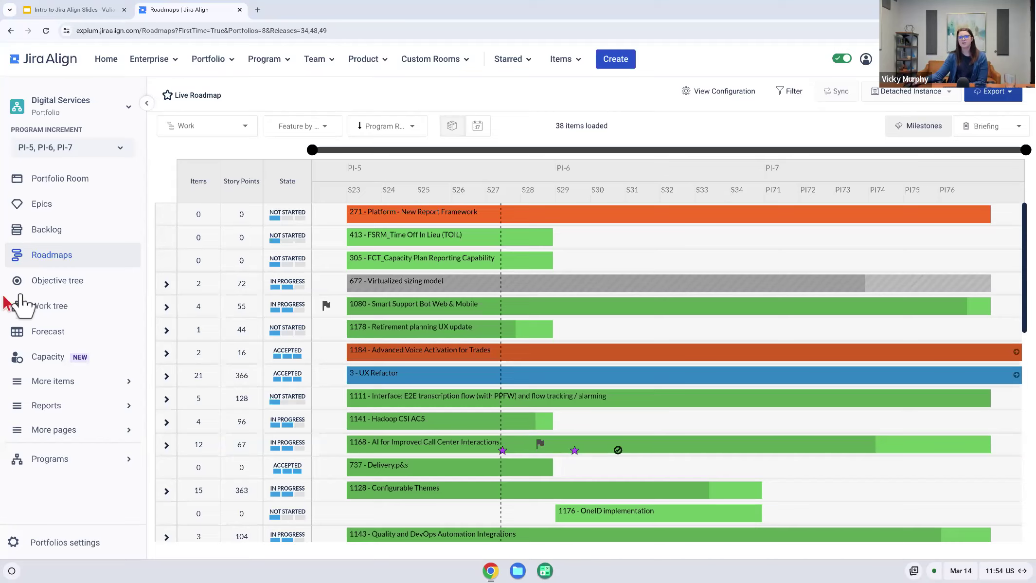
Open the portfolio's Forecast page, reload it, and expand the PI-5 list of epics.
left_click(61, 340)
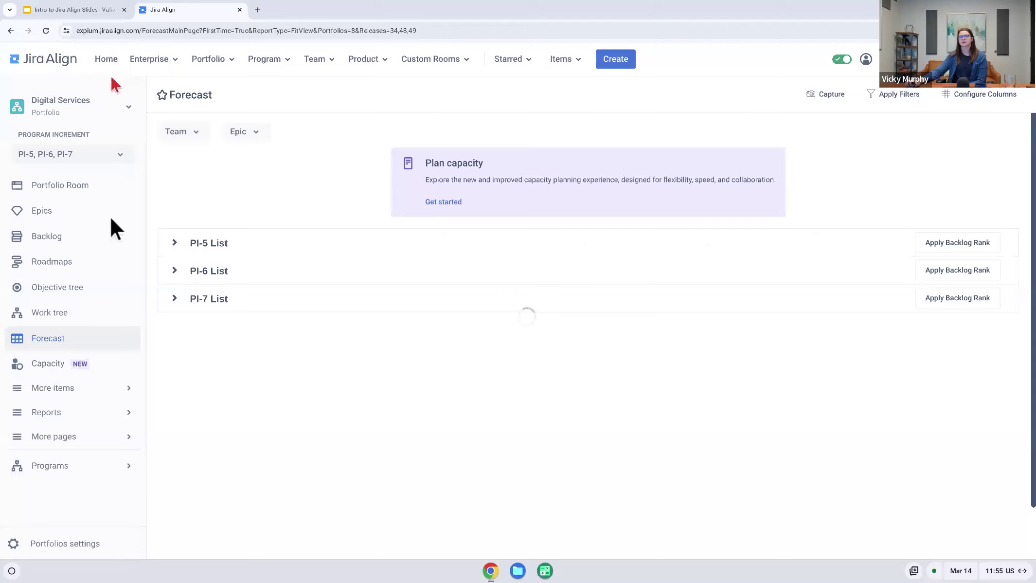
left_click(45, 30)
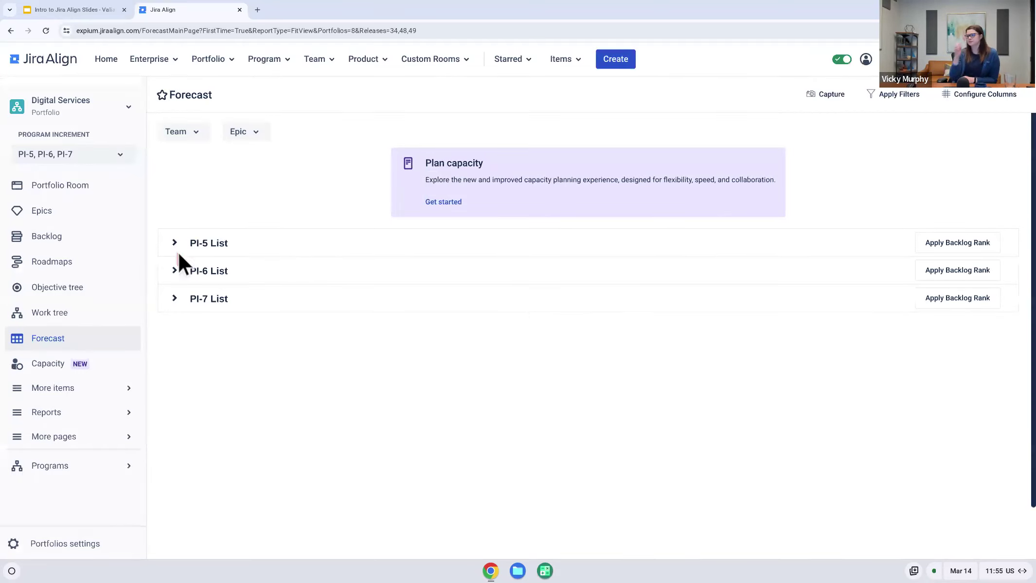
left_click(173, 244)
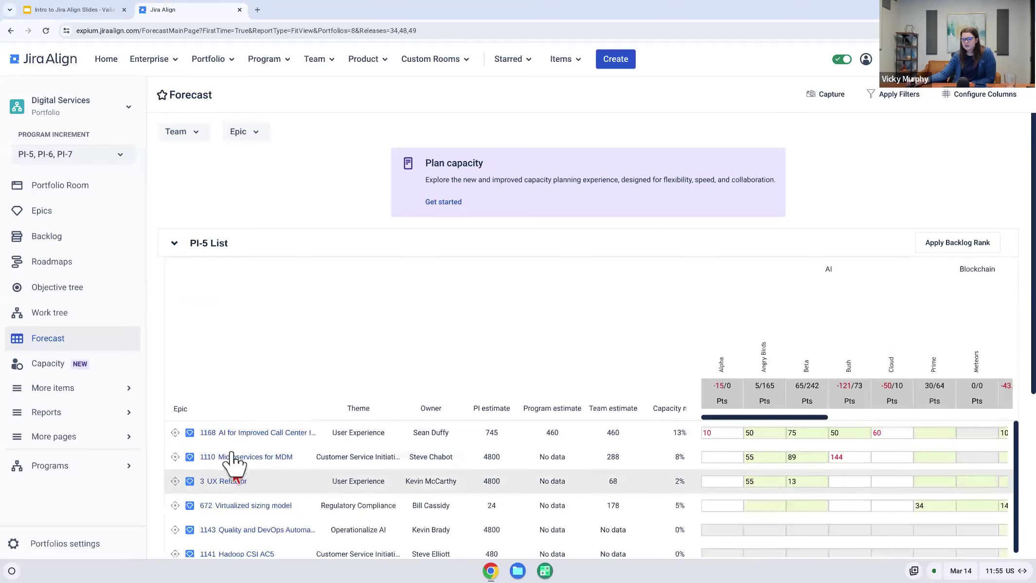
Open the forecasted spend details of epic 1168, AI for Improved Call Center Interactions, from the PI-5 list.
left_click(232, 434)
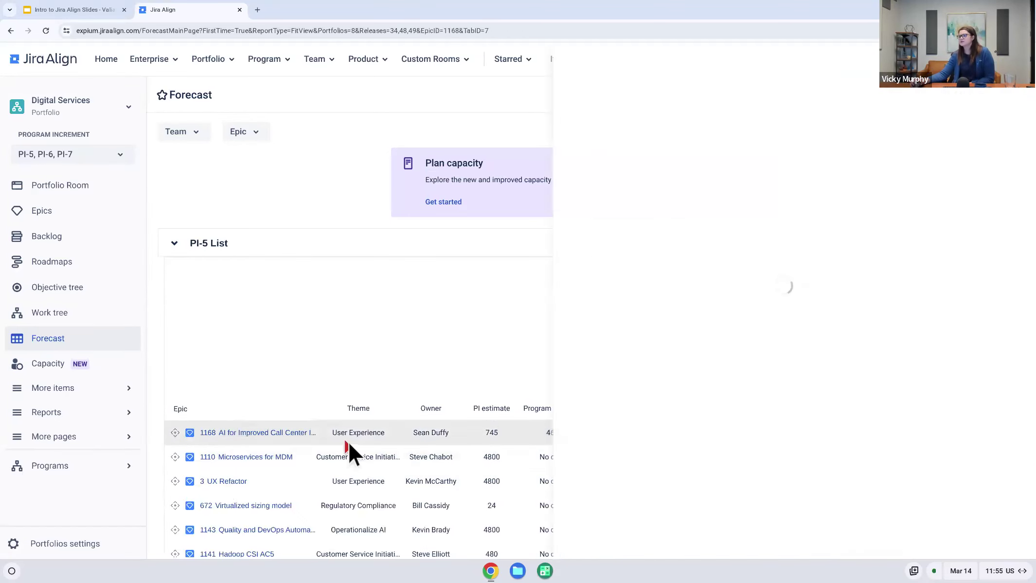
left_click(864, 155)
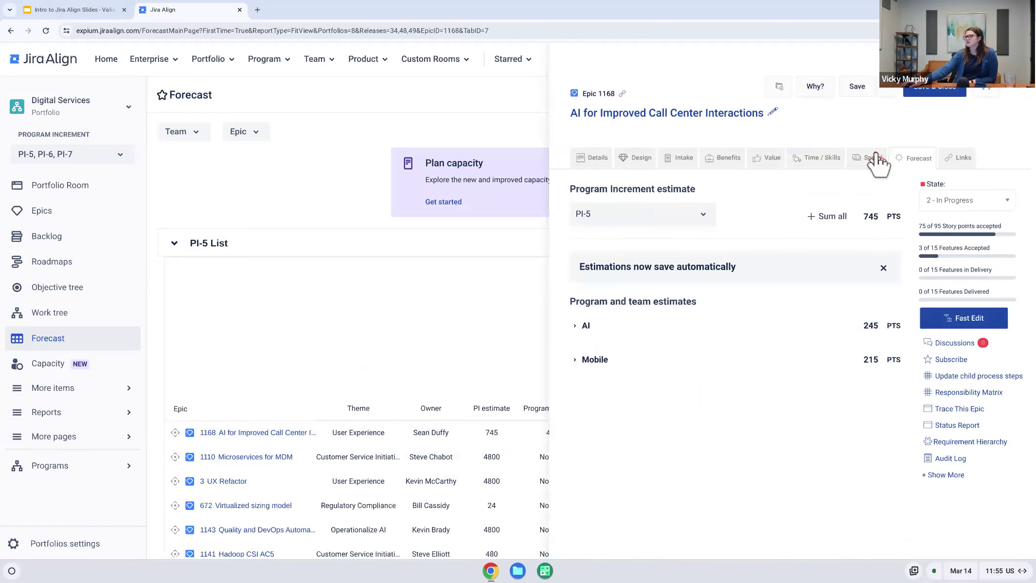
left_click(629, 455)
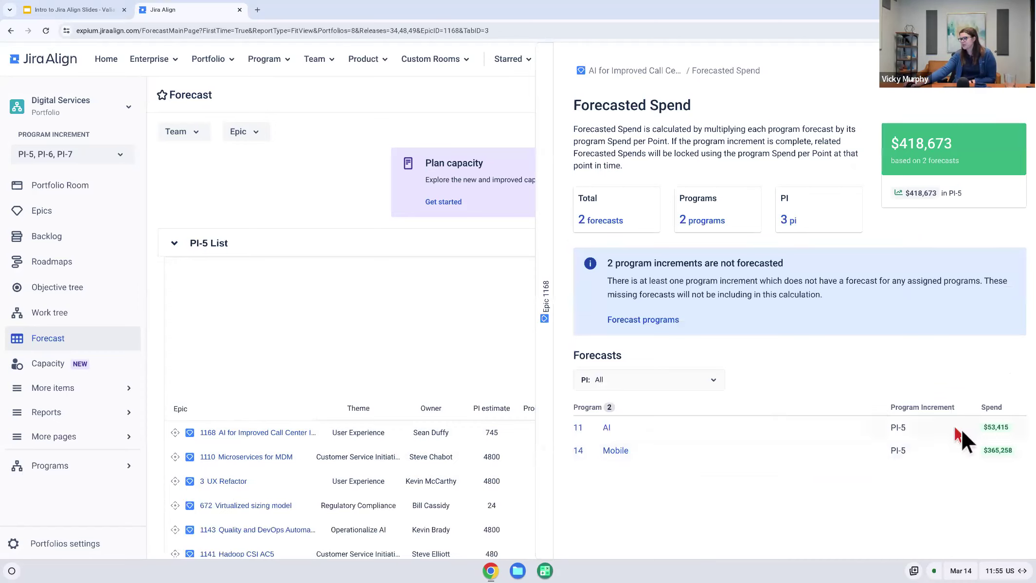
Examine how the AI program's PI-5 forecasted spend is calculated, and close the breakdown and the epic's details.
left_click(993, 429)
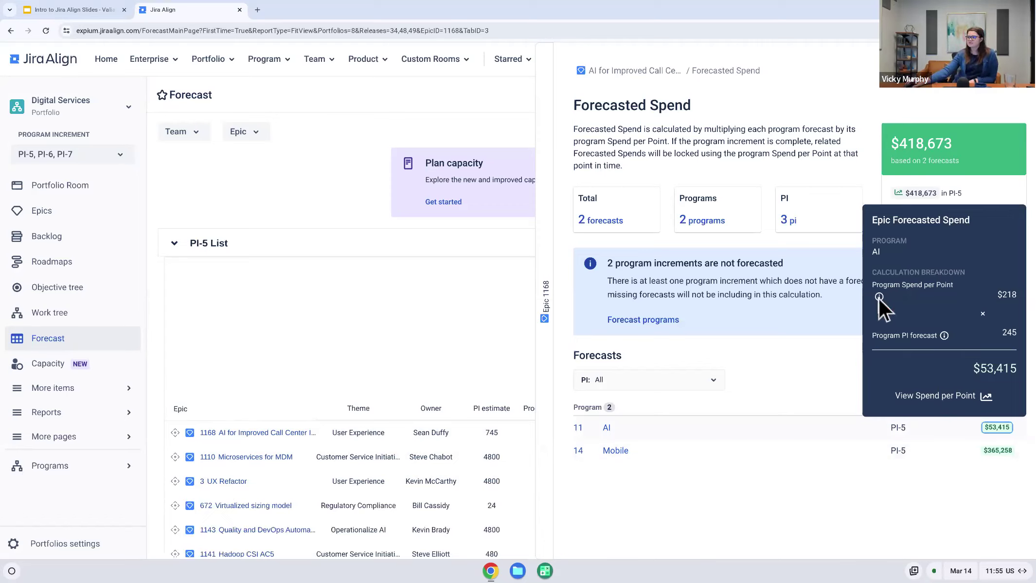
mouse_move(879, 298)
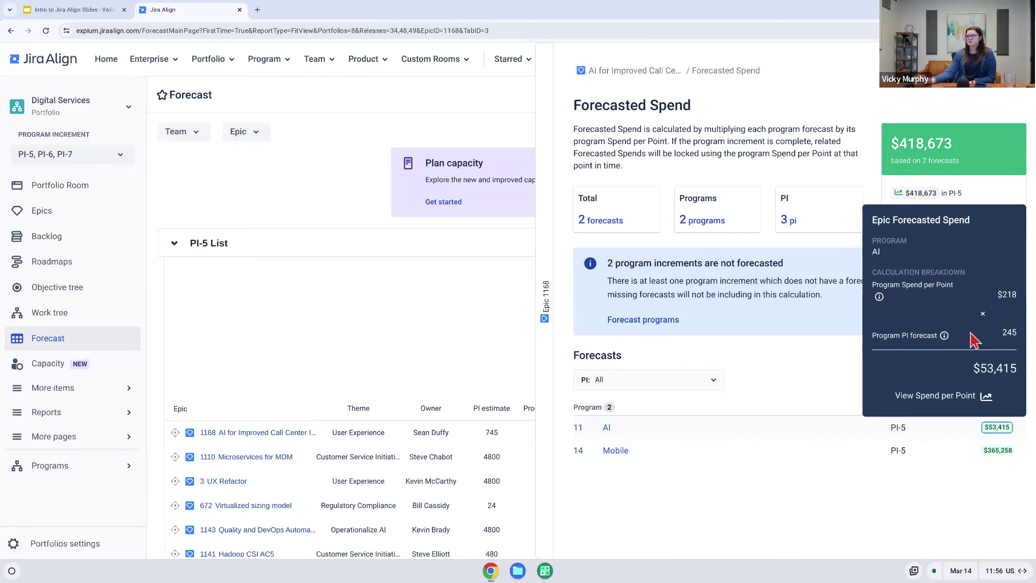
left_click(799, 377)
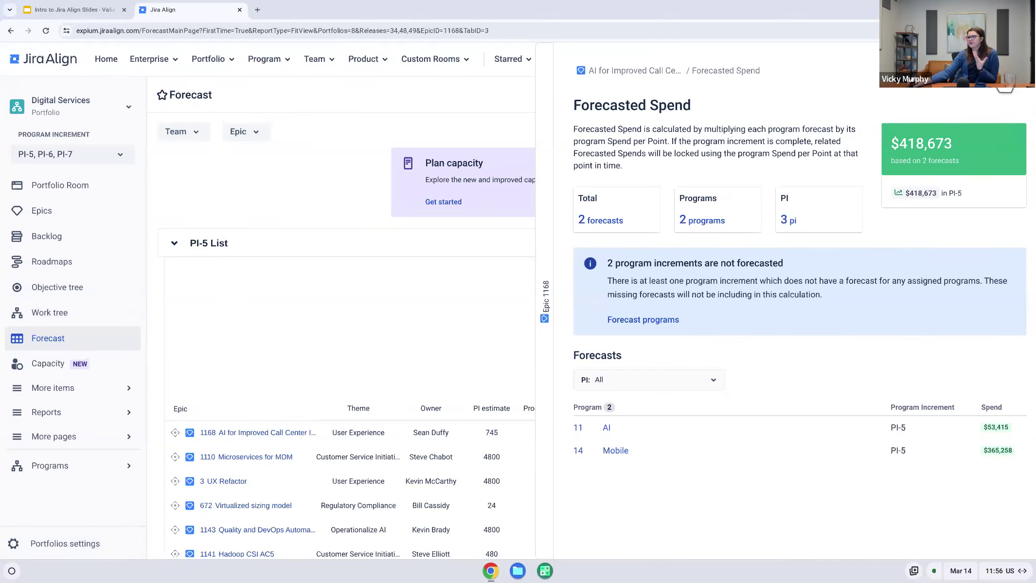
key("Escape")
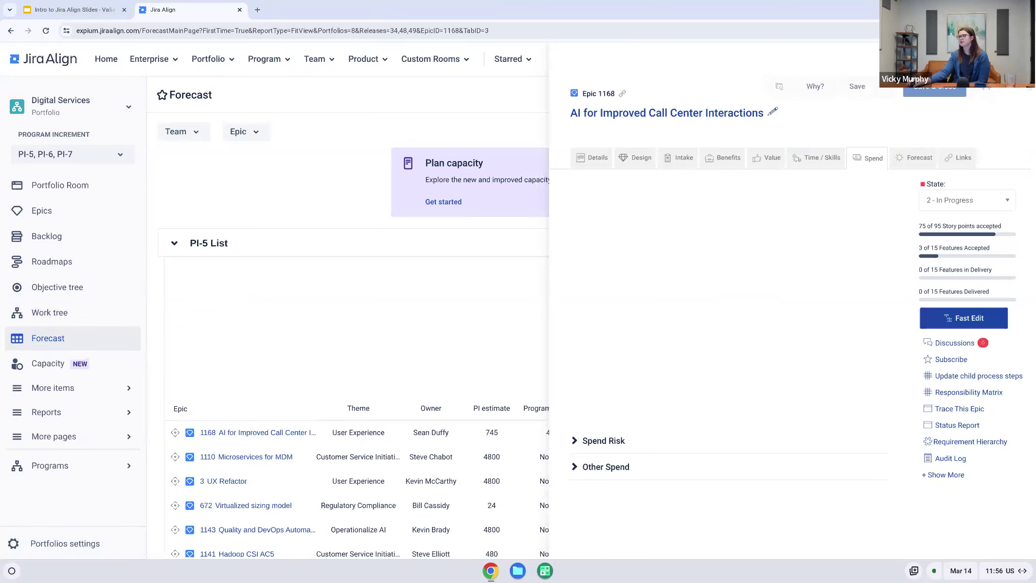
left_click(330, 330)
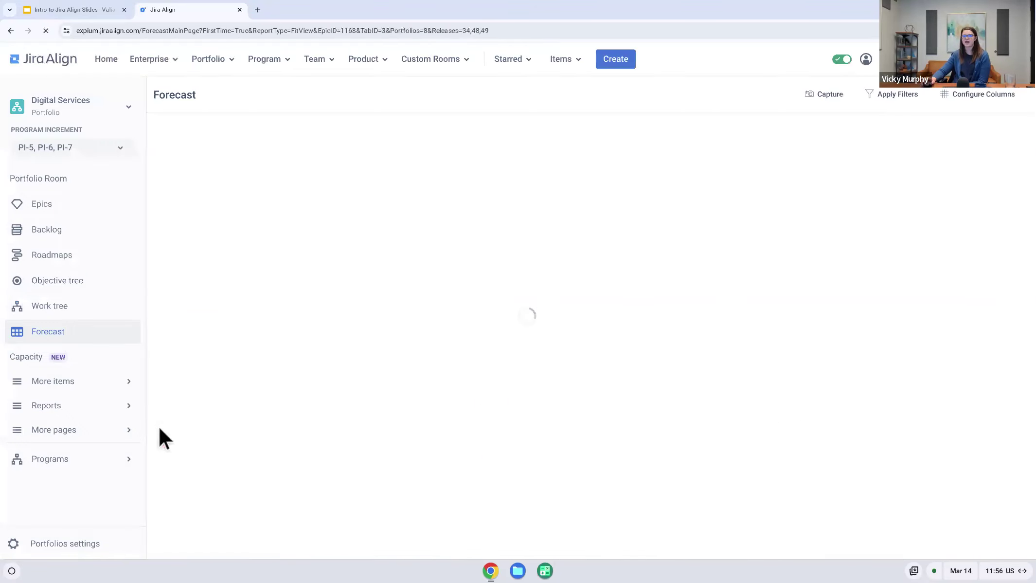
Browse the Digital Services portfolio's reports, opening the In-Progress Trend report and the Process Flow Cycle Time report.
left_click(84, 417)
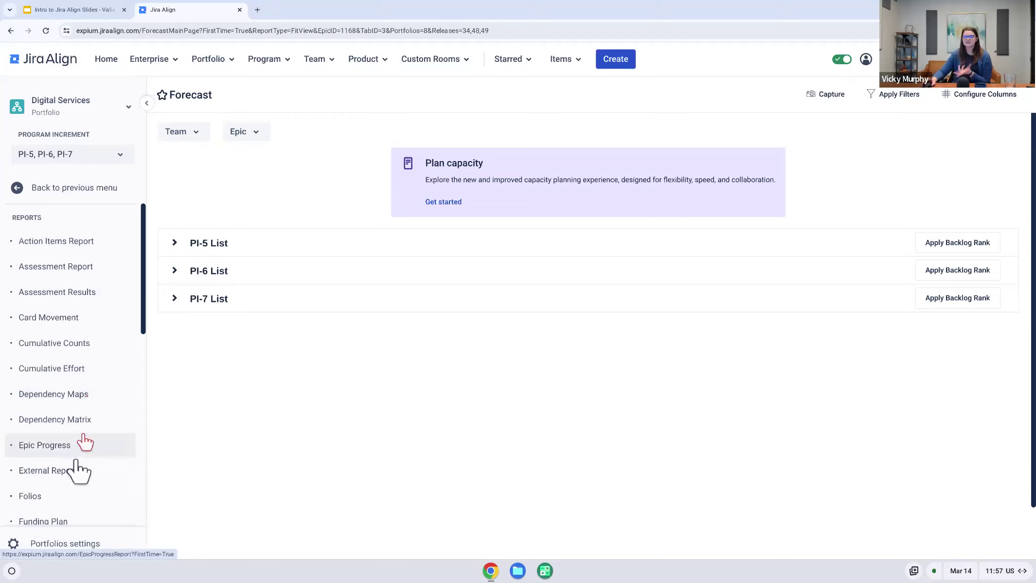
scroll(79, 475, "down", 3)
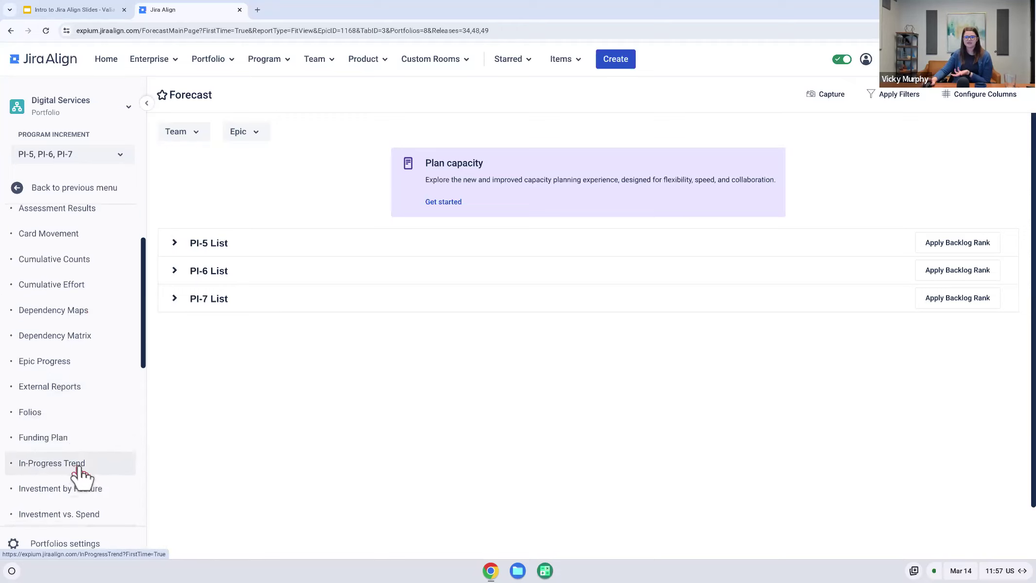
left_click(76, 466)
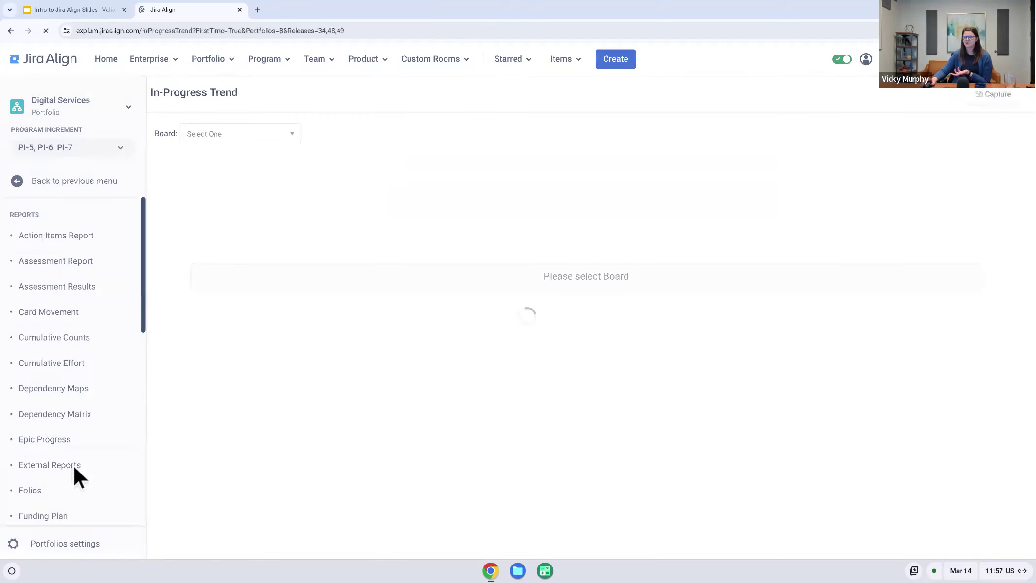
scroll(74, 458, "down", 5)
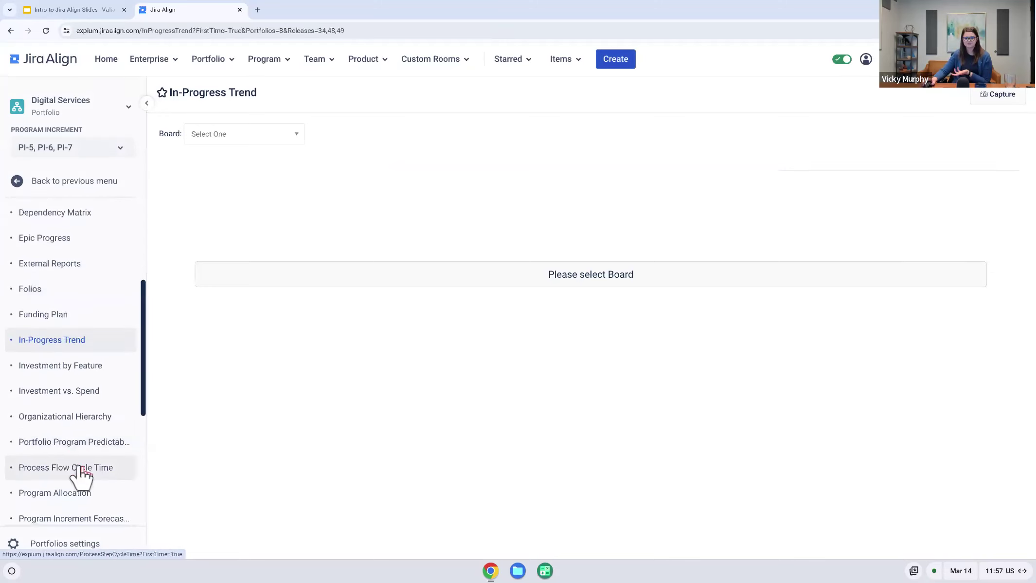
left_click(77, 468)
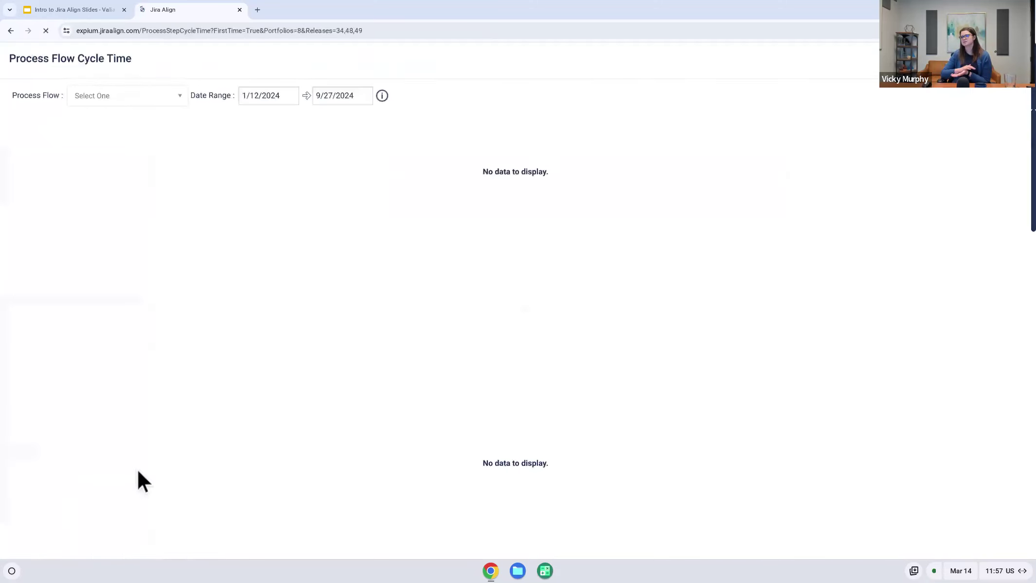
Open the portfolio's WIP by State report, read its help information down to the prerequisites, and close the help.
scroll(99, 457, "down", 5)
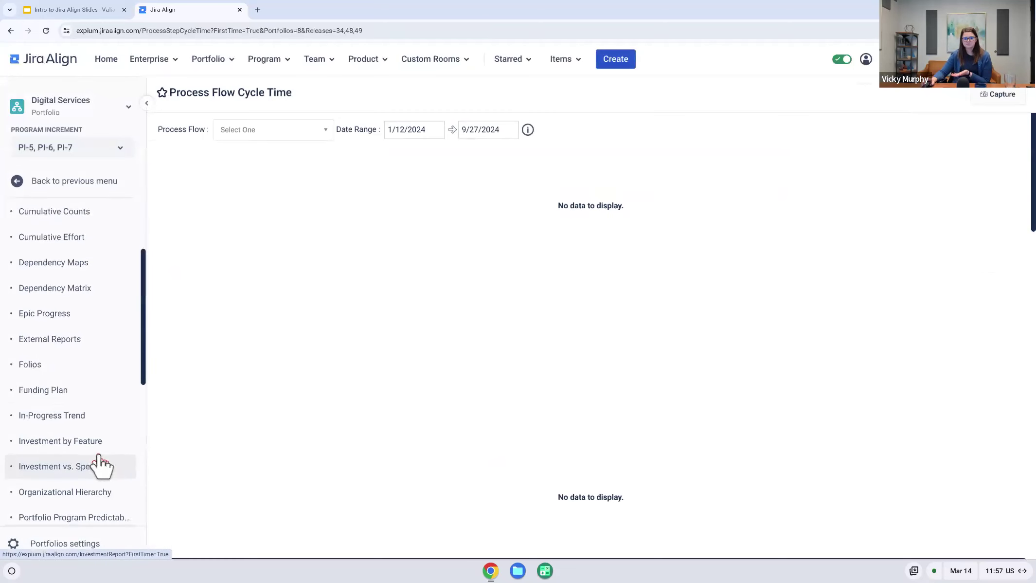
scroll(77, 472, "down", 2)
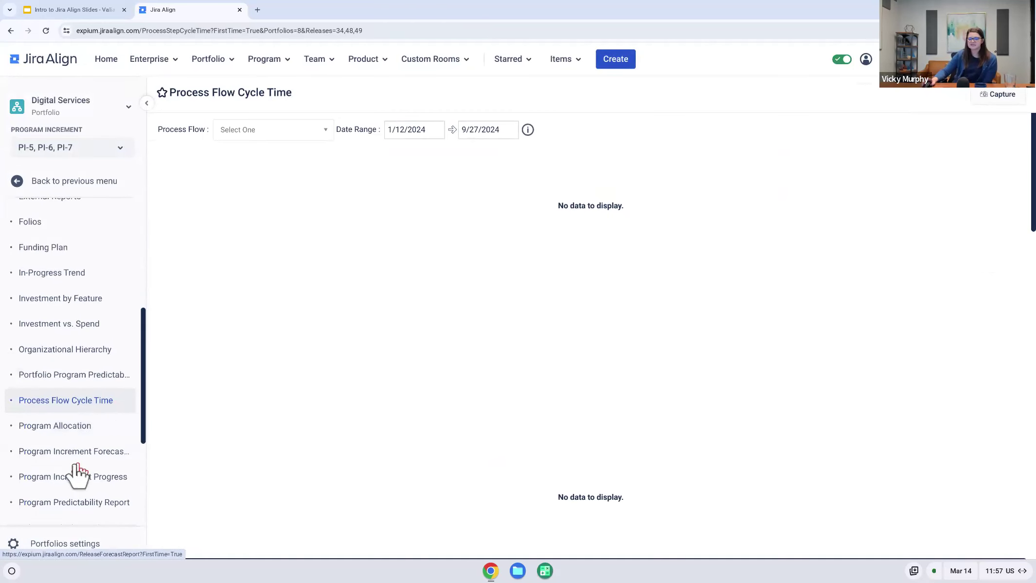
scroll(90, 493, "down", 3)
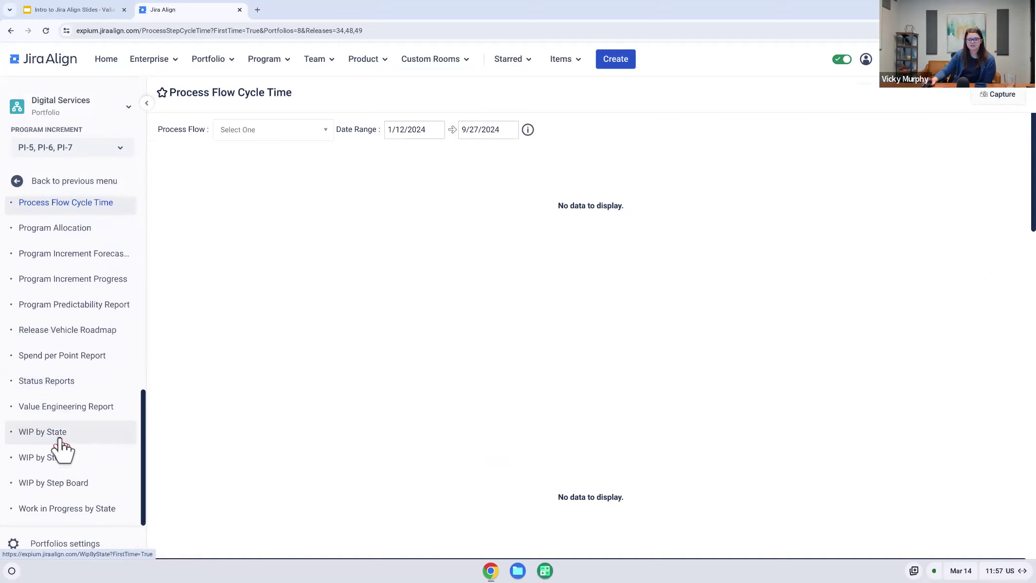
left_click(64, 435)
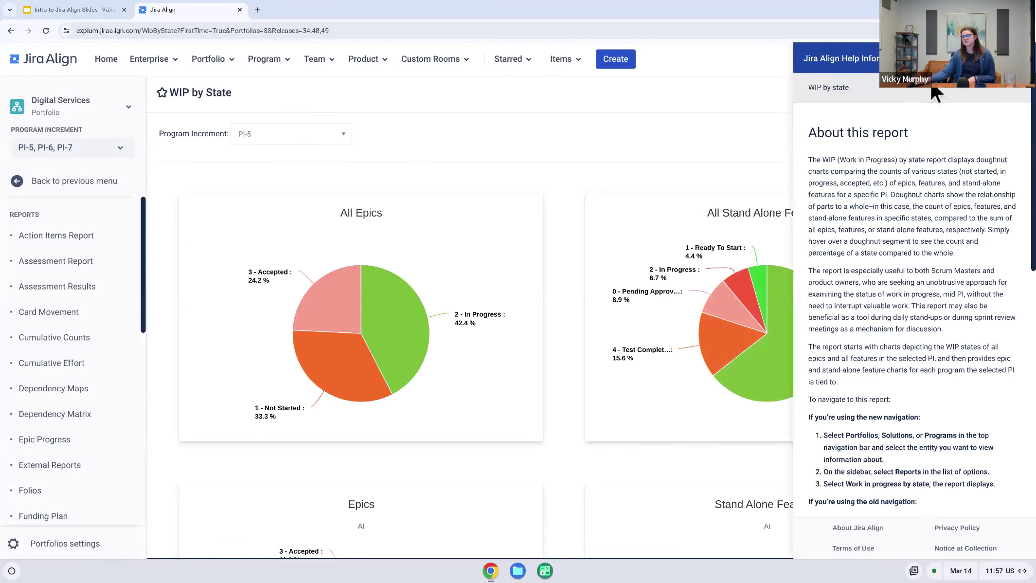
scroll(888, 221, "down", 3)
scroll(888, 221, "down", 3)
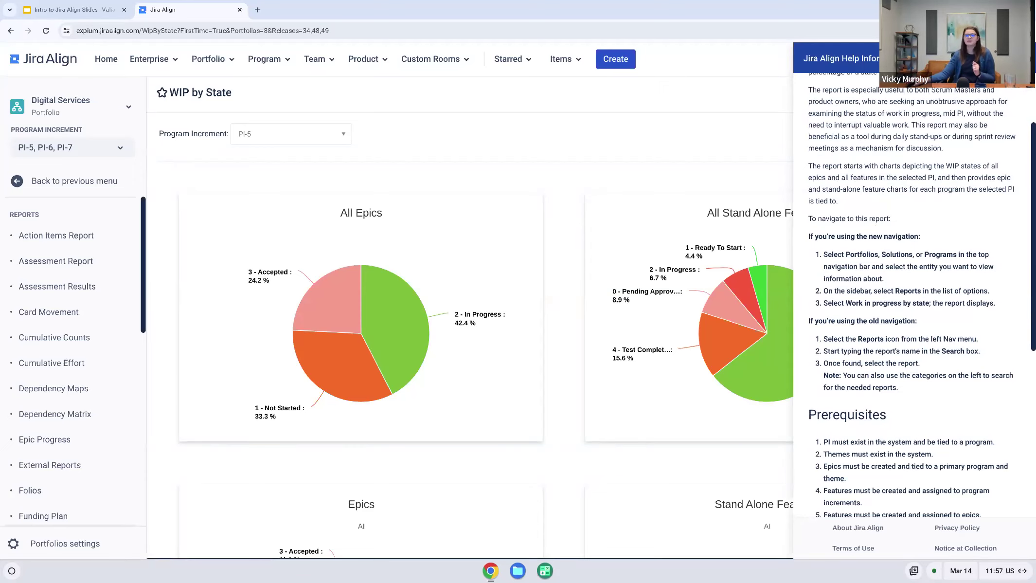
key("Escape")
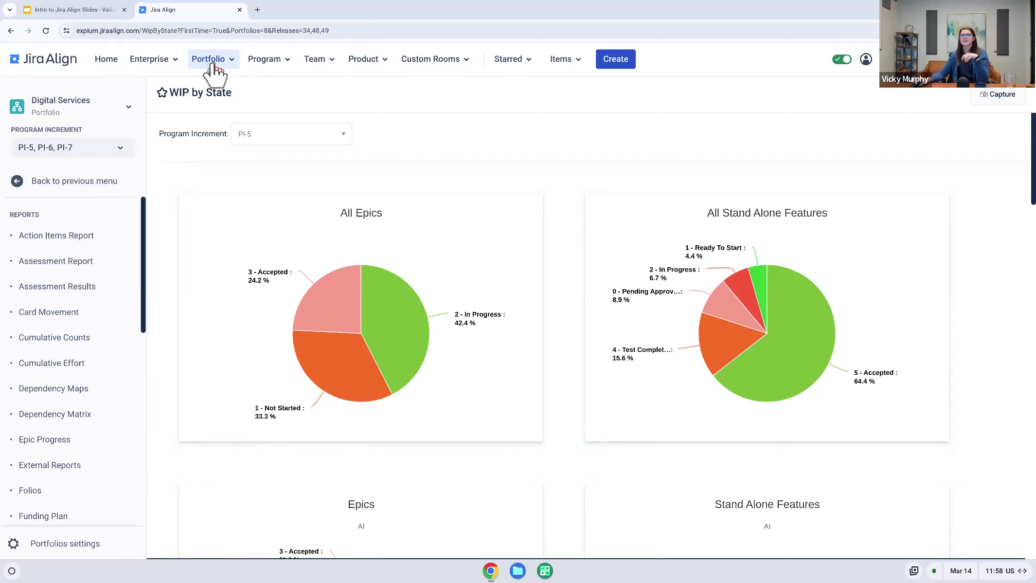
Return to the portfolio's main navigation, open its epic backlog, and bring up the orphan objects view.
left_click(88, 181)
left_click(92, 234)
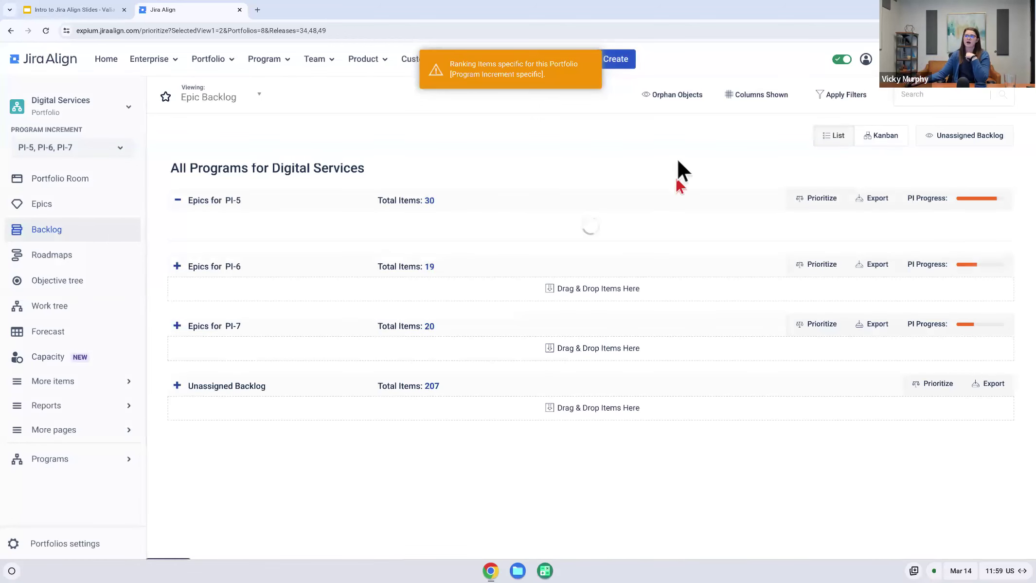
left_click(686, 106)
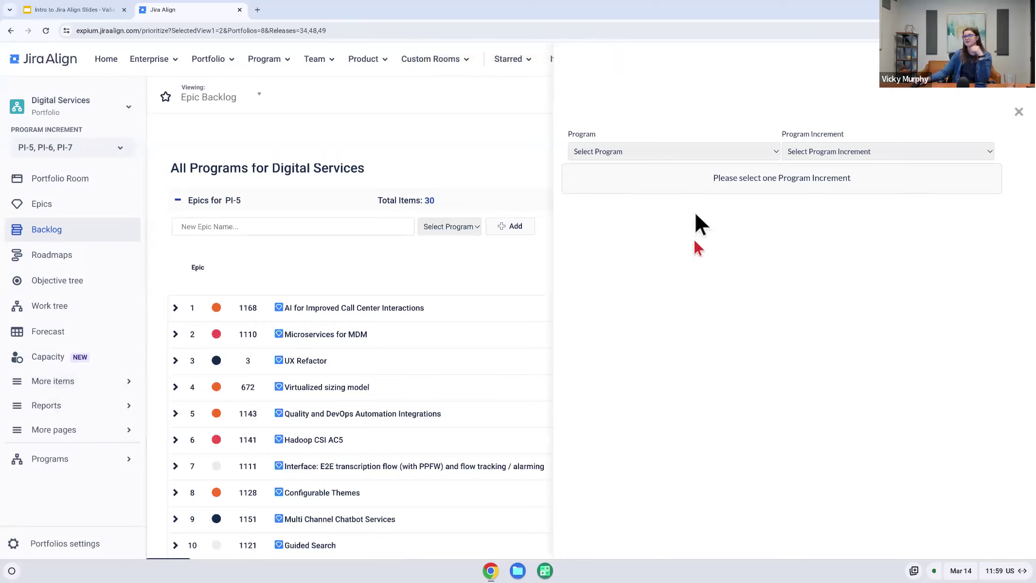
Check the orphan objects of the Blockchain program for PI-5 and close the orphan objects view.
left_click(700, 152)
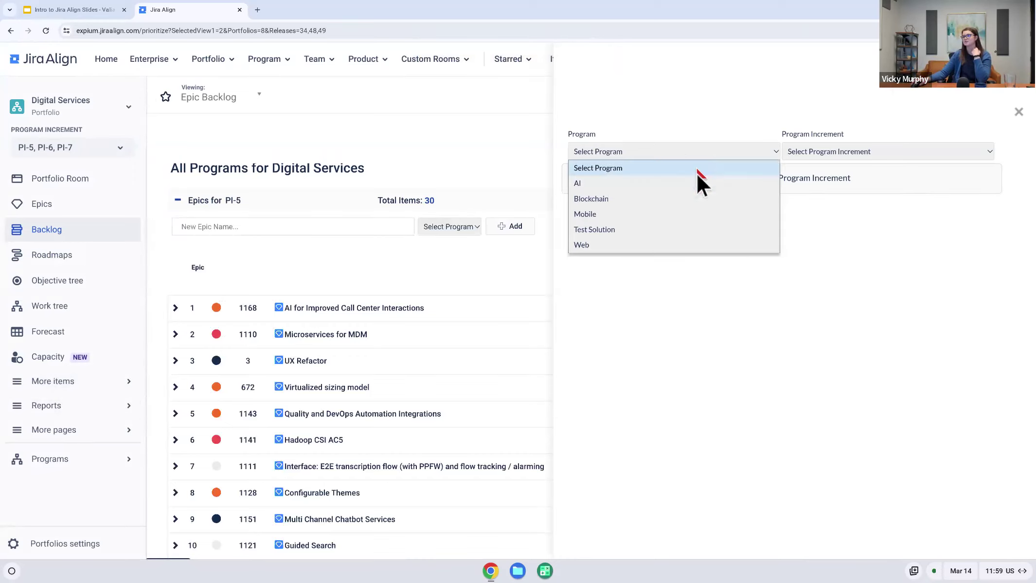
left_click(693, 199)
left_click(825, 155)
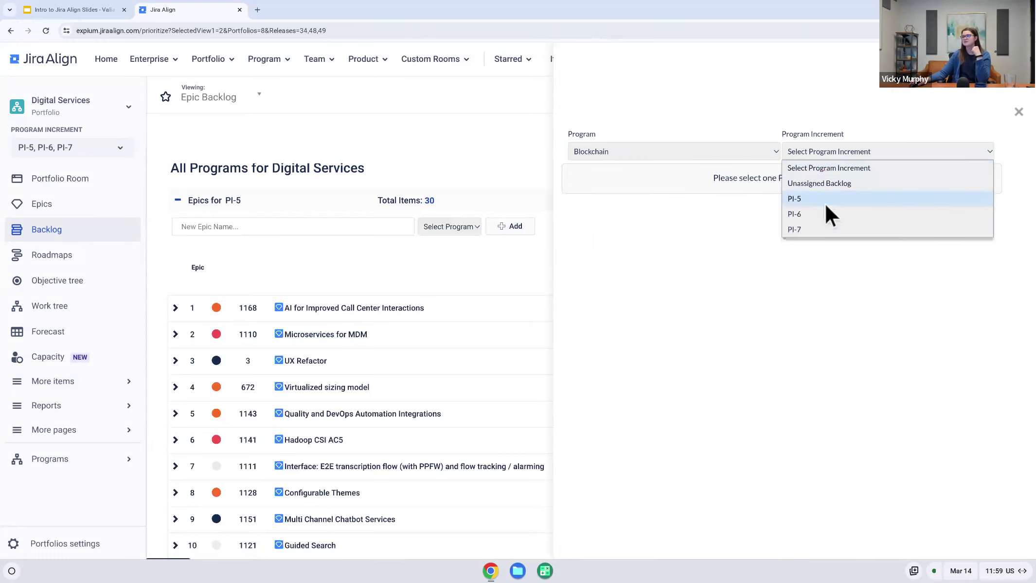
left_click(825, 200)
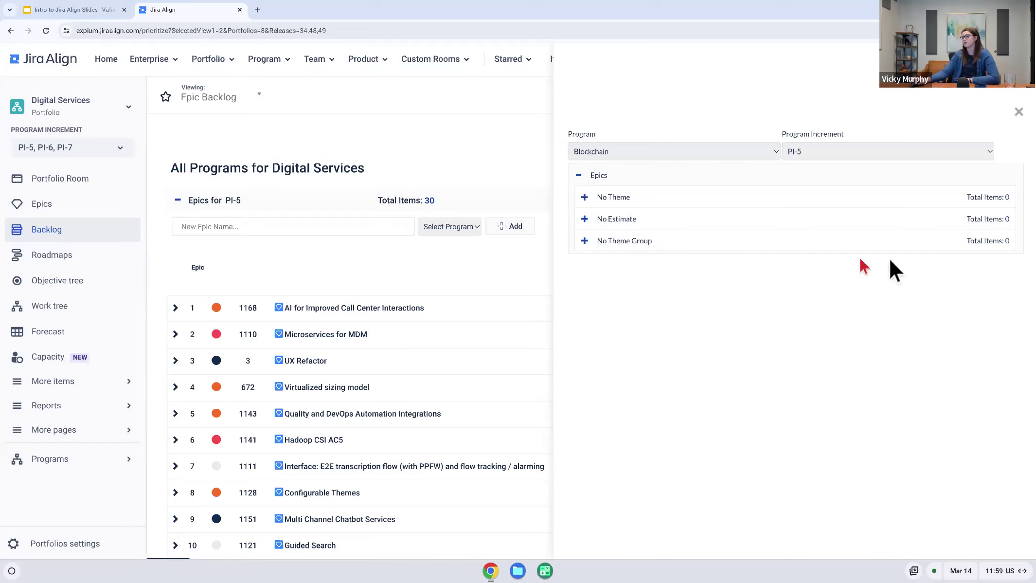
left_click(1019, 112)
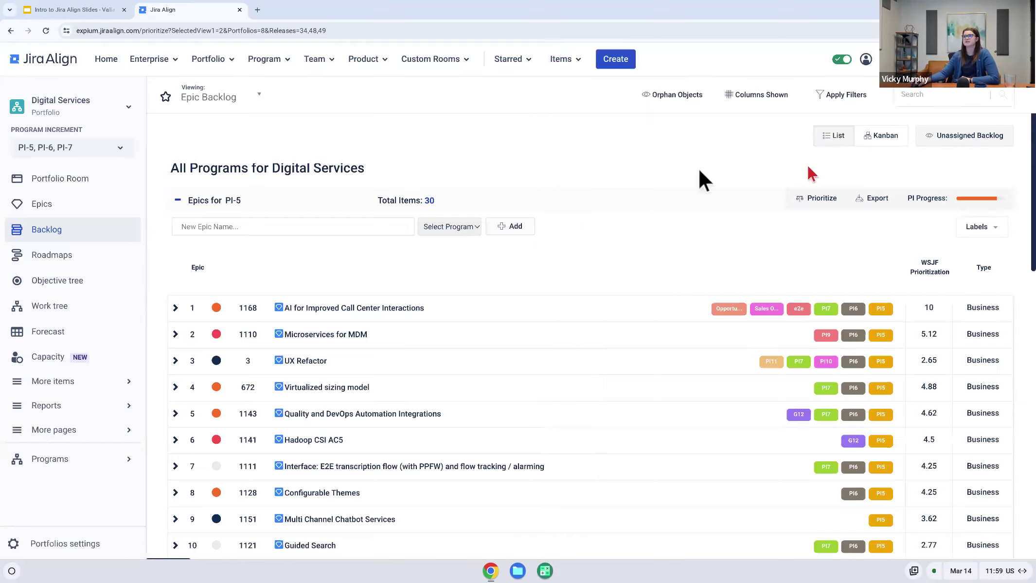
Search the programs for "mobi" and open the Mobile program's room.
left_click(260, 66)
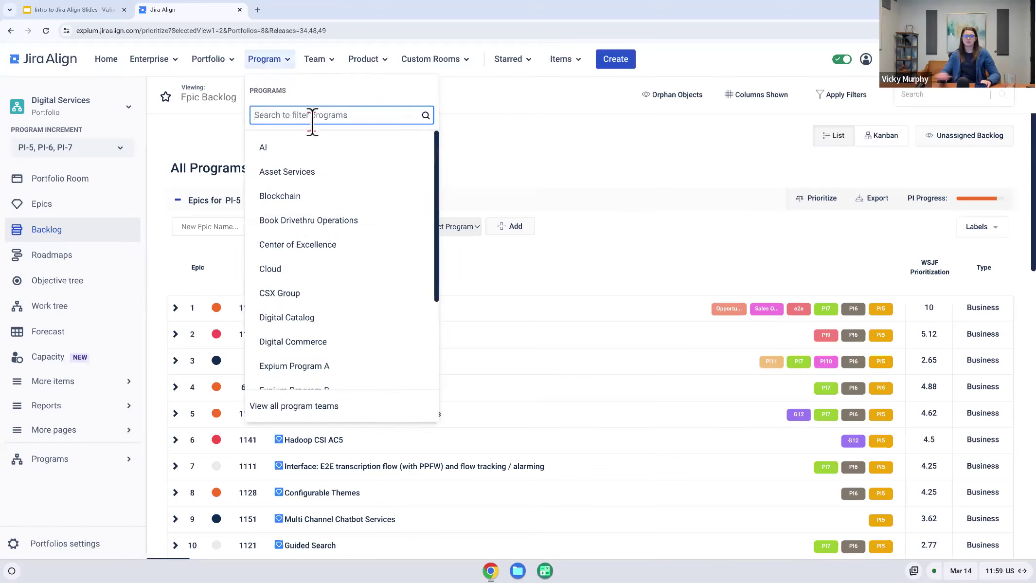
type("mobi")
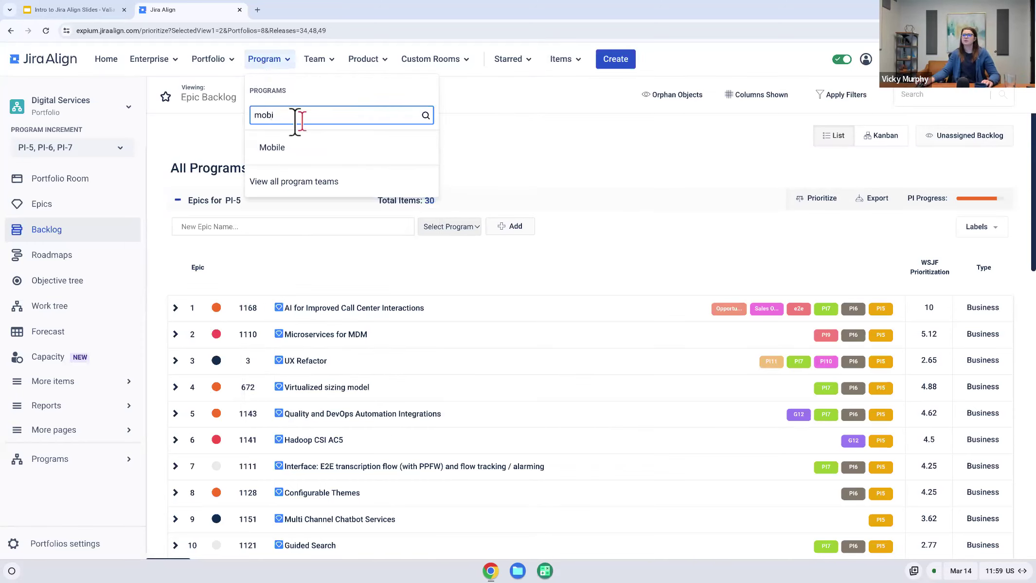
left_click(290, 149)
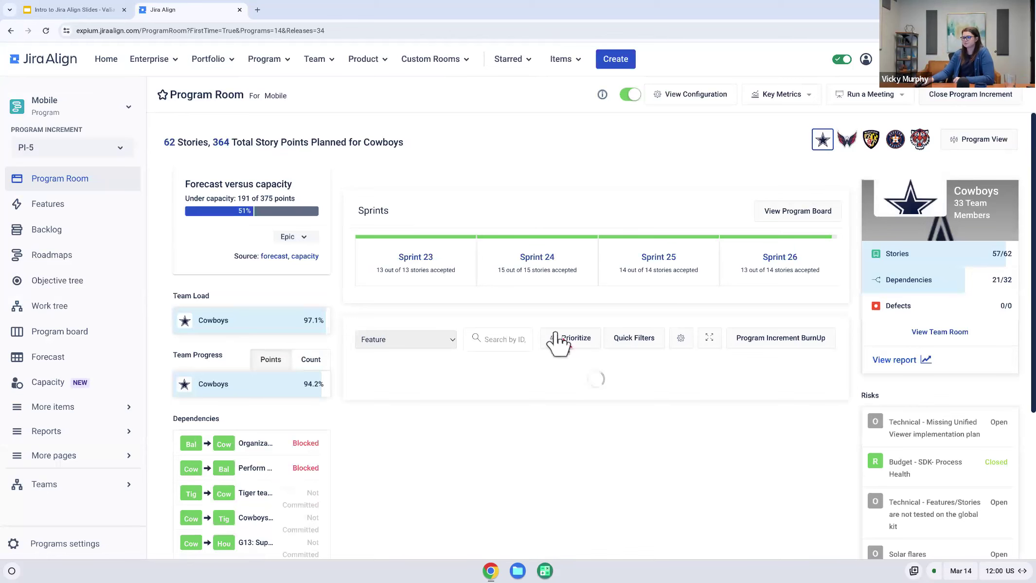
Expand and review the Misaligned Stories below the Mobile program's features, and switch to the Intro to Jira Align Slides presentation in Google Slides.
scroll(556, 342, "down", 5)
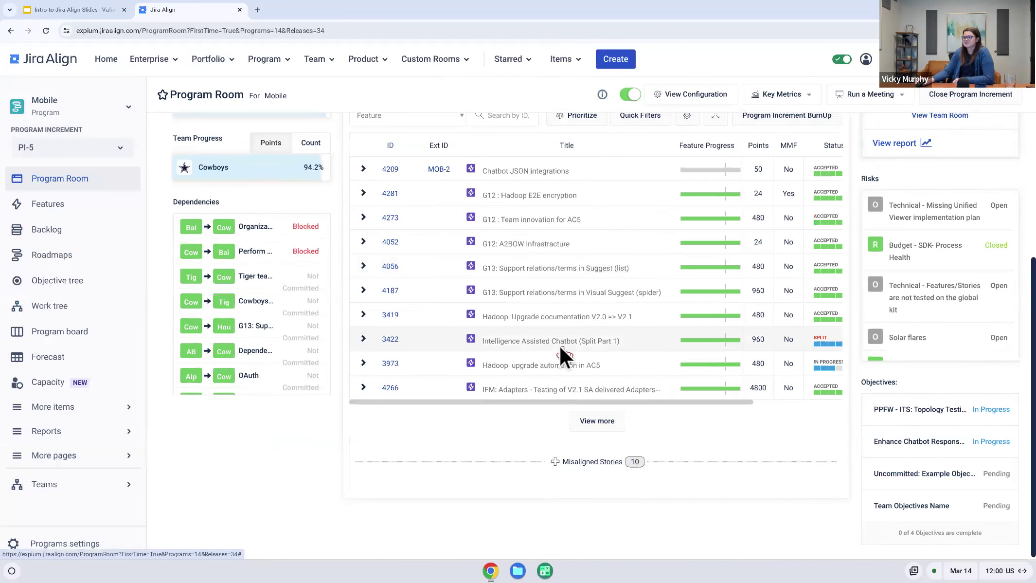
left_click(563, 456)
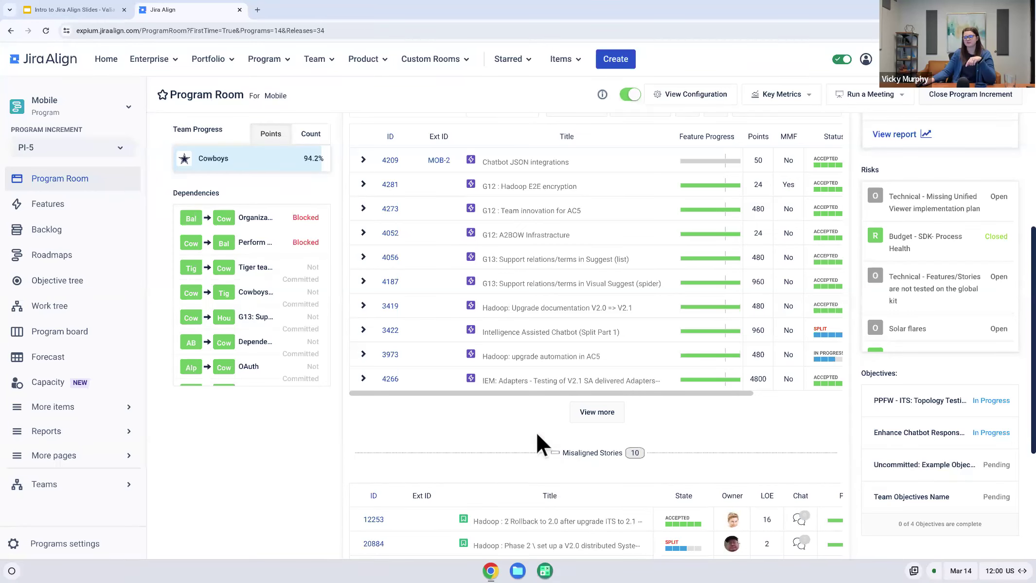
scroll(535, 430, "down", 3)
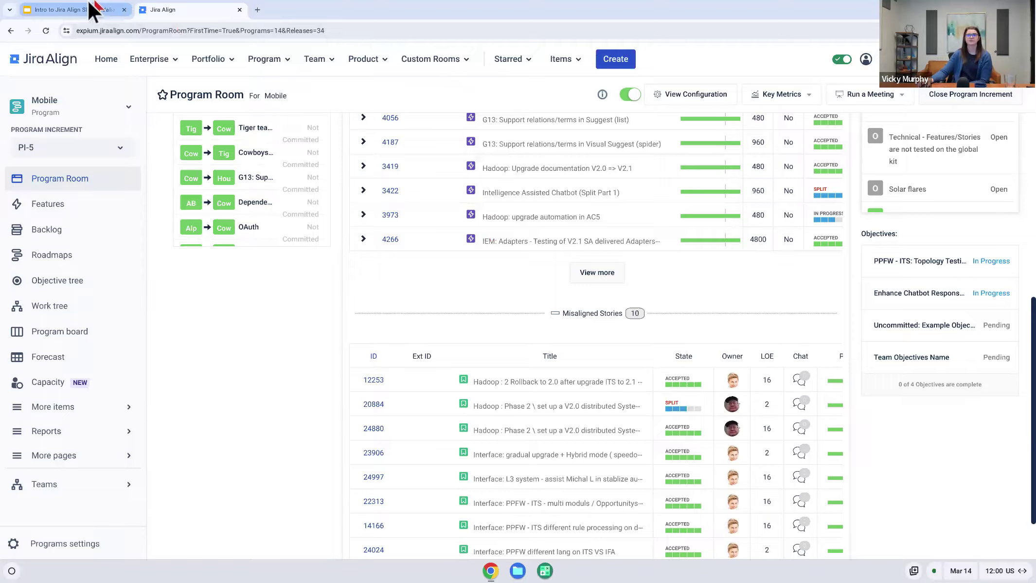
left_click(73, 10)
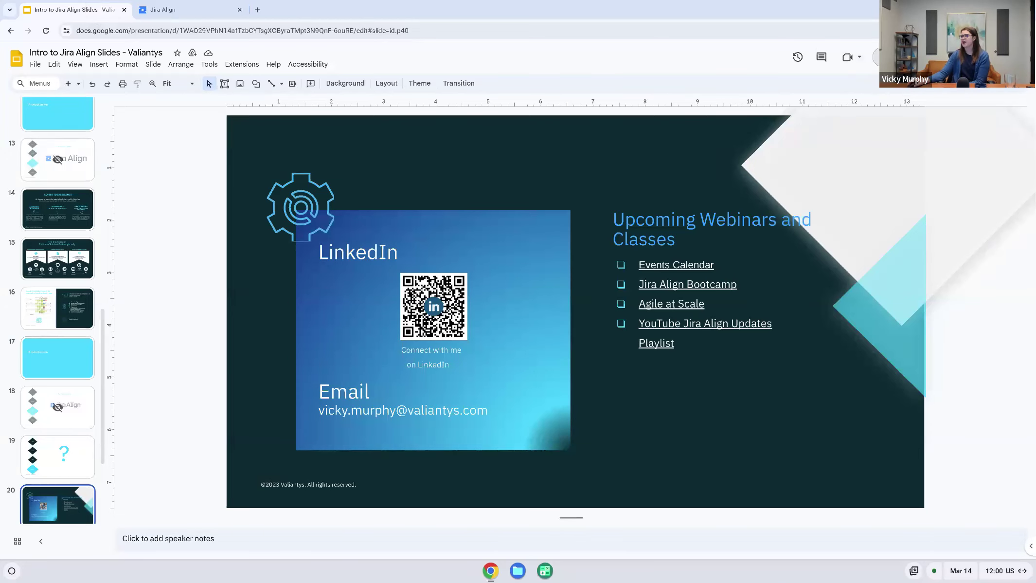